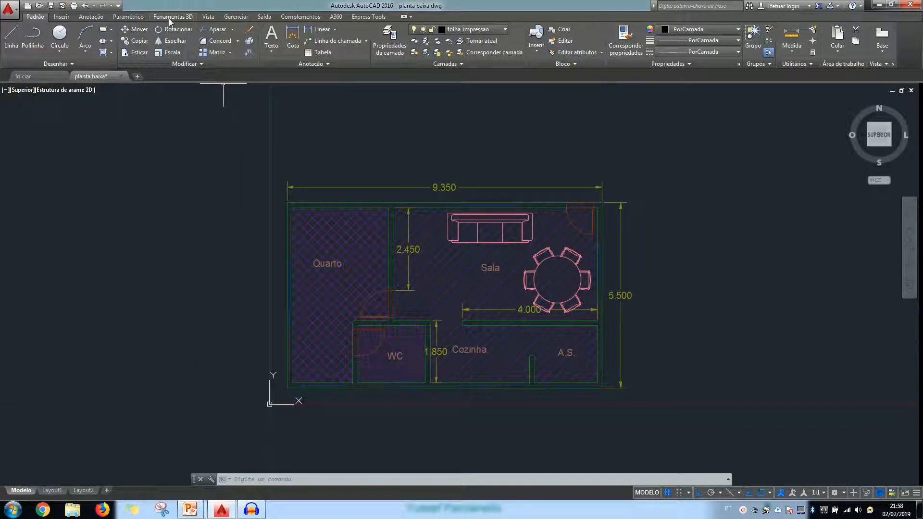
Switch the floor plan from the top view to the southeast isometric view
{"action": "left_click", "coordinate": [170, 19]}
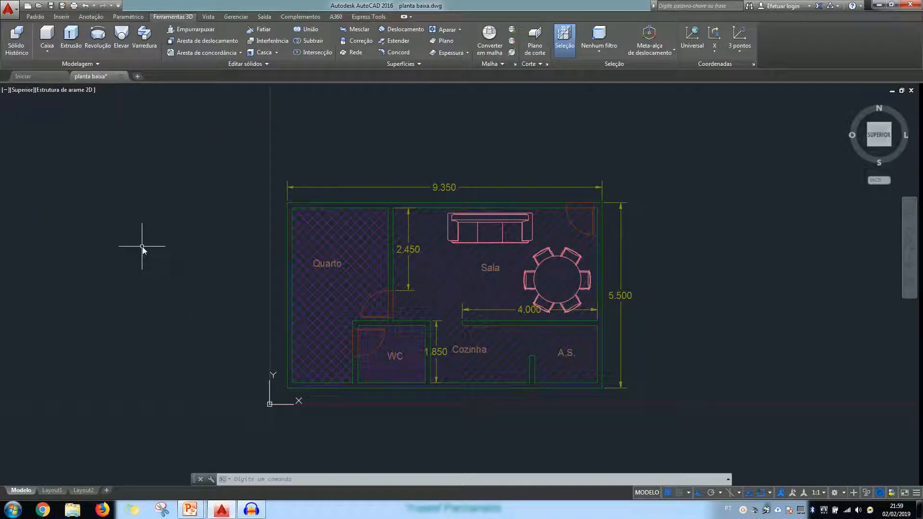
{"action": "left_click", "coordinate": [889, 144]}
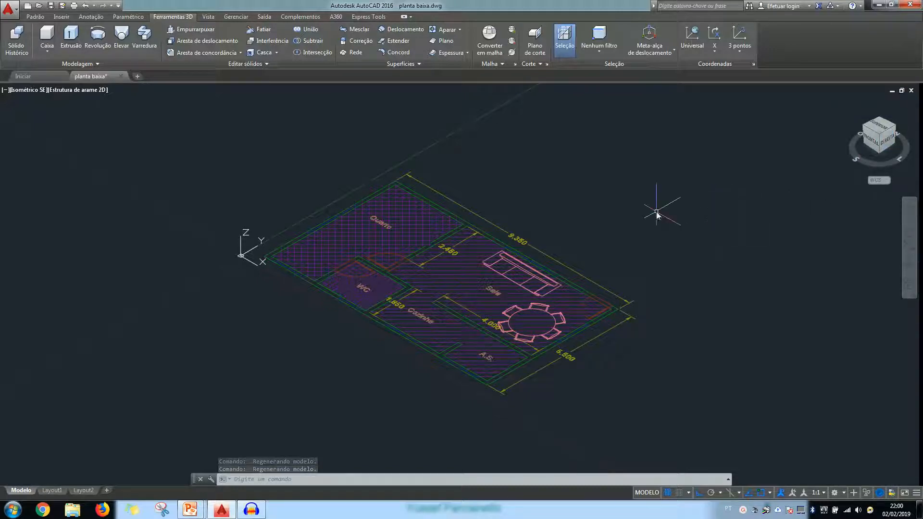
Create a layer named paredes_3d with colour 122 and make it the current layer
{"action": "left_click", "coordinate": [31, 16]}
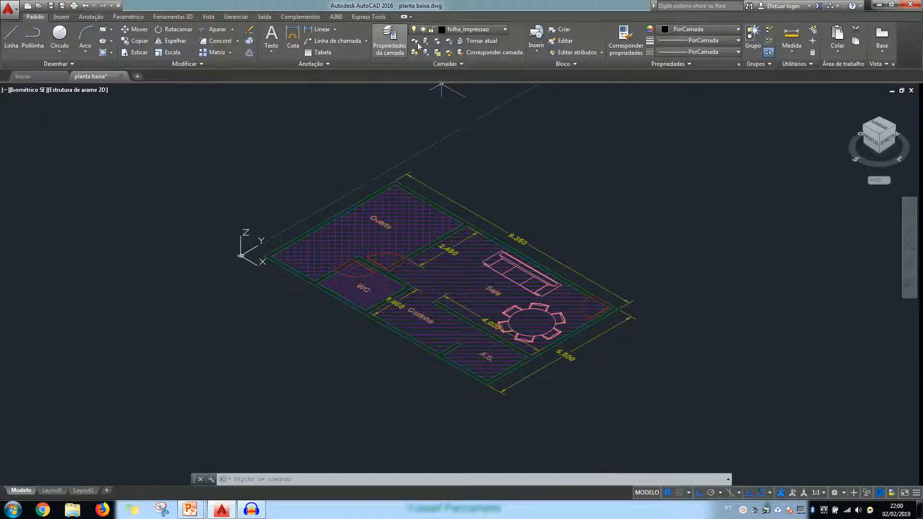
{"action": "left_click", "coordinate": [388, 46]}
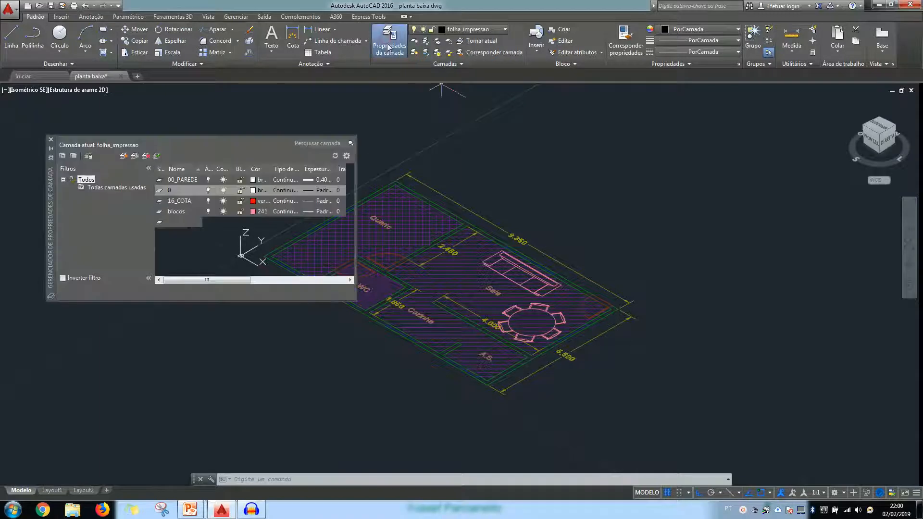
{"action": "left_click", "coordinate": [124, 156]}
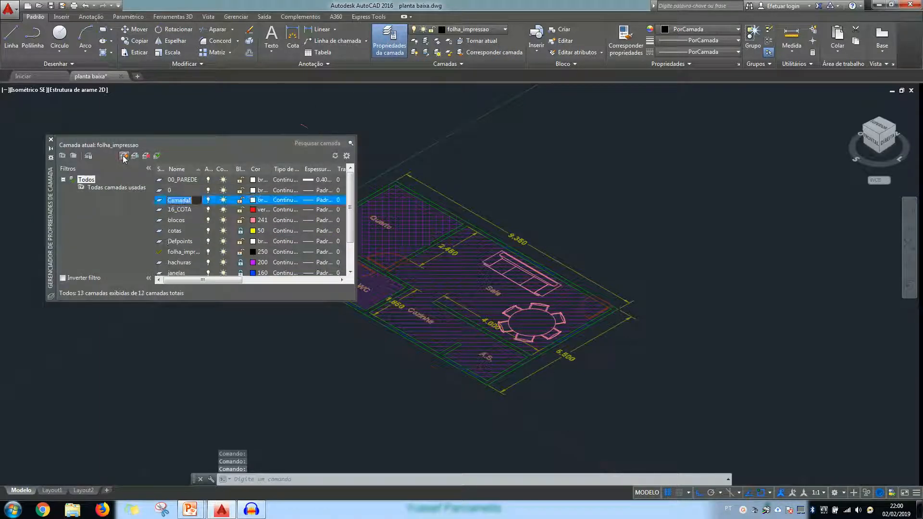
{"action": "type", "text": "paredes"}
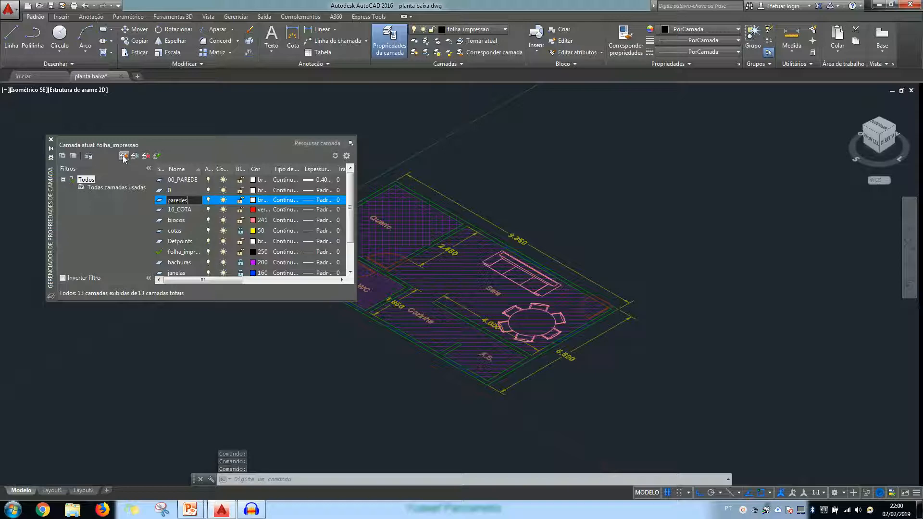
{"action": "type", "text": "_3d"}
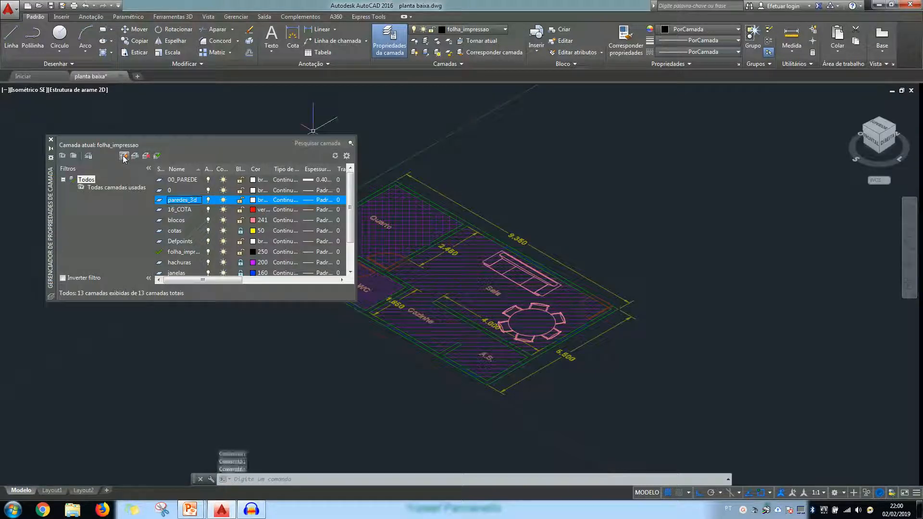
{"action": "left_click", "coordinate": [253, 200]}
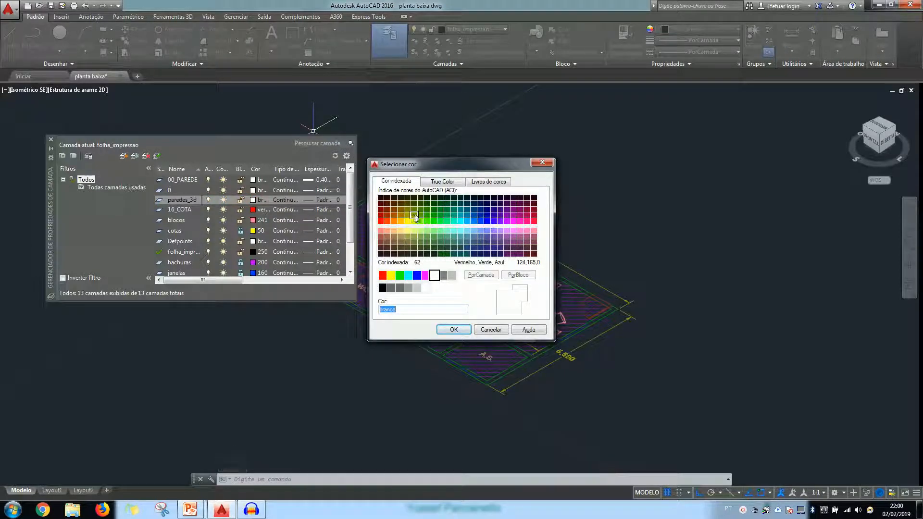
{"action": "left_click", "coordinate": [454, 215]}
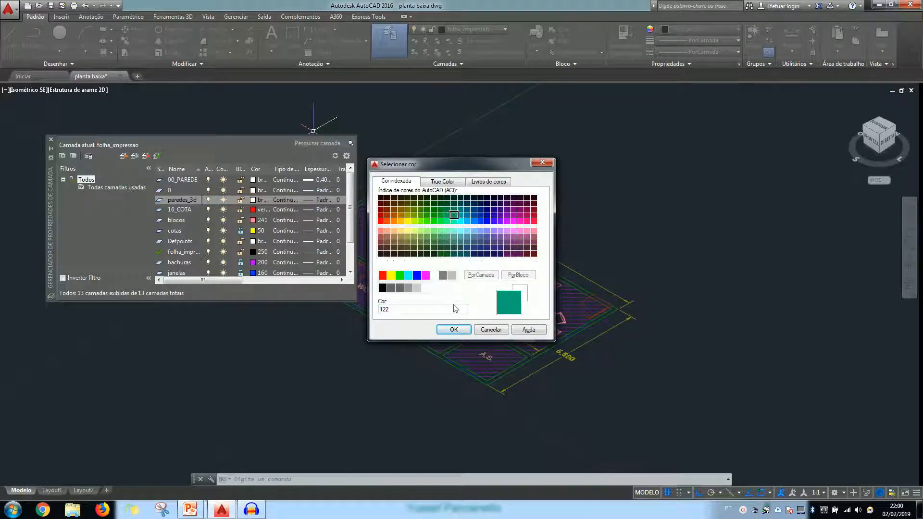
{"action": "left_click", "coordinate": [454, 330]}
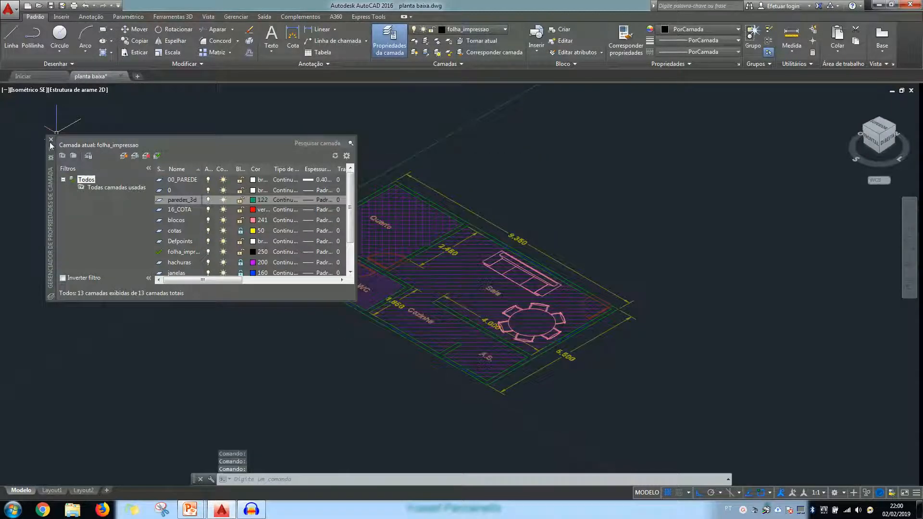
{"action": "left_click", "coordinate": [51, 141]}
{"action": "left_click", "coordinate": [475, 29]}
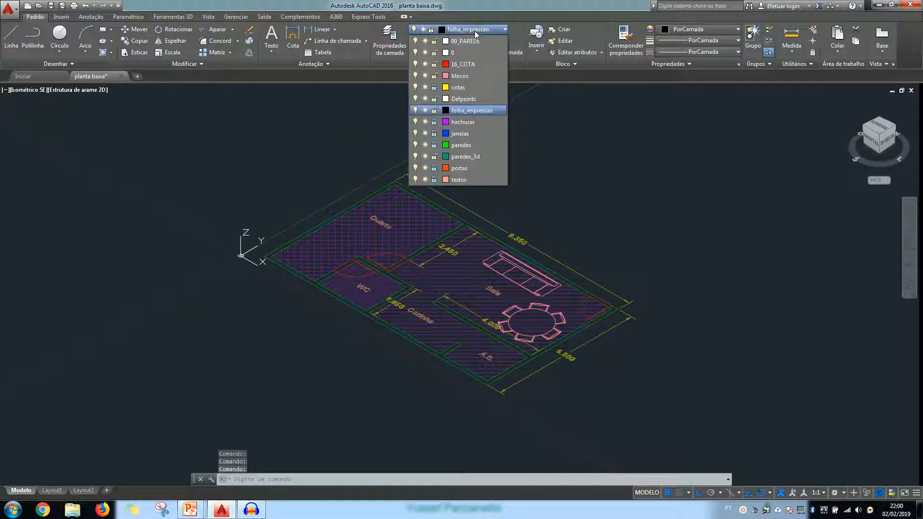
{"action": "left_click", "coordinate": [460, 156]}
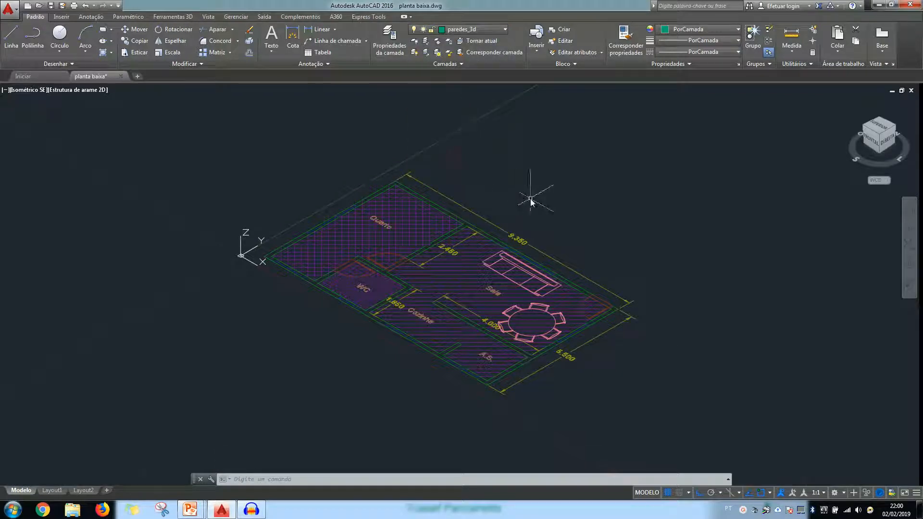
Presspull the connected wall area around the Quarto's rear corner and its partition with the Sala to a height of 2.5
{"action": "scroll", "coordinate": [607, 272], "scroll_direction": "up", "scroll_amount": 4}
{"action": "scroll", "coordinate": [607, 278], "scroll_direction": "down", "scroll_amount": 2}
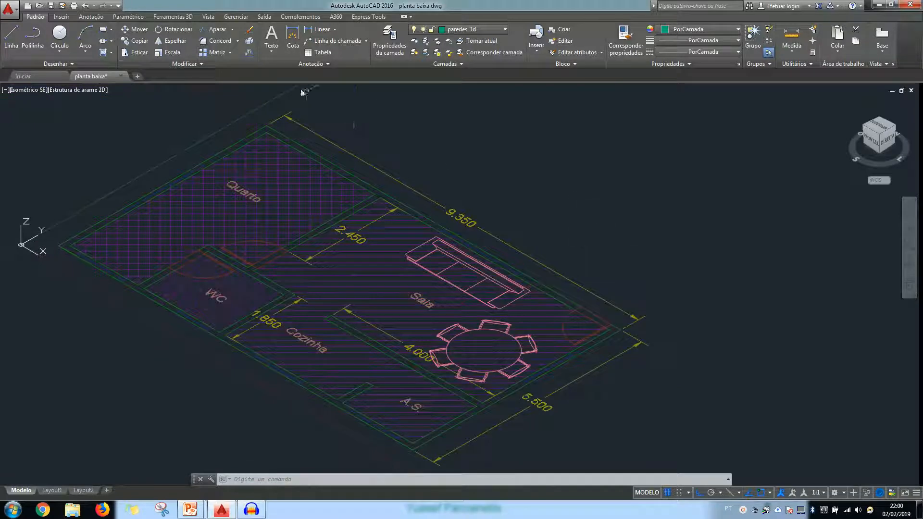
{"action": "left_click", "coordinate": [180, 17]}
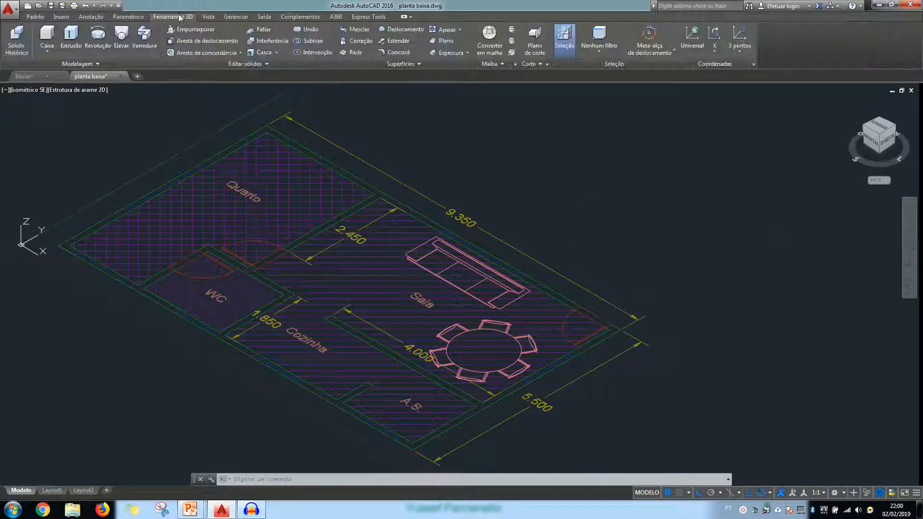
{"action": "left_click", "coordinate": [200, 30]}
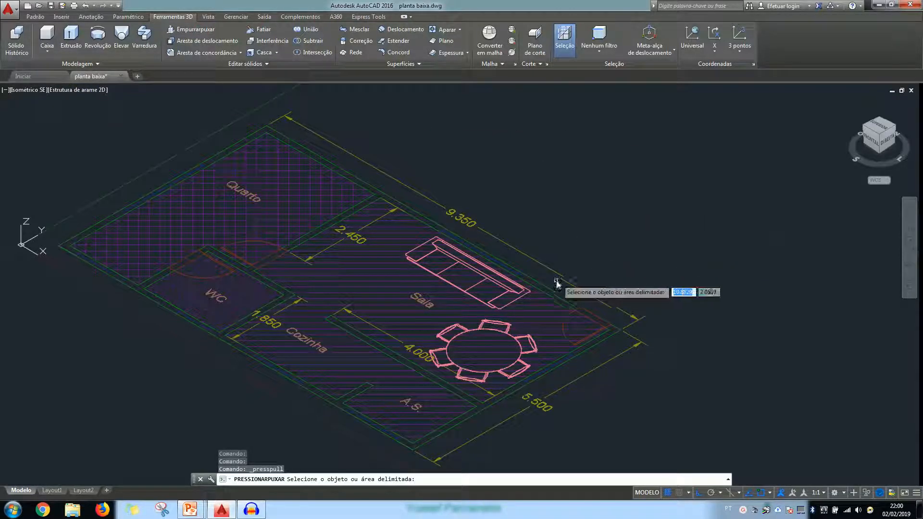
{"action": "left_click", "coordinate": [321, 229]}
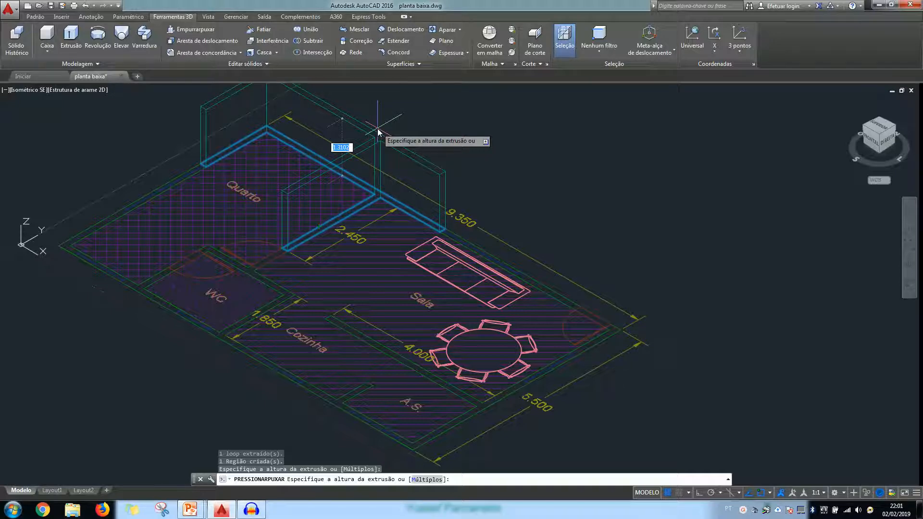
{"action": "type", "text": "2.5"}
{"action": "key", "text": "Return"}
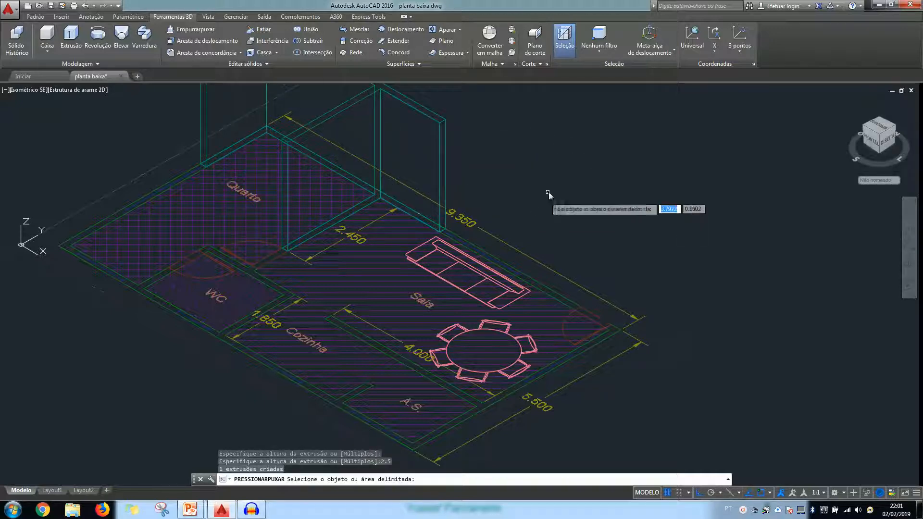
Presspull the two Sala outer wall segments on either side of the entrance door to a height of 2.5
{"action": "scroll", "coordinate": [548, 192], "scroll_direction": "down", "scroll_amount": 2}
{"action": "scroll", "coordinate": [543, 186], "scroll_direction": "down", "scroll_amount": 1}
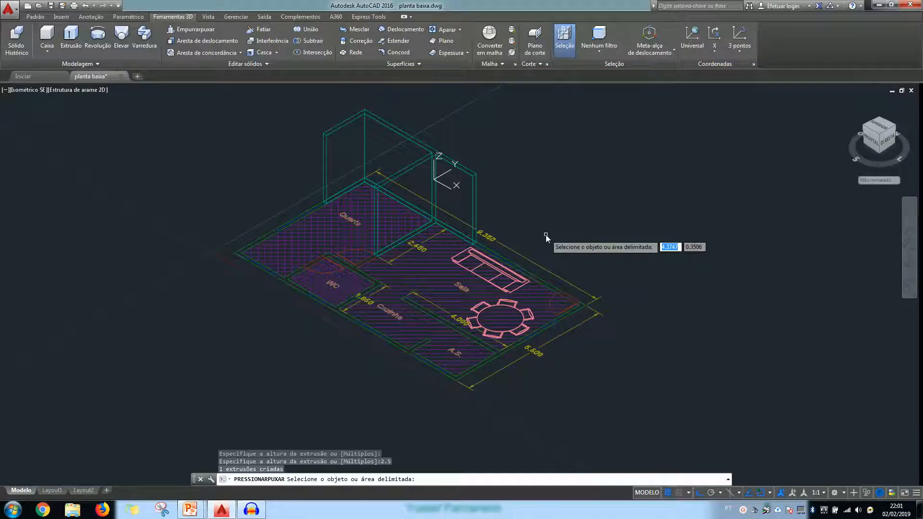
{"action": "scroll", "coordinate": [546, 243], "scroll_direction": "up", "scroll_amount": 4}
{"action": "scroll", "coordinate": [546, 243], "scroll_direction": "down", "scroll_amount": 2}
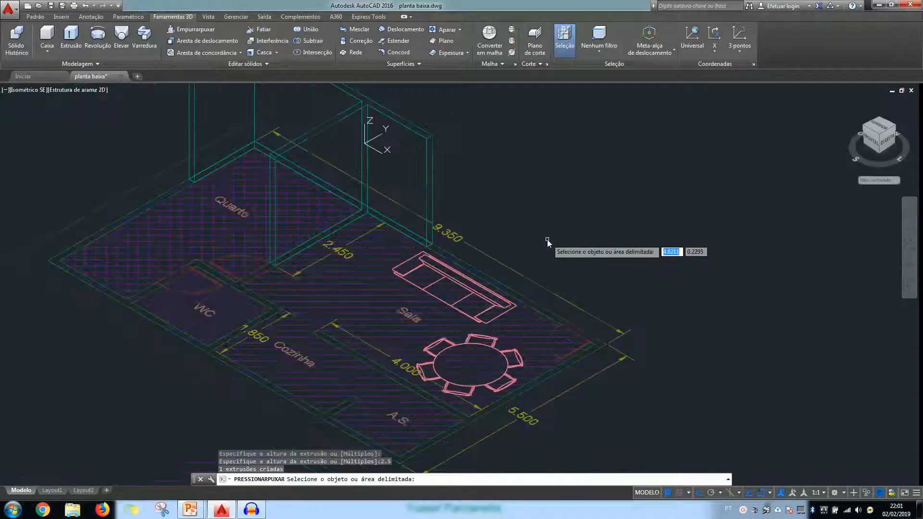
{"action": "left_click", "coordinate": [535, 307]}
{"action": "type", "text": "2.5"}
{"action": "key", "text": "Return"}
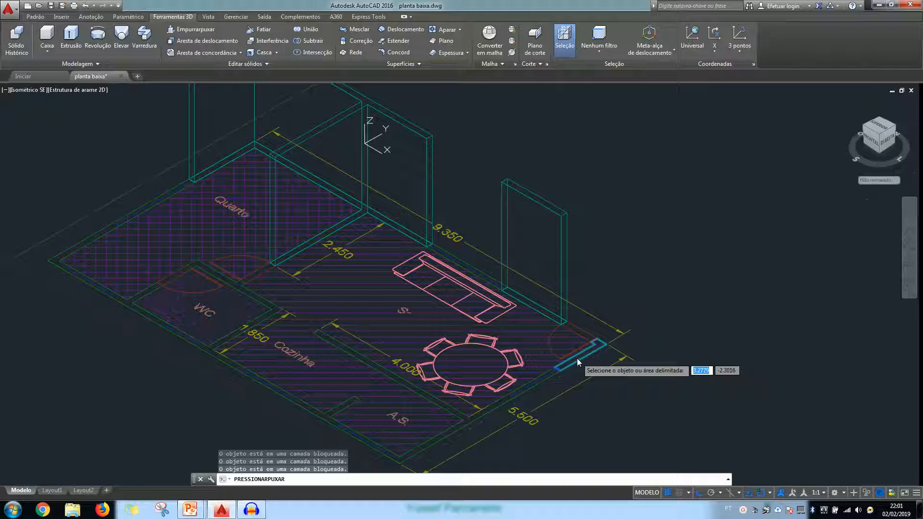
{"action": "left_click", "coordinate": [576, 358]}
{"action": "type", "text": "2.5"}
{"action": "key", "text": "Return"}
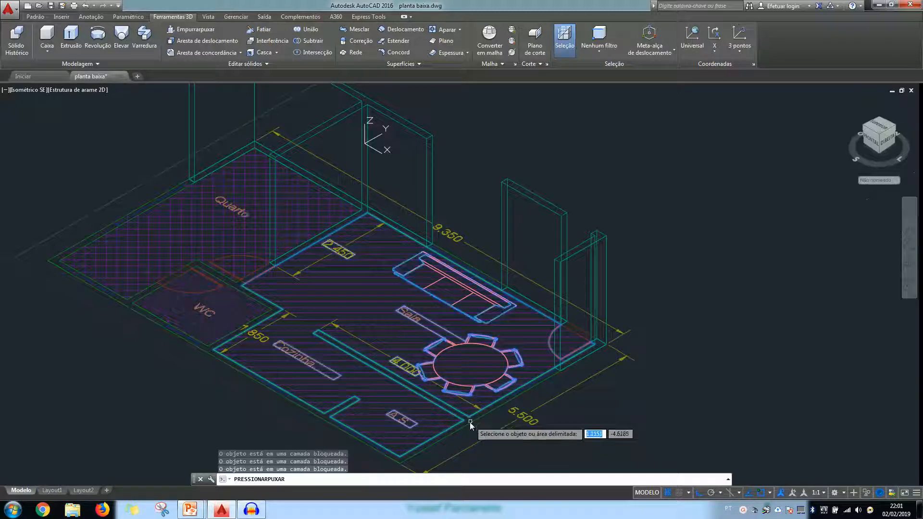
Presspull the wall area between the Sala and A.S. and the T-shaped wall between the Cozinha and A.S. to a height of 2.5
{"action": "left_click", "coordinate": [468, 424]}
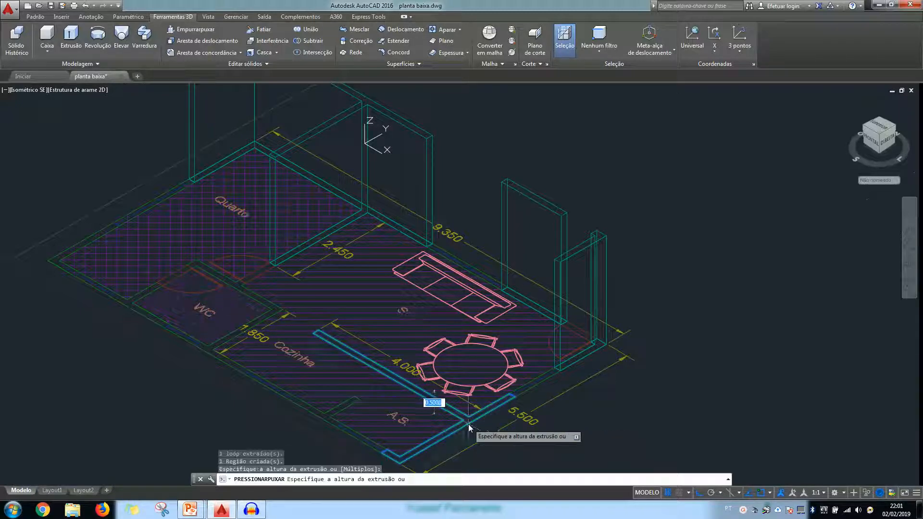
{"action": "type", "text": "2.8"}
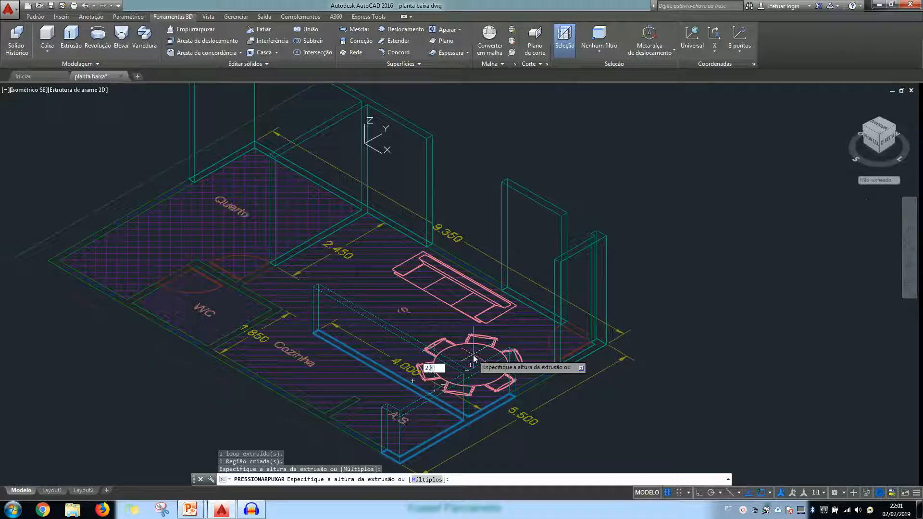
{"action": "key", "text": "Return"}
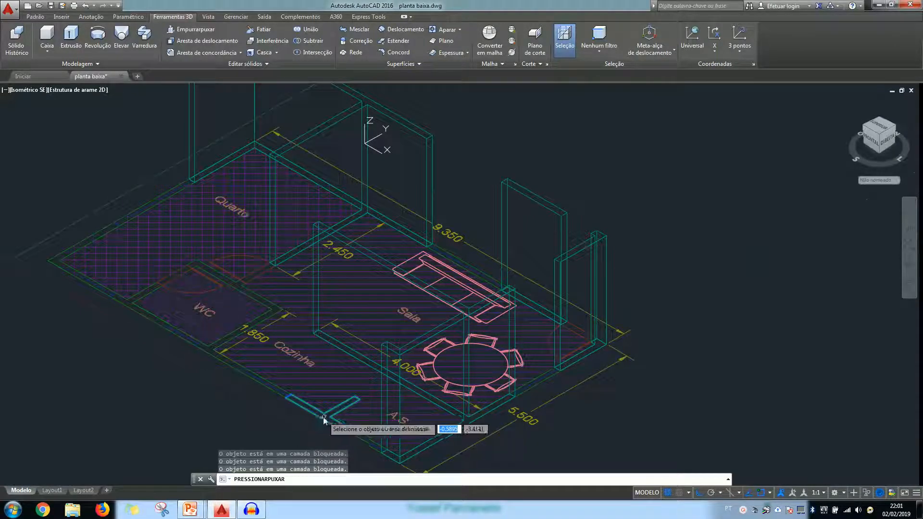
{"action": "left_click", "coordinate": [324, 413]}
{"action": "type", "text": "2.5"}
{"action": "key", "text": "Return"}
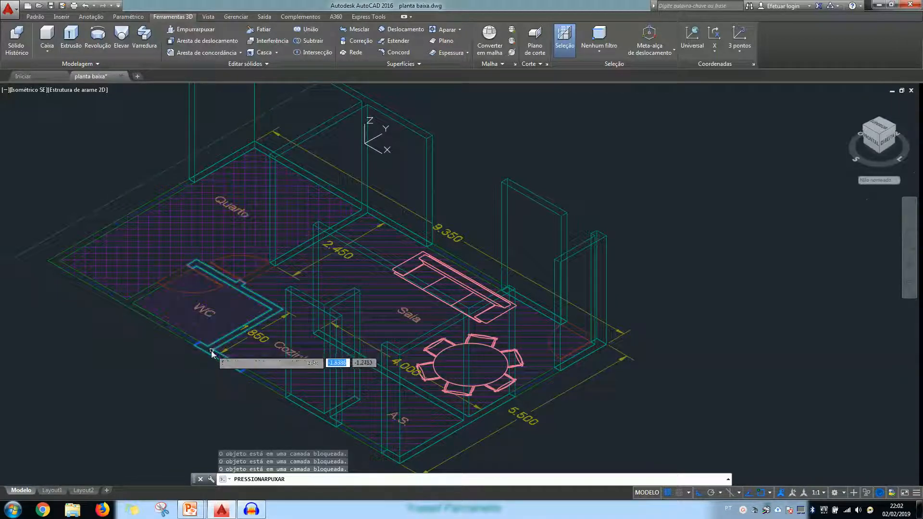
Presspull the WC walls facing the Cozinha and Sala and the wall junction between the WC and Quarto to a height of 2.5
{"action": "left_click", "coordinate": [215, 348]}
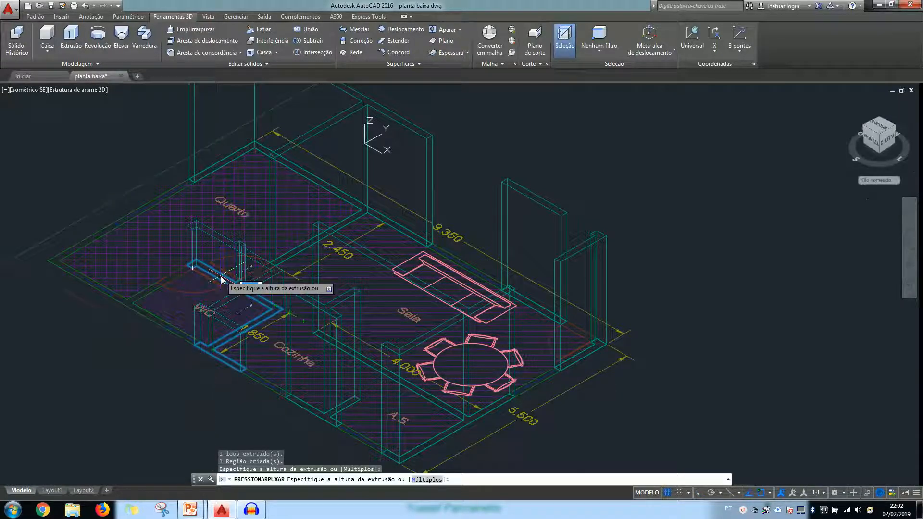
{"action": "type", "text": "2.5"}
{"action": "key", "text": "Return"}
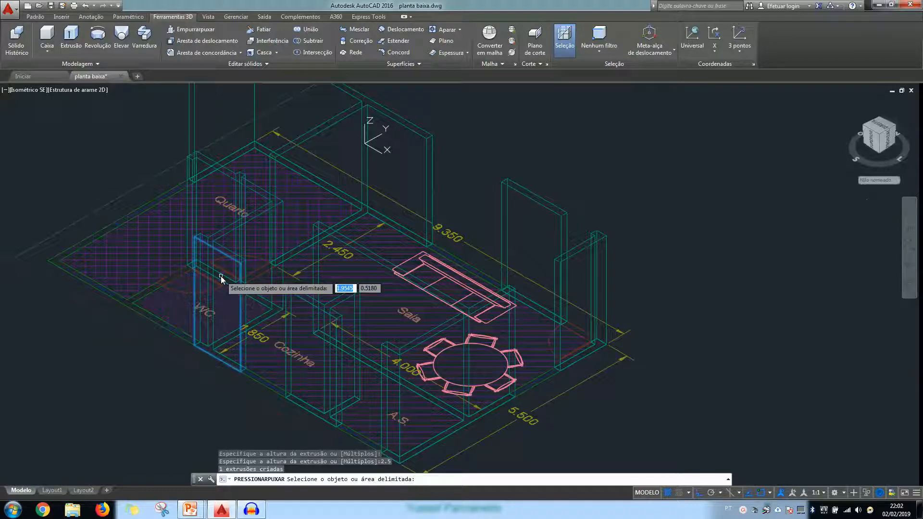
{"action": "left_click", "coordinate": [125, 305]}
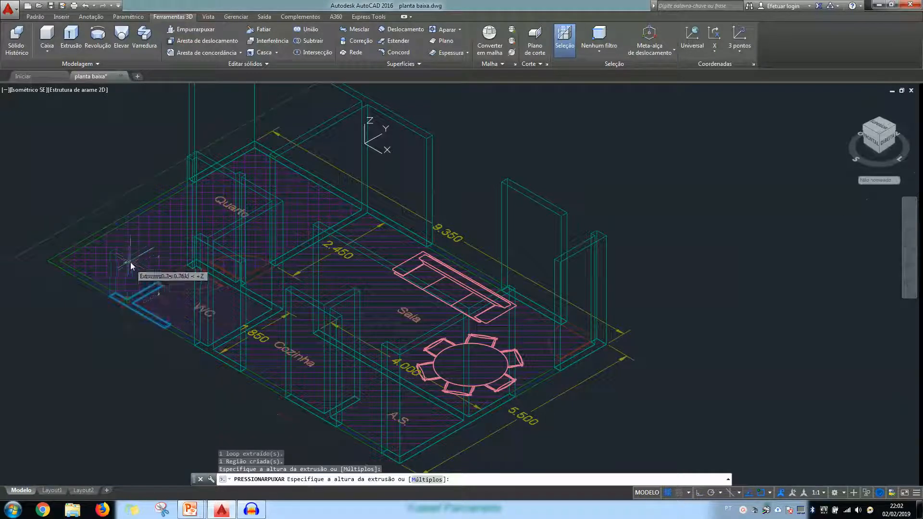
{"action": "type", "text": "2.5"}
{"action": "key", "text": "Return"}
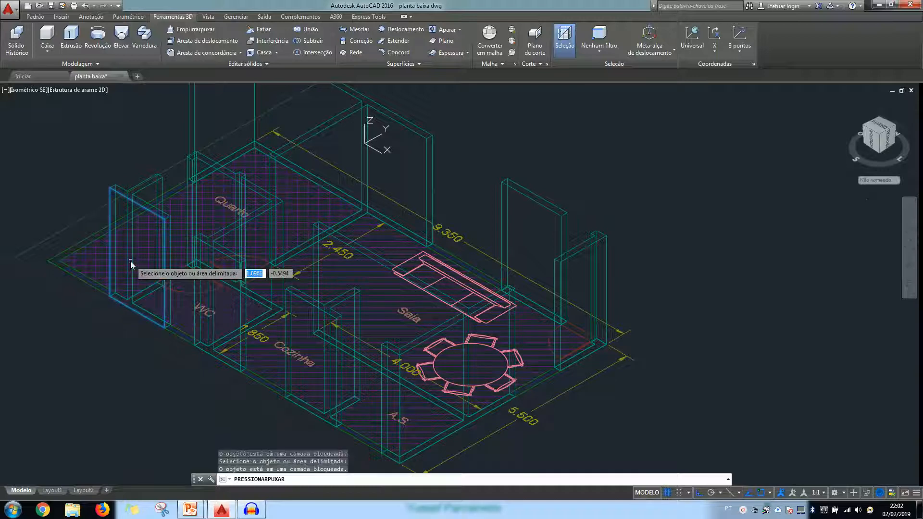
Presspull the Quarto's remaining outer corner wall to a height of 2.5 and finish the Presspull command
{"action": "left_click", "coordinate": [58, 263]}
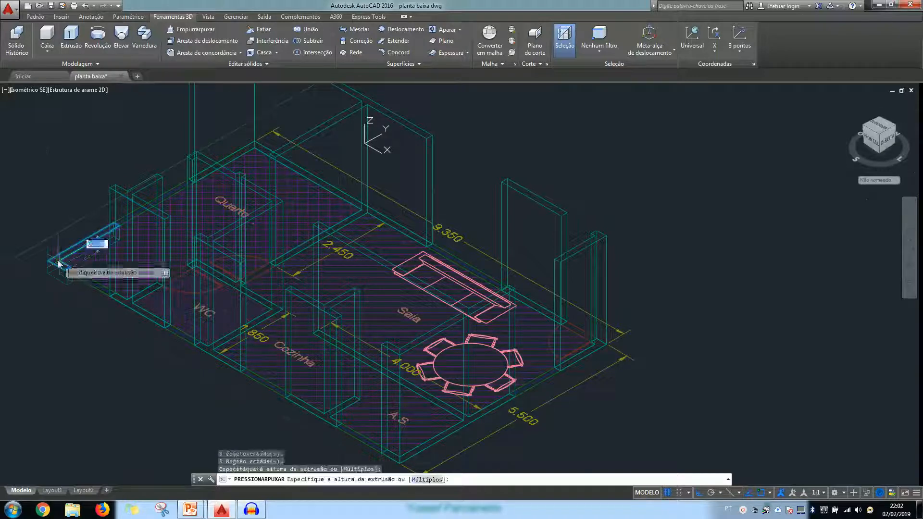
{"action": "type", "text": "2.5"}
{"action": "key", "text": "Return"}
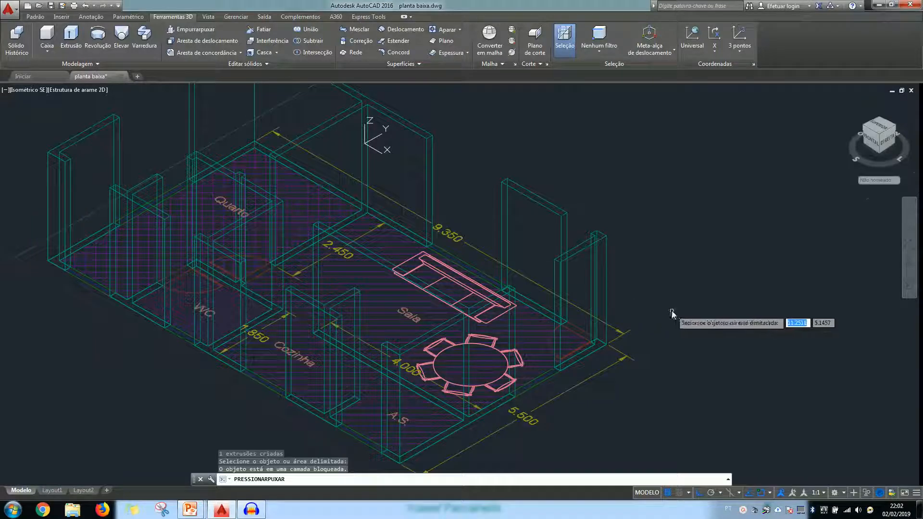
{"action": "key", "text": "Return"}
Set the viewport's visual style to Realista to show the raised walls as shaded solids
{"action": "scroll", "coordinate": [684, 324], "scroll_direction": "down", "scroll_amount": 2}
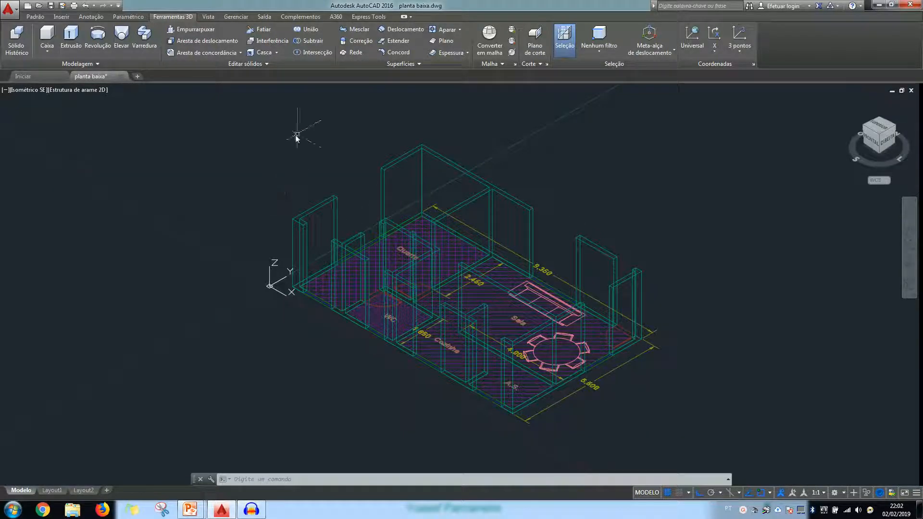
{"action": "scroll", "coordinate": [315, 365], "scroll_direction": "up", "scroll_amount": 2}
{"action": "middle_click_drag", "start_coordinate": [325, 362], "coordinate": [230, 399]}
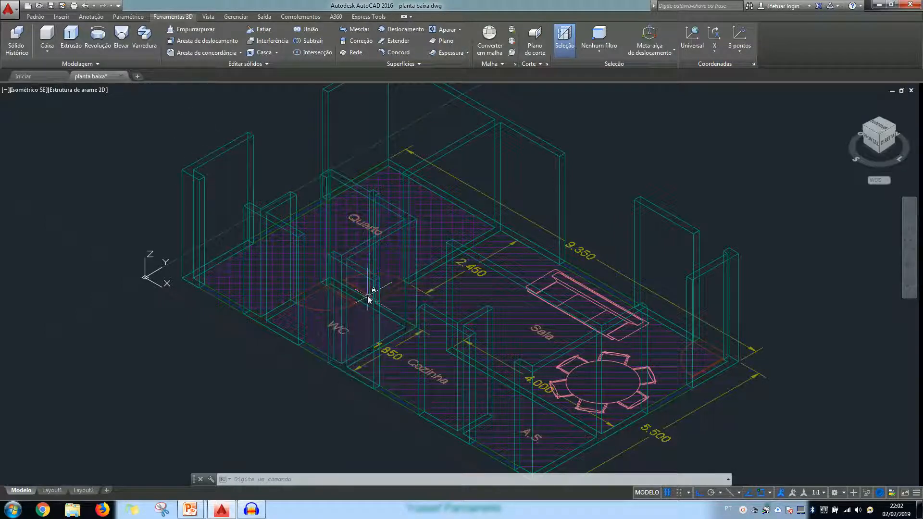
{"action": "mouse_move", "coordinate": [440, 155]}
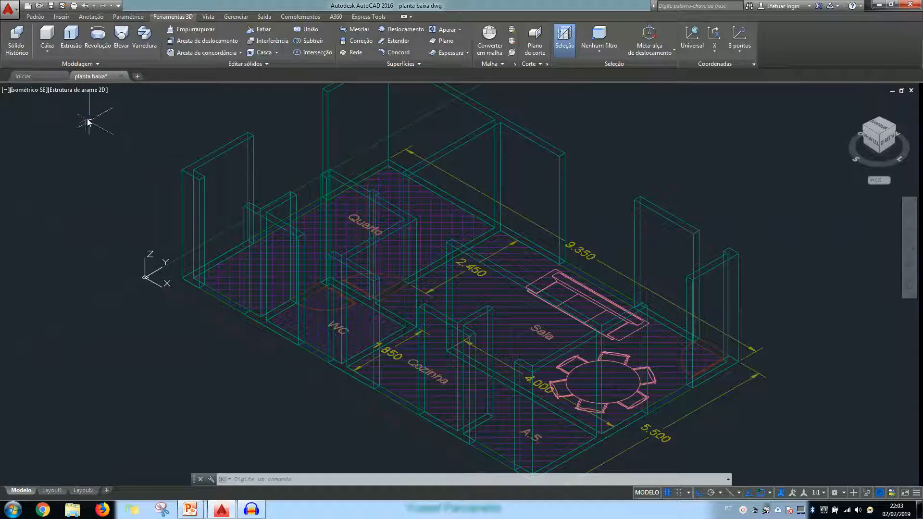
{"action": "left_click", "coordinate": [78, 91]}
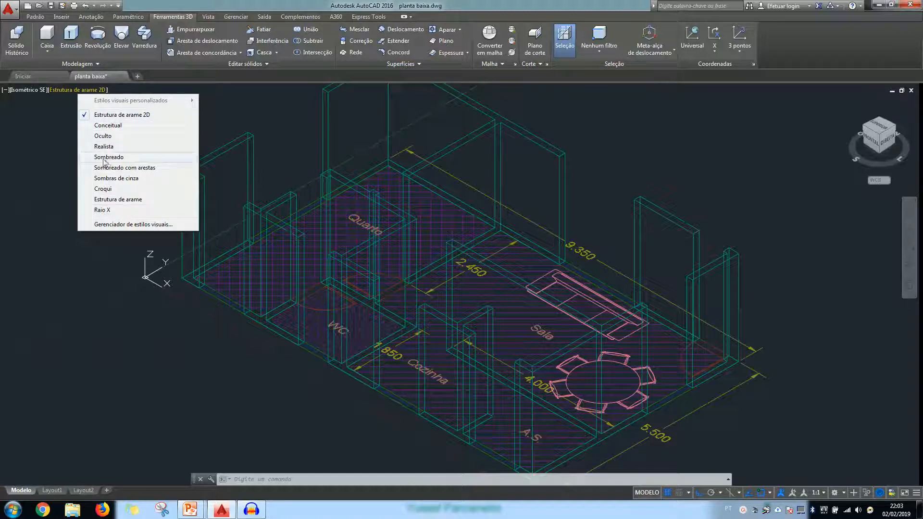
{"action": "left_click", "coordinate": [86, 147]}
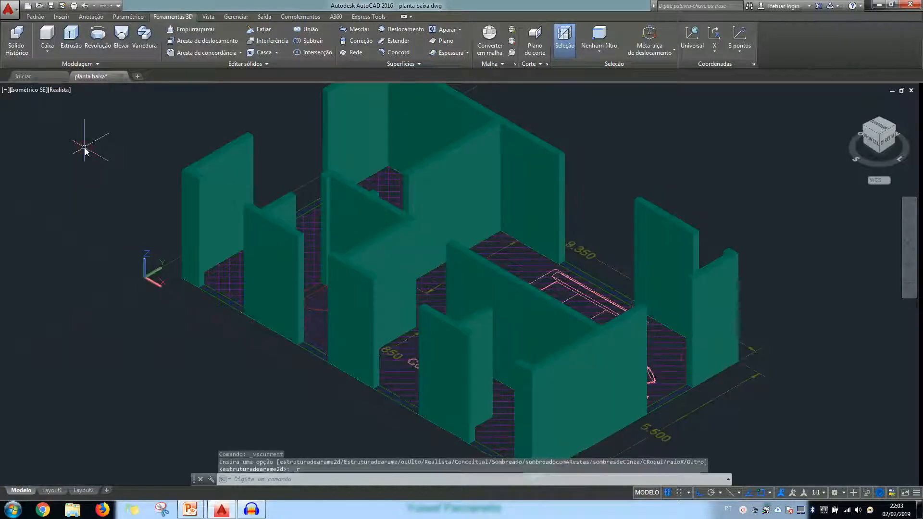
Examine the shaded walls, door openings and window gaps of the model from several angles
{"action": "scroll", "coordinate": [139, 300], "scroll_direction": "down", "scroll_amount": 2}
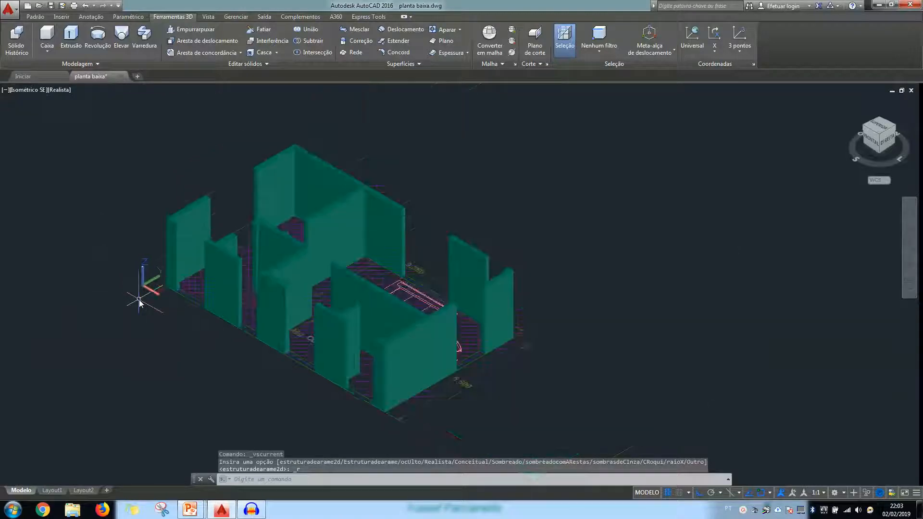
{"action": "middle_click_drag", "start_coordinate": [169, 302], "coordinate": [201, 327], "text": "shift"}
{"action": "mouse_move", "coordinate": [882, 140]}
{"action": "left_mouse_down"}
{"action": "mouse_move", "coordinate": [883, 126]}
{"action": "mouse_move", "coordinate": [849, 168]}
{"action": "mouse_move", "coordinate": [892, 167]}
{"action": "mouse_move", "coordinate": [894, 155]}
{"action": "left_mouse_up"}
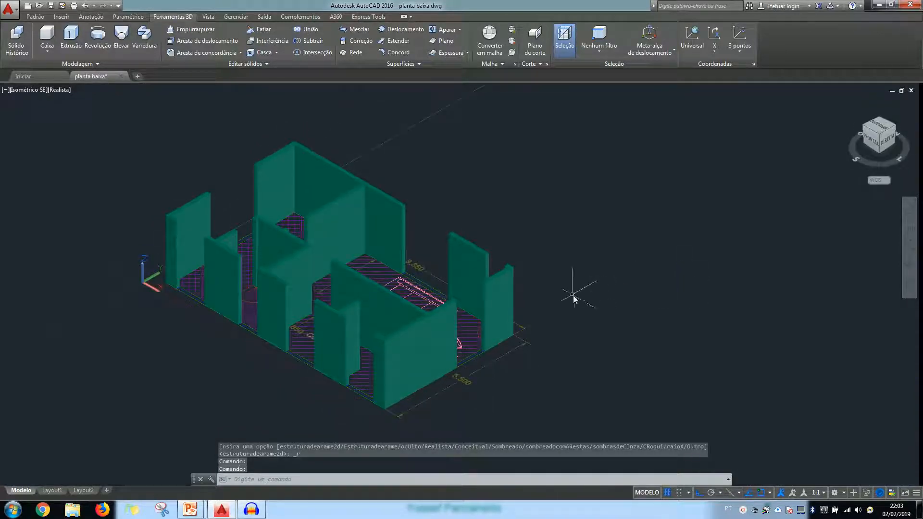
{"action": "middle_click_drag", "start_coordinate": [573, 295], "coordinate": [546, 323], "text": "shift"}
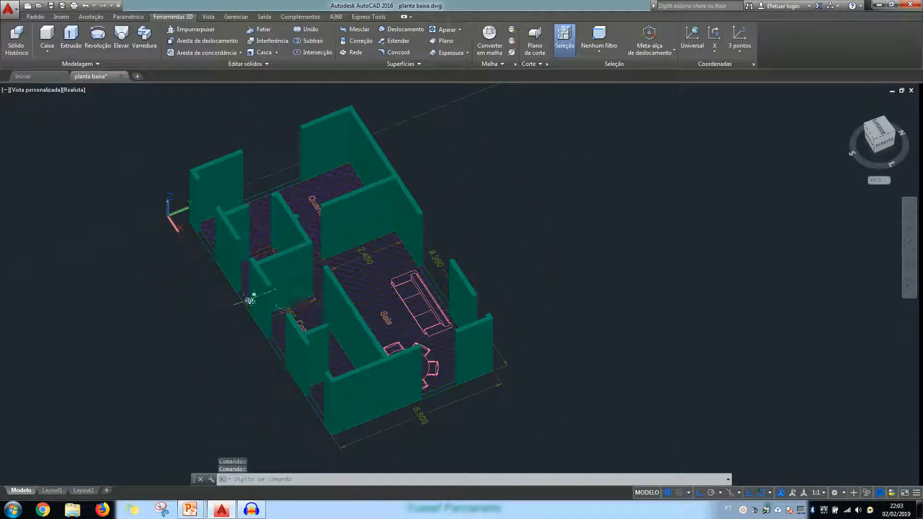
{"action": "middle_click_drag", "start_coordinate": [250, 297], "coordinate": [361, 299]}
{"action": "scroll", "coordinate": [443, 262], "scroll_direction": "up", "scroll_amount": 2}
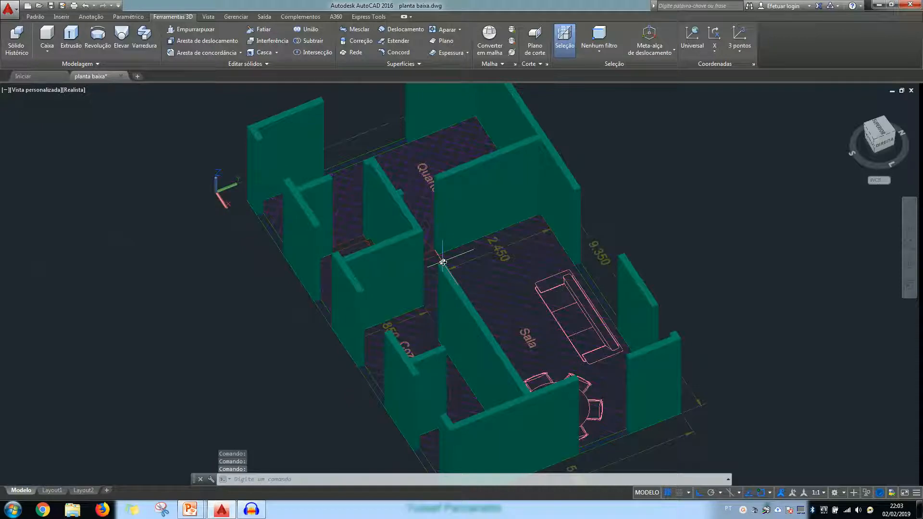
{"action": "scroll", "coordinate": [443, 262], "scroll_direction": "down", "scroll_amount": 2}
{"action": "scroll", "coordinate": [441, 267], "scroll_direction": "up", "scroll_amount": 1}
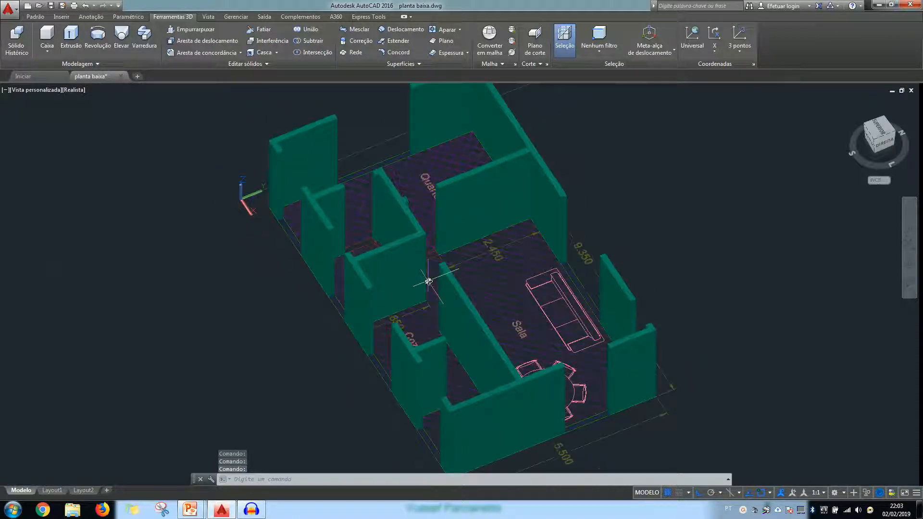
{"action": "middle_click_drag", "start_coordinate": [427, 290], "coordinate": [470, 273], "text": "shift"}
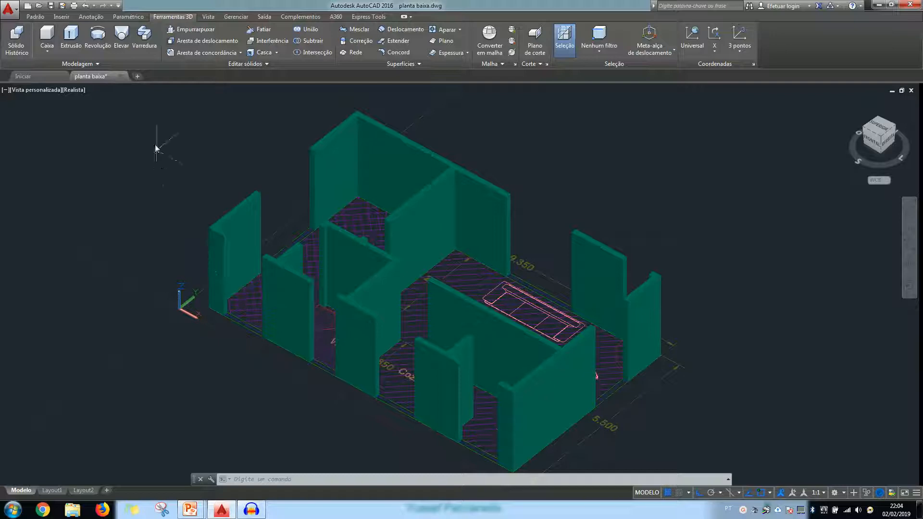
Create a solid box 0.8 high across the Quarto's outer window opening to form its sill wall
{"action": "left_click", "coordinate": [46, 43]}
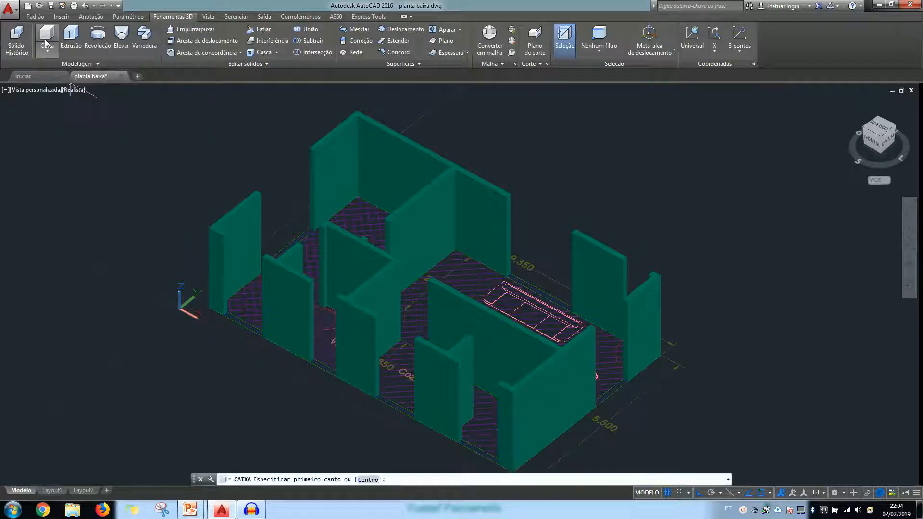
{"action": "scroll", "coordinate": [231, 349], "scroll_direction": "up", "scroll_amount": 3}
{"action": "scroll", "coordinate": [231, 346], "scroll_direction": "up", "scroll_amount": 5}
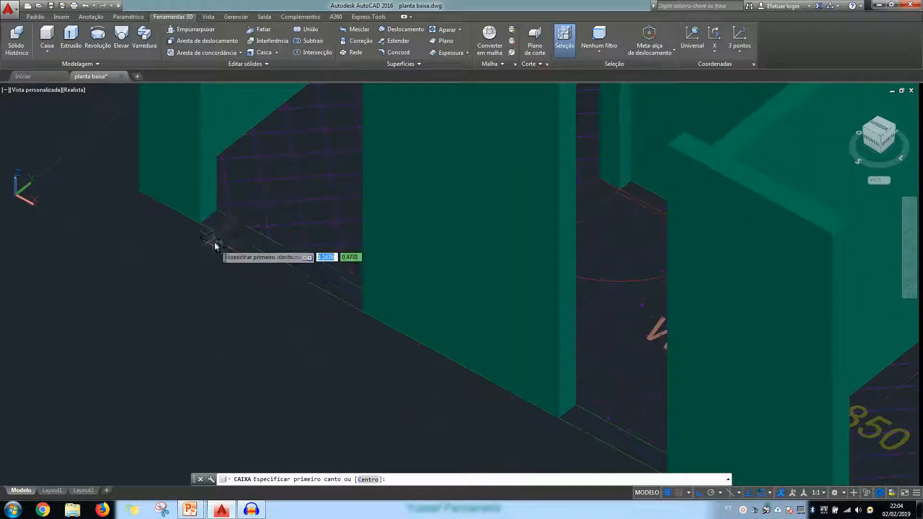
{"action": "left_click", "coordinate": [200, 221]}
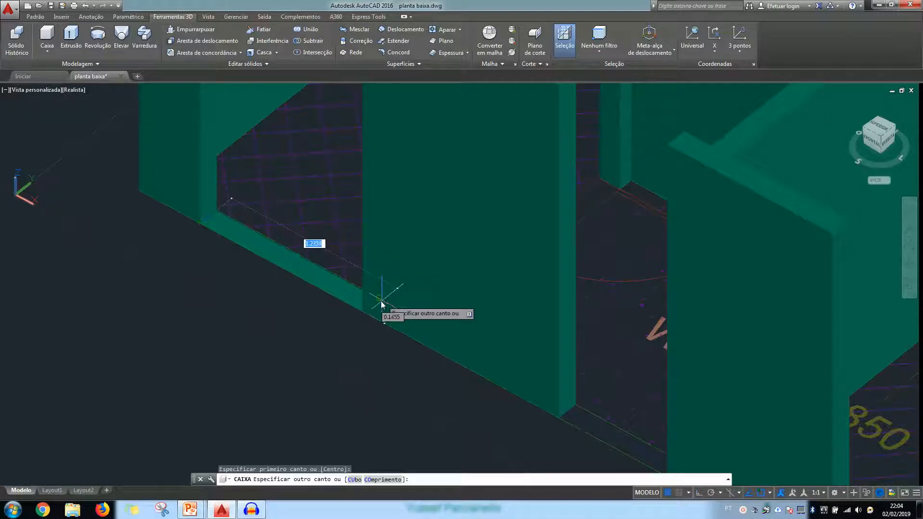
{"action": "left_click", "coordinate": [378, 304]}
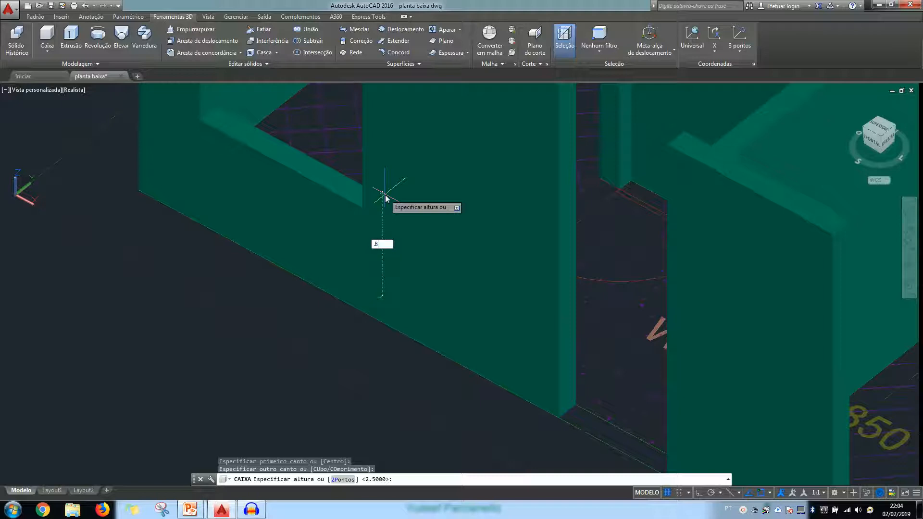
{"action": "key", "text": "Return"}
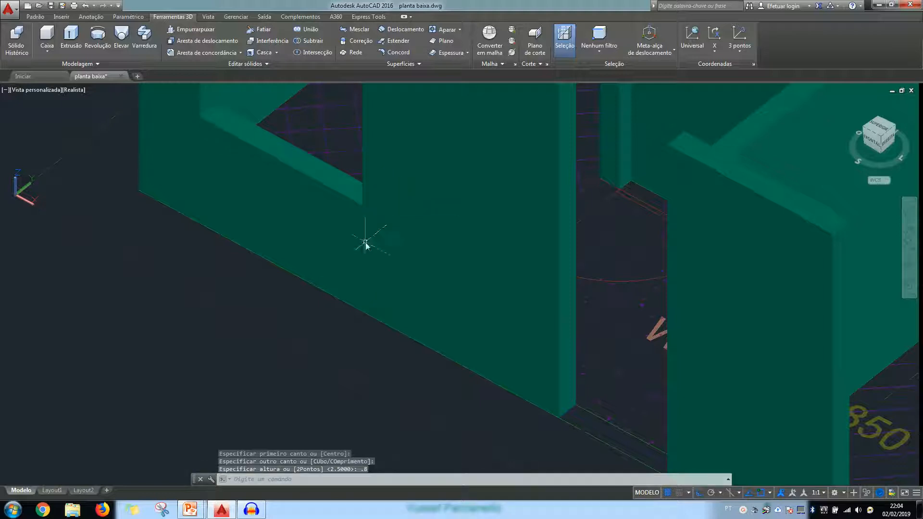
{"action": "scroll", "coordinate": [325, 295], "scroll_direction": "down", "scroll_amount": 5}
{"action": "scroll", "coordinate": [326, 295], "scroll_direction": "up", "scroll_amount": 3}
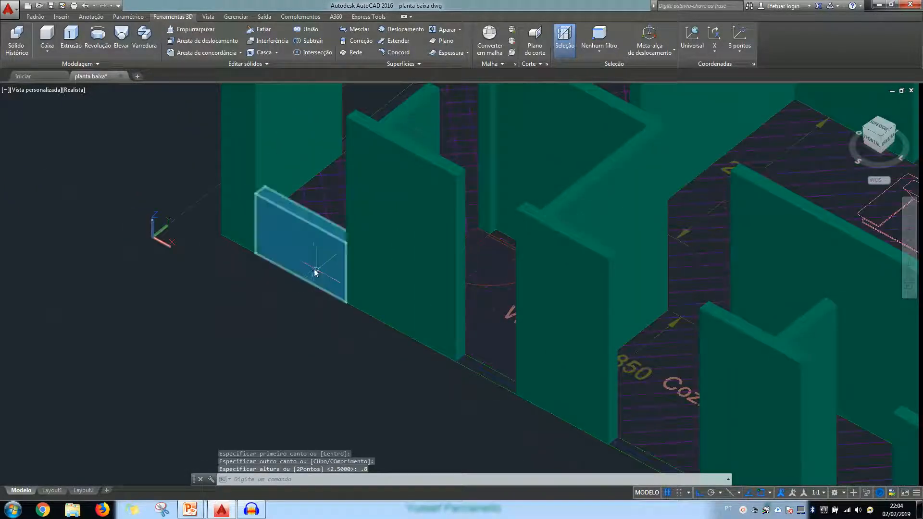
{"action": "left_click", "coordinate": [315, 272]}
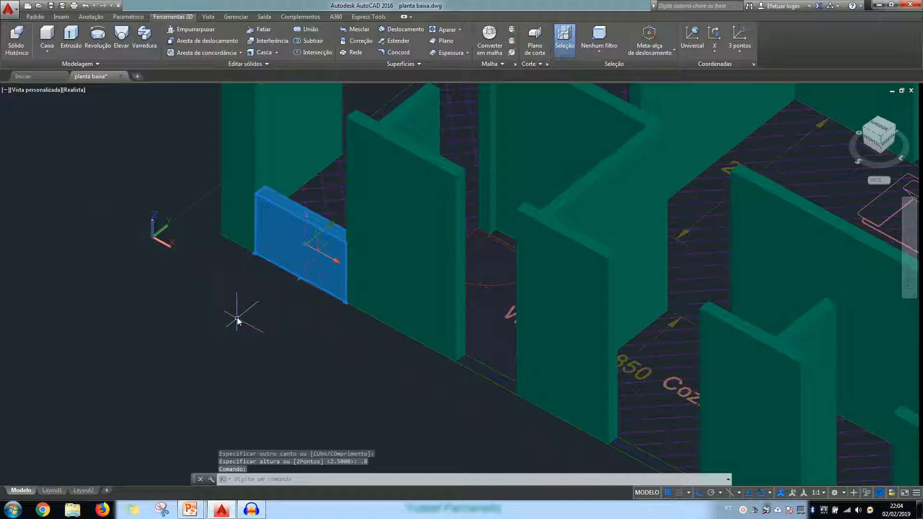
{"action": "key", "text": "Escape"}
Create a solid box 0.8 high across the Cozinha's outer window opening between the two wall ends
{"action": "left_click", "coordinate": [47, 44]}
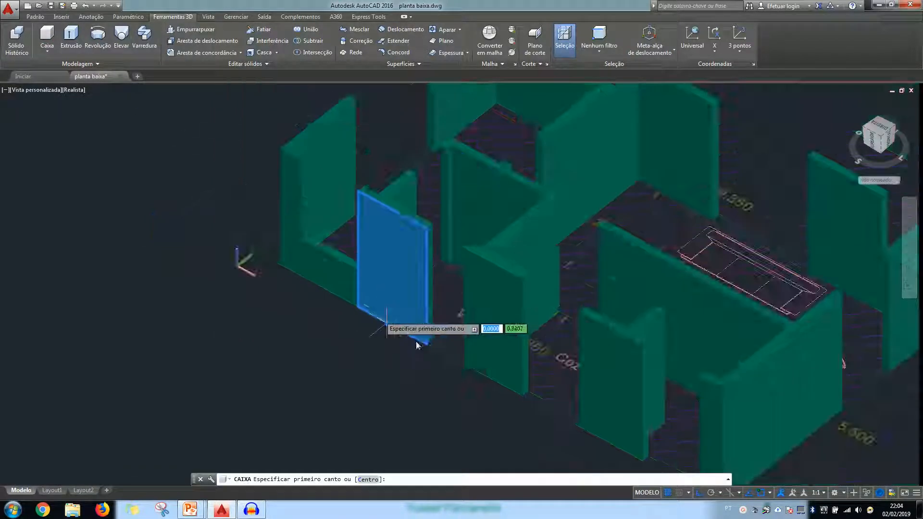
{"action": "middle_click_drag", "start_coordinate": [560, 412], "coordinate": [477, 333]}
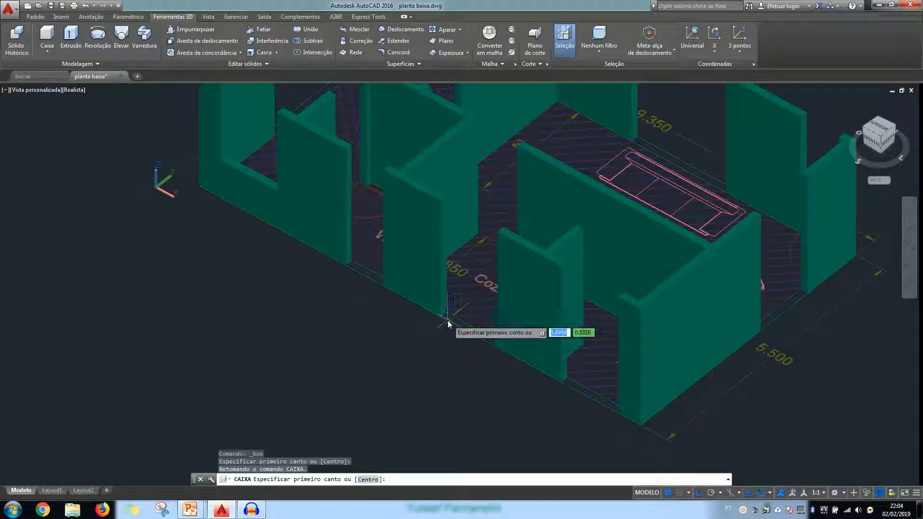
{"action": "scroll", "coordinate": [448, 324], "scroll_direction": "up", "scroll_amount": 3}
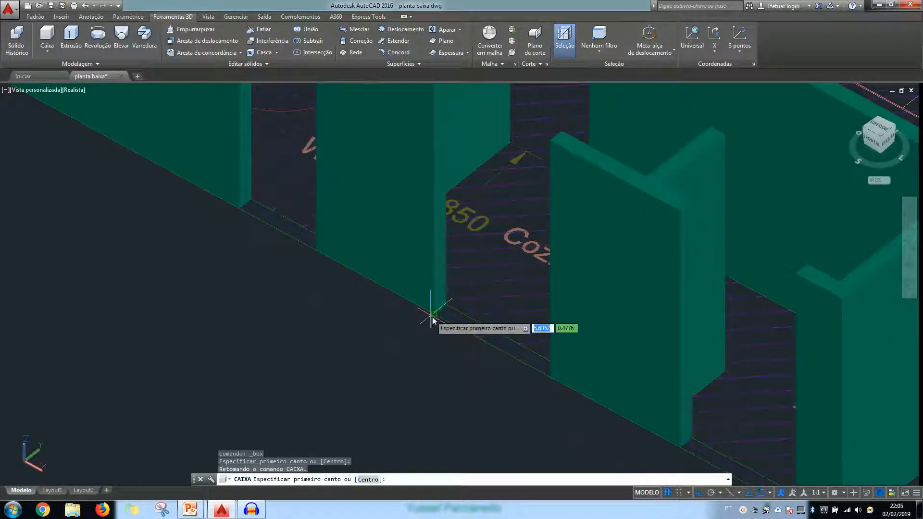
{"action": "left_click", "coordinate": [432, 314]}
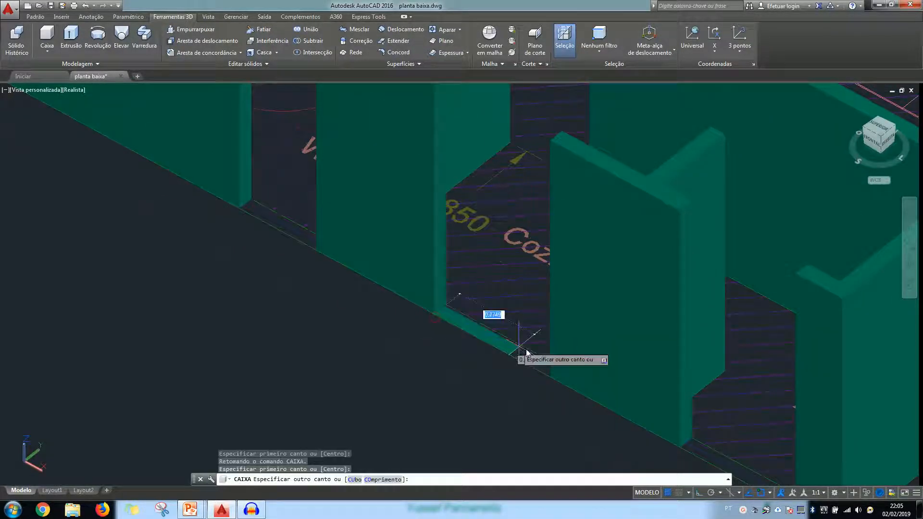
{"action": "left_click", "coordinate": [562, 369]}
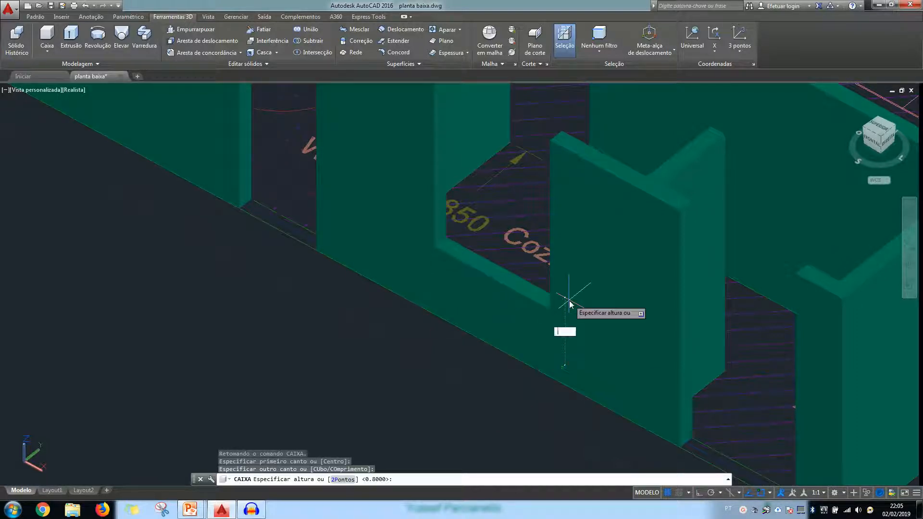
{"action": "type", "text": ".8"}
{"action": "key", "text": "Return"}
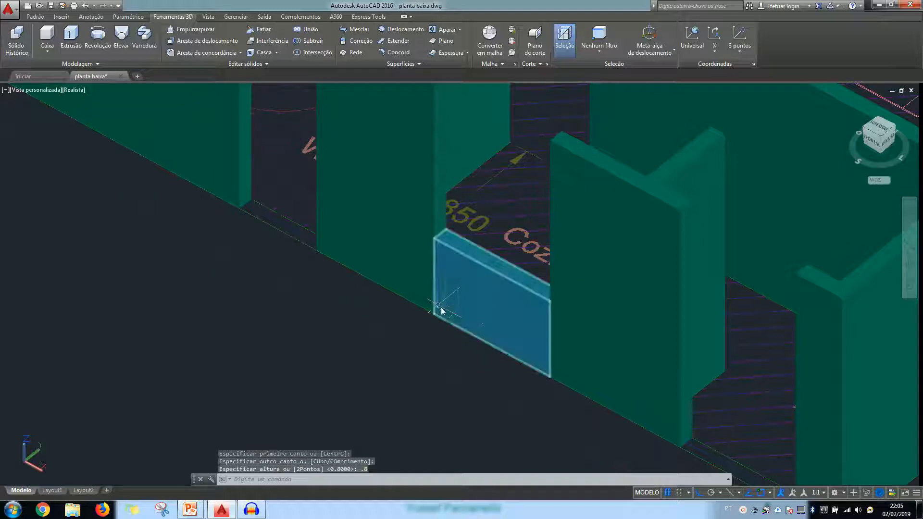
{"action": "scroll", "coordinate": [429, 308], "scroll_direction": "down", "scroll_amount": 2}
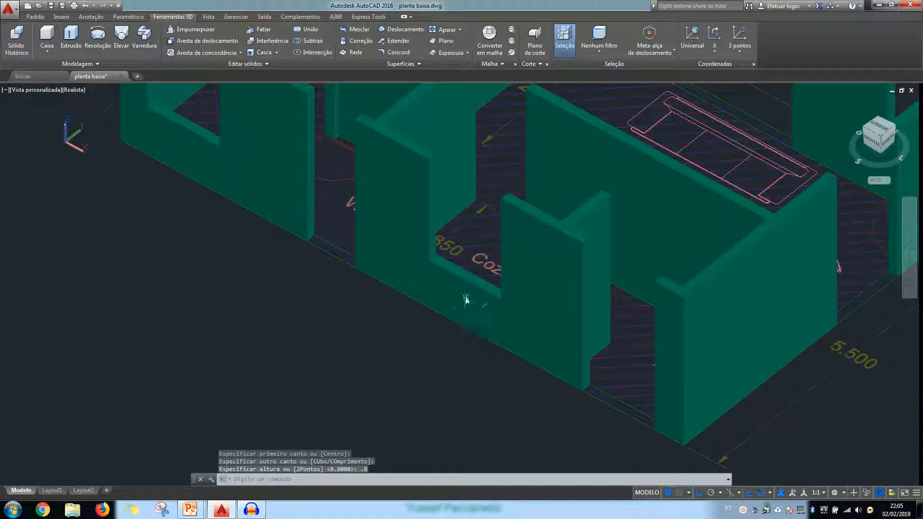
{"action": "left_click", "coordinate": [481, 318]}
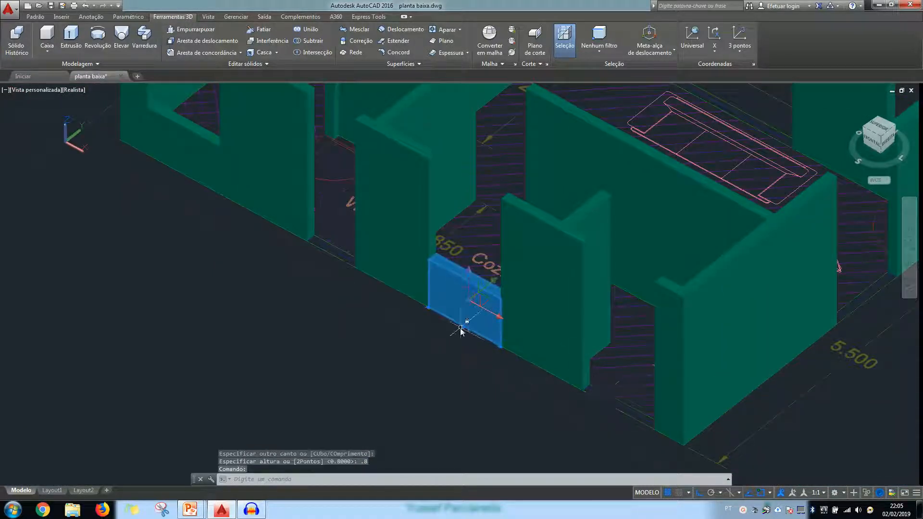
{"action": "key", "text": "Escape"}
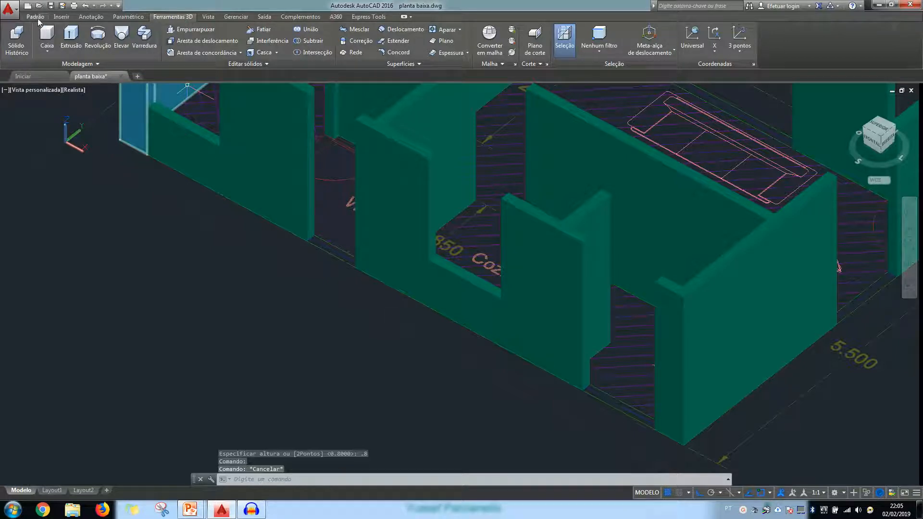
Copy the Cozinha window's sill wall into the A.S. window opening, using its lower outer corner as base point
{"action": "left_click", "coordinate": [37, 18]}
{"action": "left_click", "coordinate": [136, 43]}
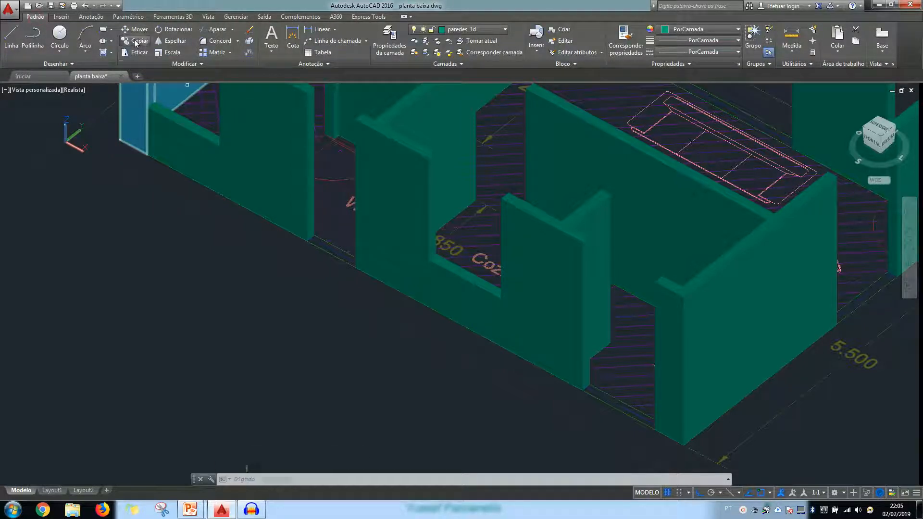
{"action": "left_click", "coordinate": [470, 315]}
{"action": "key", "text": "Return"}
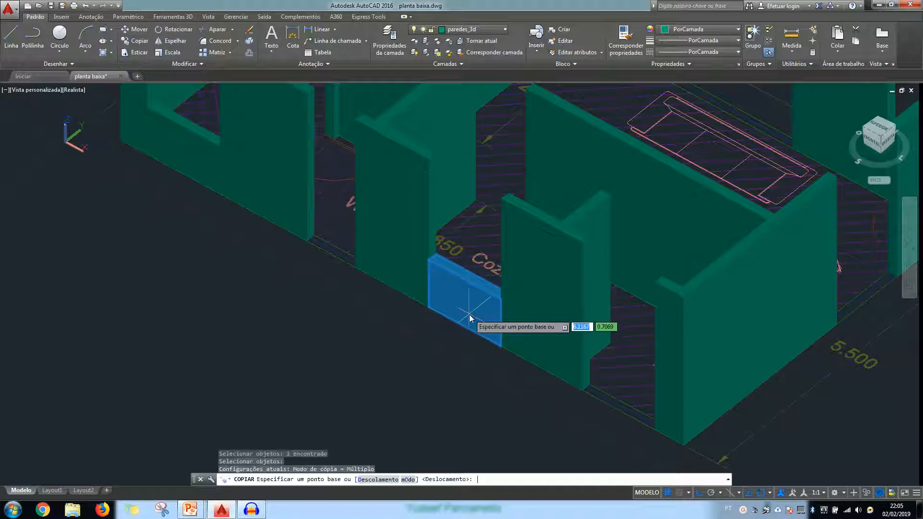
{"action": "left_click", "coordinate": [428, 309]}
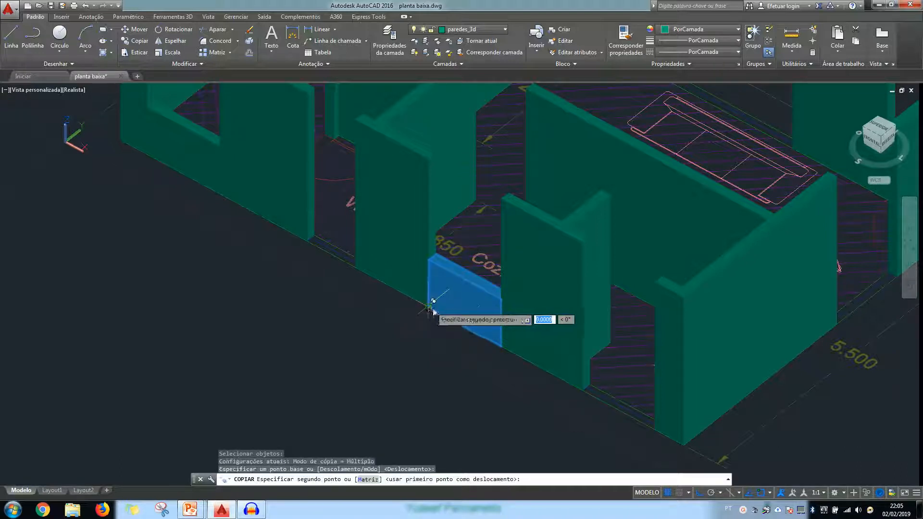
{"action": "left_click", "coordinate": [582, 387]}
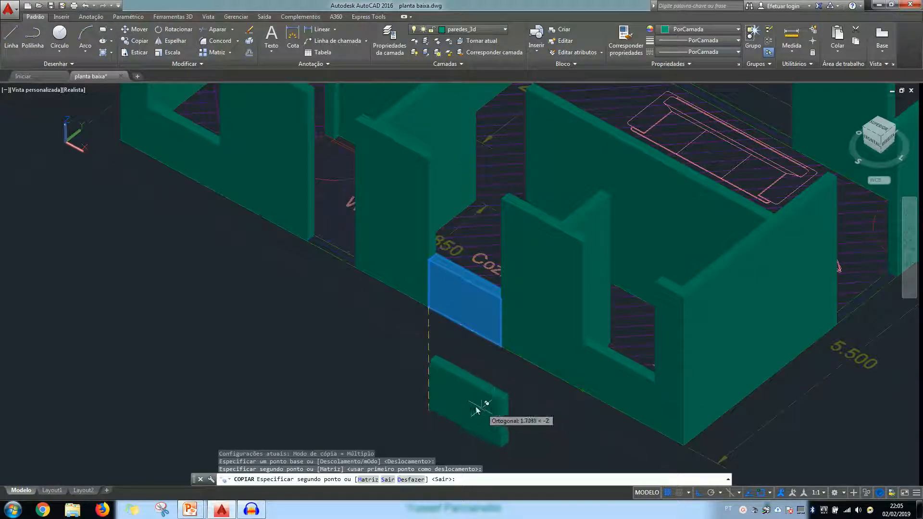
{"action": "key", "text": "Escape"}
Create a solid box 0.8 high across the window opening in the outer end wall beside the 5.500 dimension
{"action": "scroll", "coordinate": [422, 370], "scroll_direction": "down", "scroll_amount": 3}
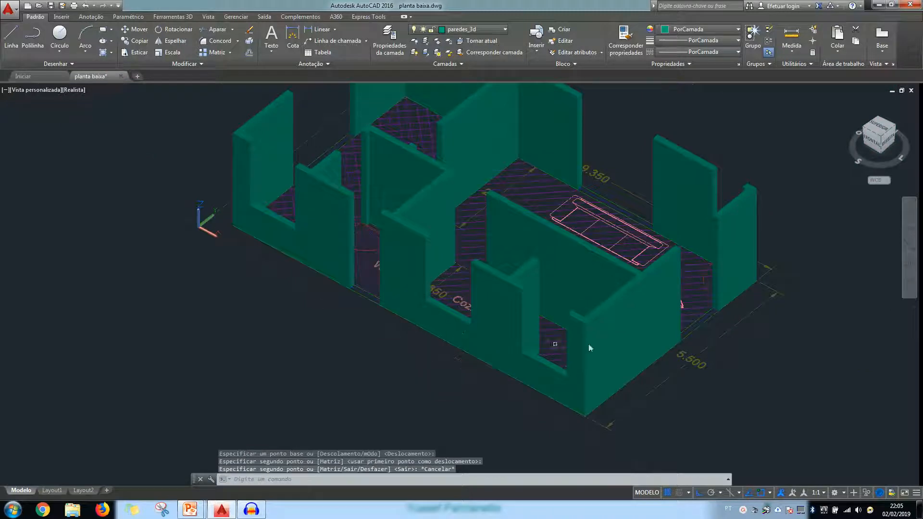
{"action": "scroll", "coordinate": [719, 331], "scroll_direction": "up", "scroll_amount": 5}
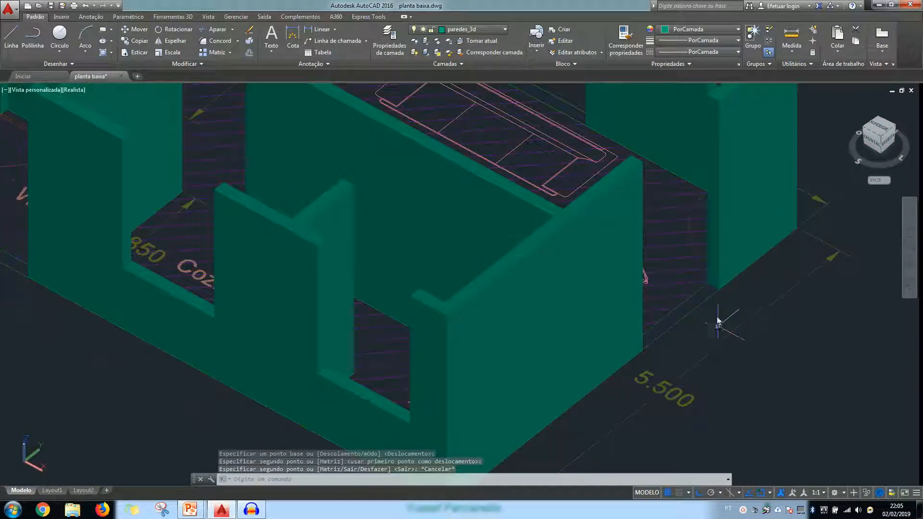
{"action": "left_click", "coordinate": [172, 16]}
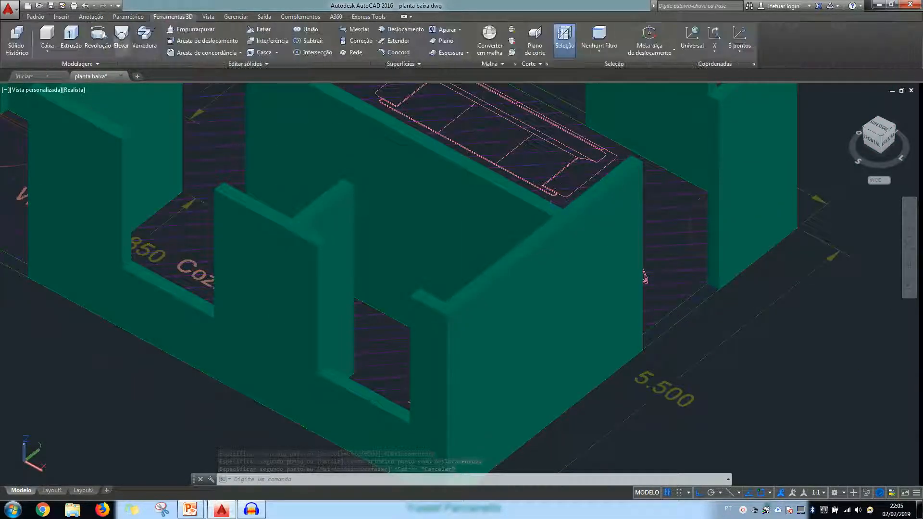
{"action": "left_click", "coordinate": [47, 34]}
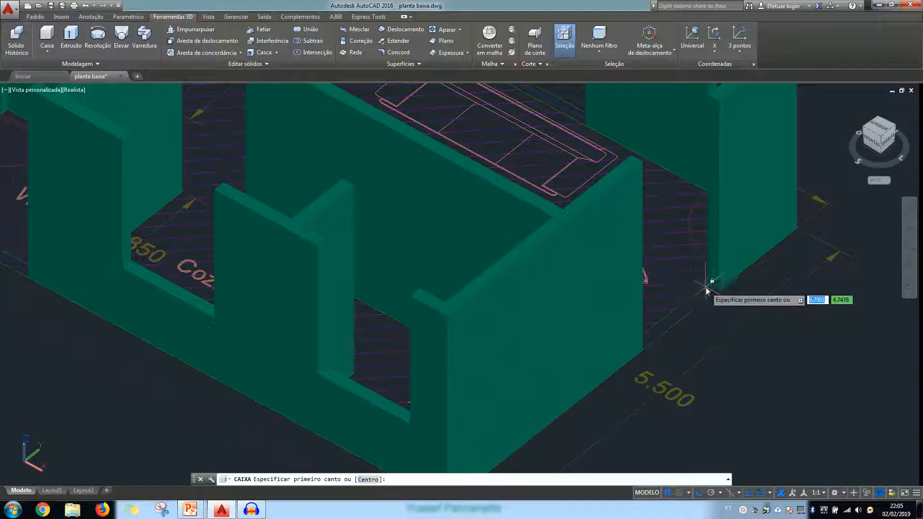
{"action": "left_click", "coordinate": [707, 288]}
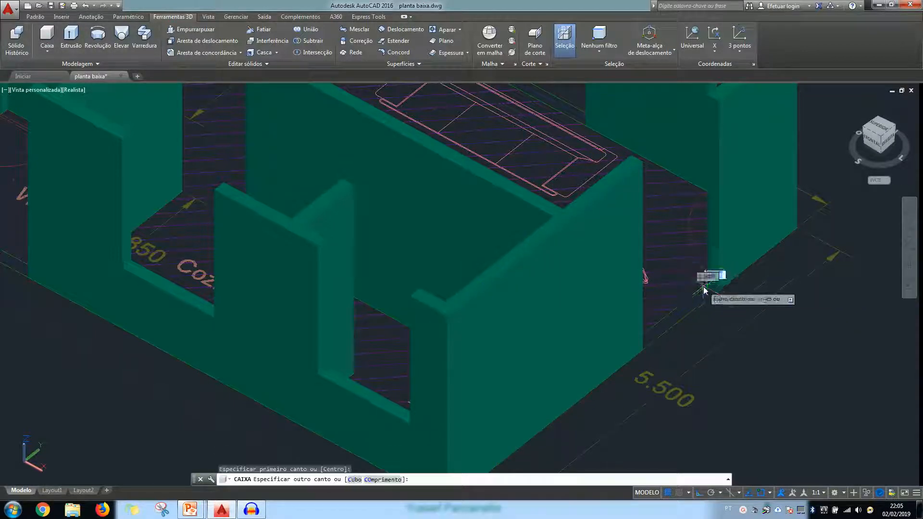
{"action": "left_click", "coordinate": [643, 356]}
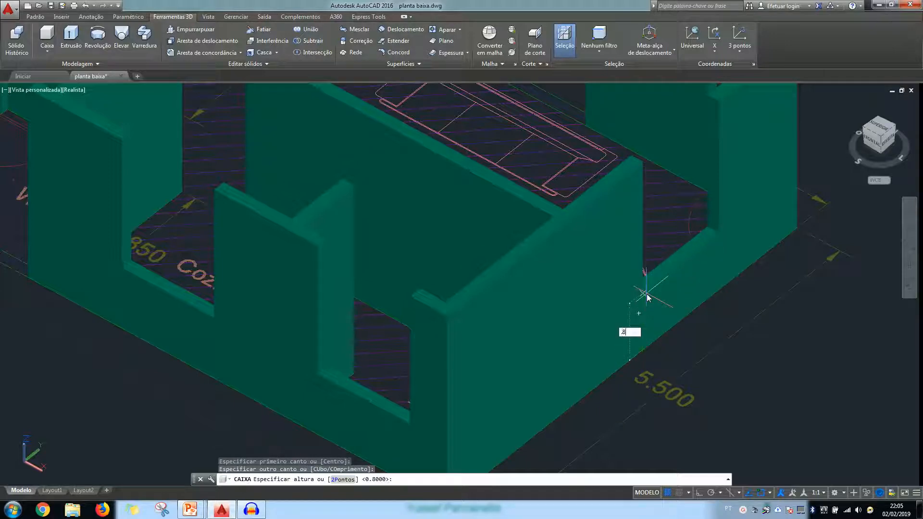
{"action": "type", "text": ".8"}
{"action": "key", "text": "Return"}
Create a solid box 0.8 high across the Quarto's window opening in the end wall opposite the 5.500 dimension
{"action": "scroll", "coordinate": [693, 370], "scroll_direction": "down", "scroll_amount": 5}
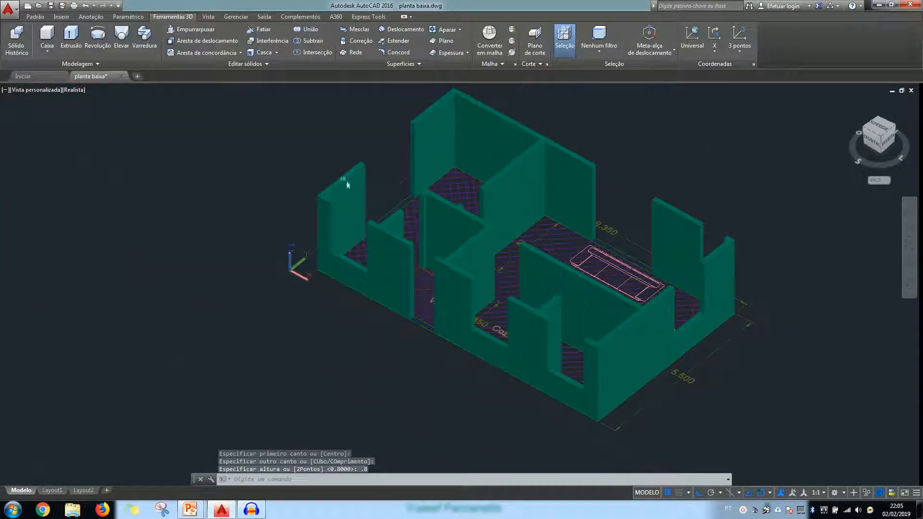
{"action": "scroll", "coordinate": [320, 210], "scroll_direction": "up", "scroll_amount": 3}
{"action": "scroll", "coordinate": [458, 238], "scroll_direction": "down", "scroll_amount": 3}
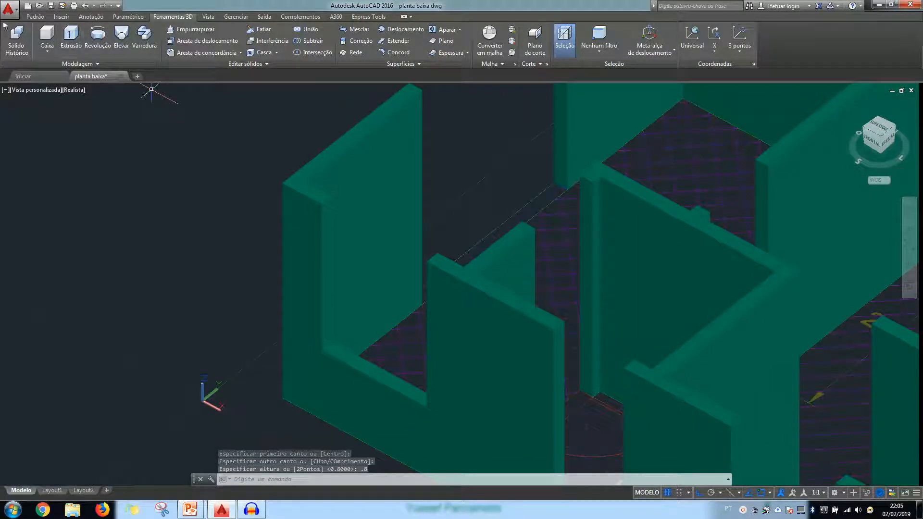
{"action": "scroll", "coordinate": [154, 159], "scroll_direction": "down", "scroll_amount": 2}
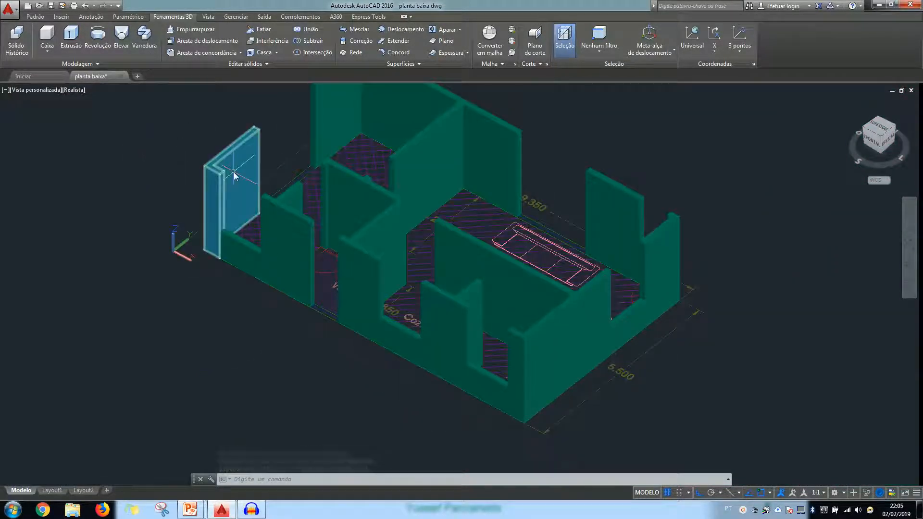
{"action": "middle_click_drag", "start_coordinate": [146, 206], "coordinate": [326, 200], "text": "shift"}
{"action": "scroll", "coordinate": [379, 387], "scroll_direction": "up", "scroll_amount": 5}
{"action": "middle_click_drag", "start_coordinate": [379, 387], "coordinate": [389, 356], "text": "shift"}
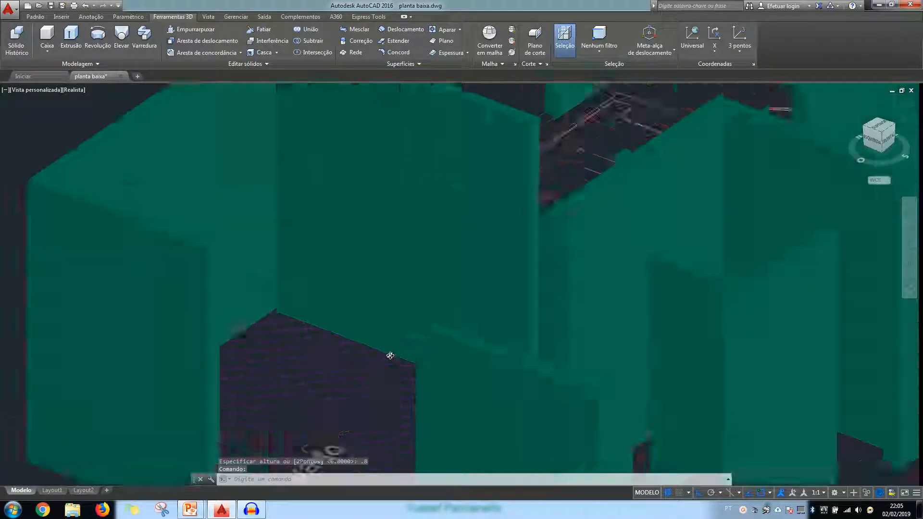
{"action": "scroll", "coordinate": [390, 356], "scroll_direction": "down", "scroll_amount": 6}
{"action": "scroll", "coordinate": [395, 336], "scroll_direction": "up", "scroll_amount": 6}
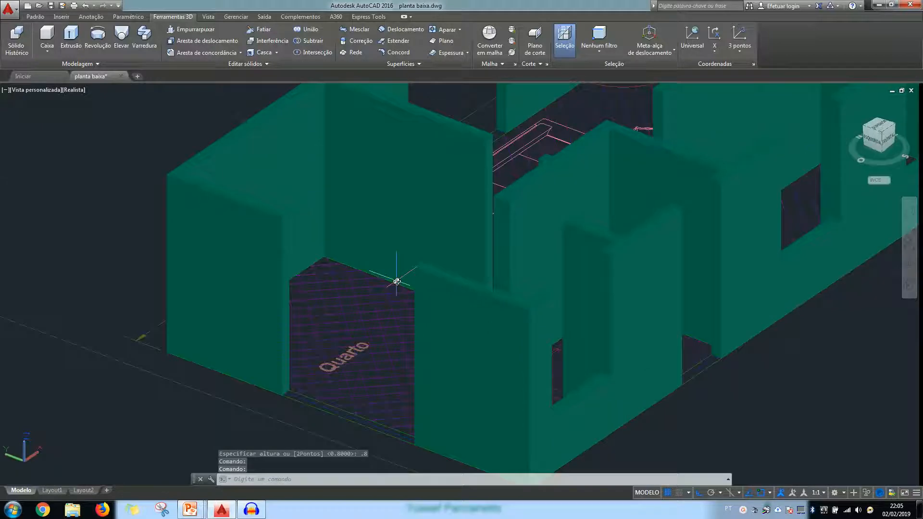
{"action": "middle_click_drag", "start_coordinate": [367, 346], "coordinate": [343, 354], "text": "shift"}
{"action": "scroll", "coordinate": [382, 327], "scroll_direction": "down", "scroll_amount": 3}
{"action": "scroll", "coordinate": [429, 299], "scroll_direction": "up", "scroll_amount": 3}
{"action": "scroll", "coordinate": [324, 291], "scroll_direction": "up", "scroll_amount": 2}
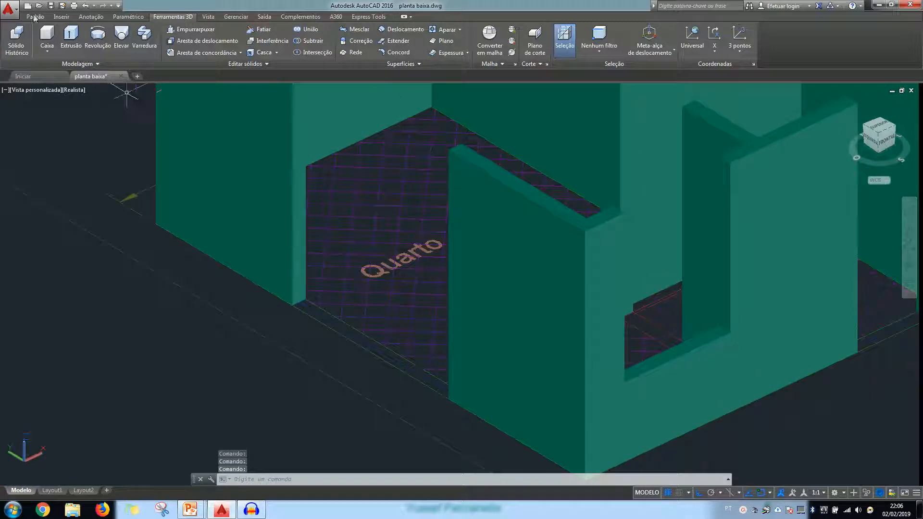
{"action": "left_click", "coordinate": [46, 36]}
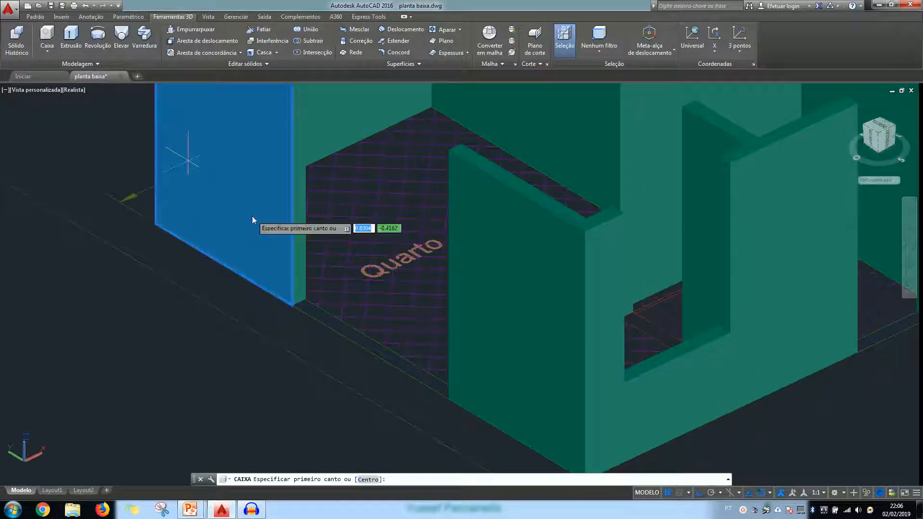
{"action": "left_click", "coordinate": [452, 405]}
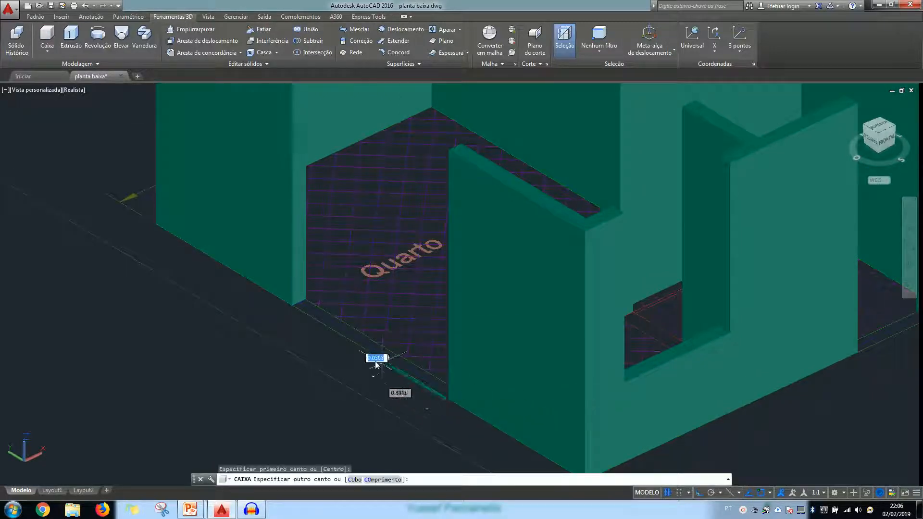
{"action": "left_click", "coordinate": [309, 303]}
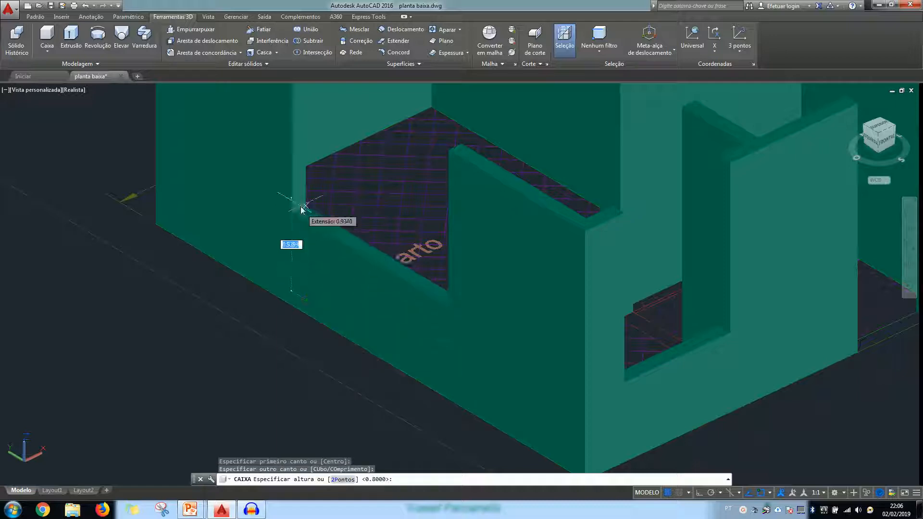
{"action": "key", "text": "Return"}
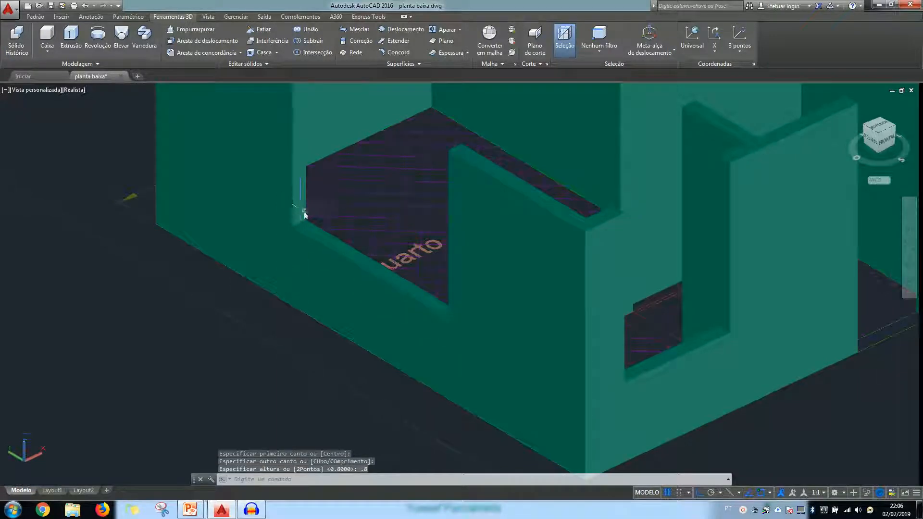
Create a solid box 0.8 high across the window opening behind the sofa in the long wall beside the 9.350 dimension
{"action": "scroll", "coordinate": [303, 207], "scroll_direction": "down", "scroll_amount": 4}
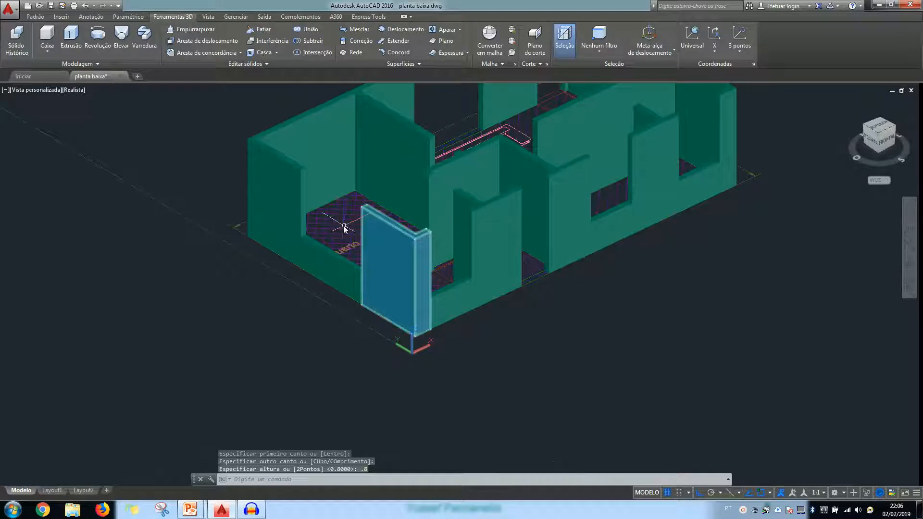
{"action": "middle_click_drag", "start_coordinate": [347, 228], "coordinate": [353, 279]}
{"action": "middle_click_drag", "start_coordinate": [346, 192], "coordinate": [527, 205], "text": "shift"}
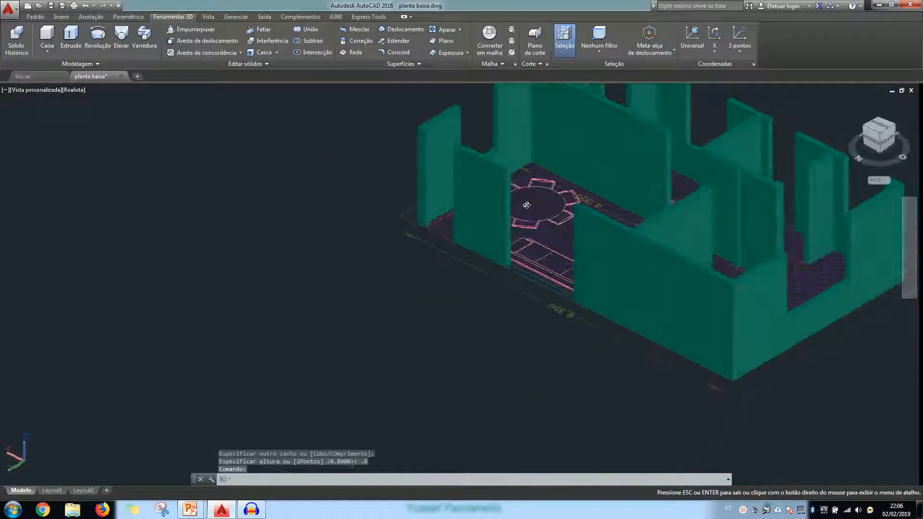
{"action": "middle_click_drag", "start_coordinate": [620, 222], "coordinate": [528, 272]}
{"action": "scroll", "coordinate": [461, 318], "scroll_direction": "up", "scroll_amount": 3}
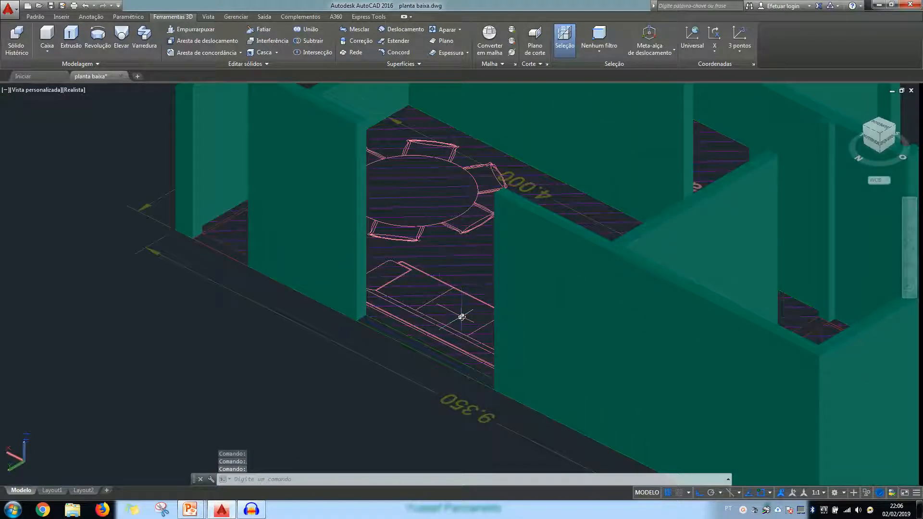
{"action": "left_click", "coordinate": [51, 39]}
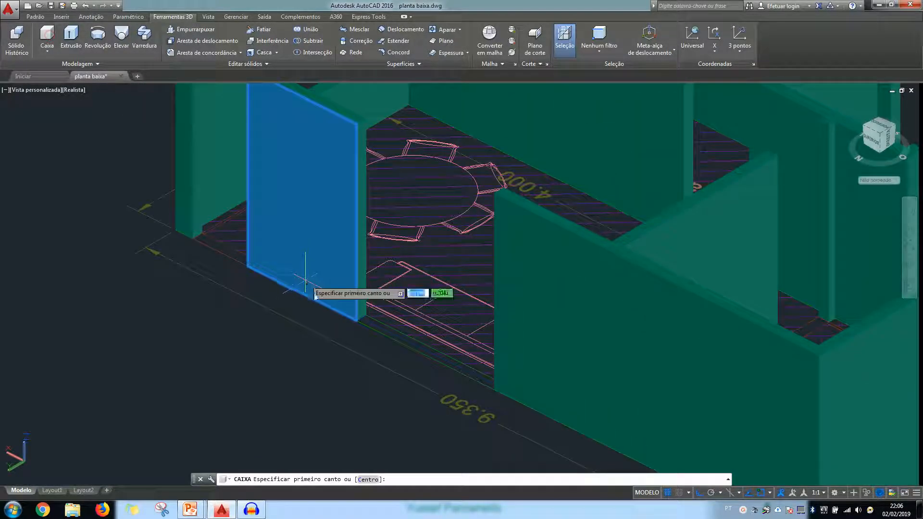
{"action": "left_click", "coordinate": [376, 317]}
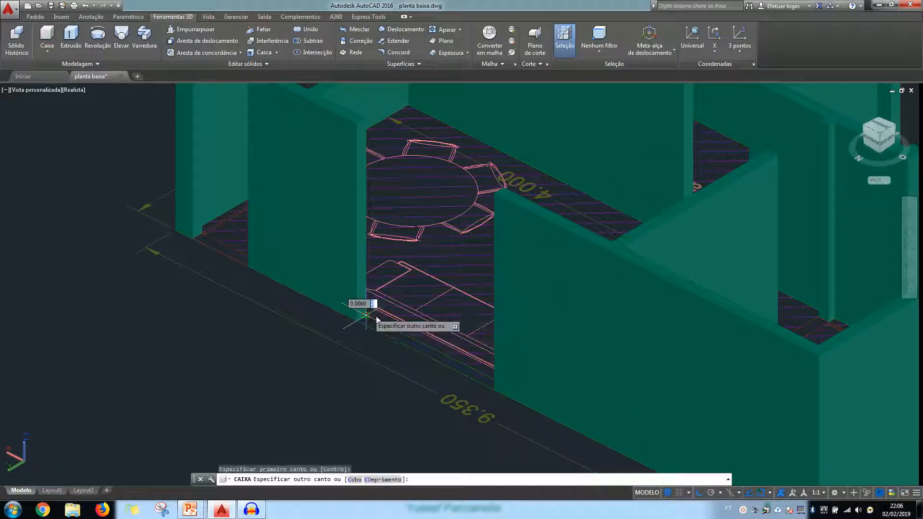
{"action": "left_click", "coordinate": [493, 393]}
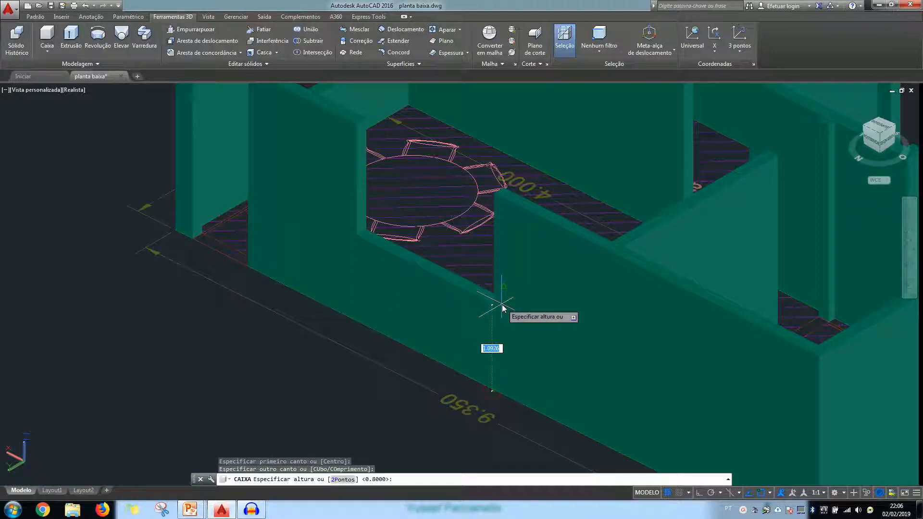
{"action": "type", "text": ".8"}
{"action": "key", "text": "Return"}
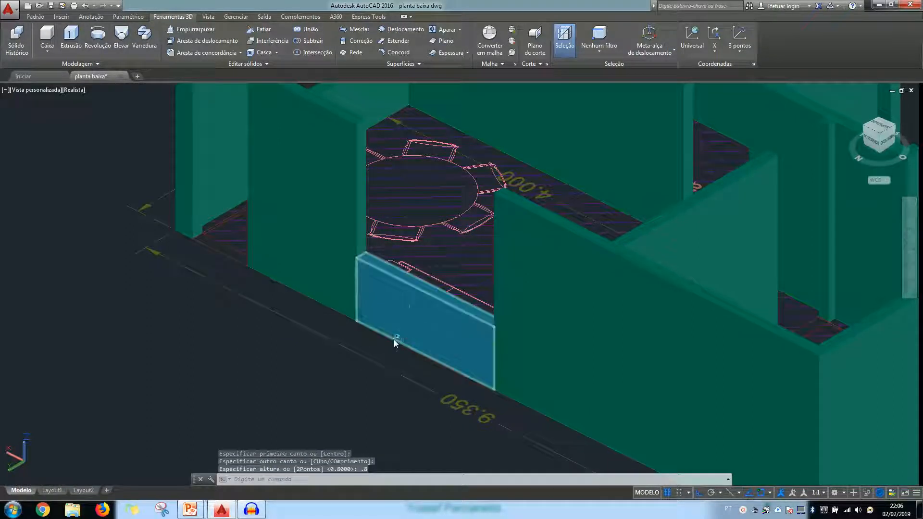
Create a solid box 1.6 high across the narrow opening between the Quarto and Cozinha windows in the front wall
{"action": "scroll", "coordinate": [393, 339], "scroll_direction": "down", "scroll_amount": 3}
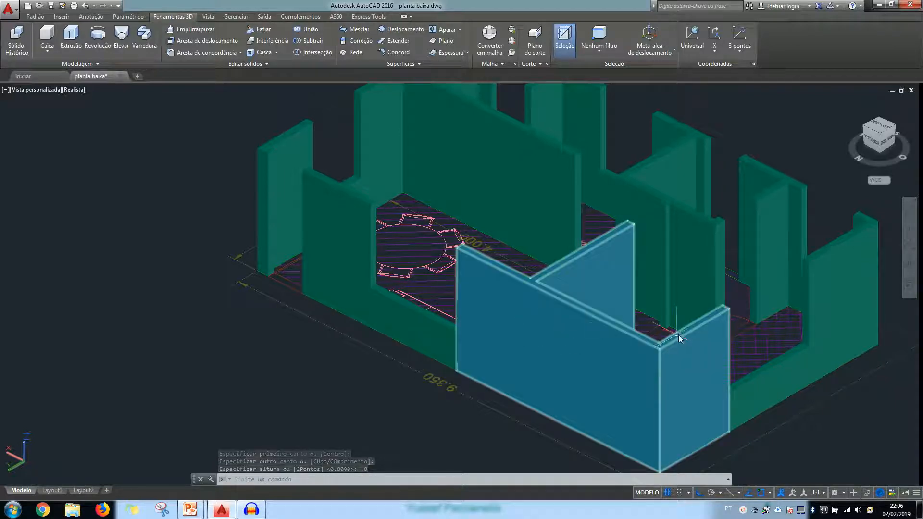
{"action": "middle_click_drag", "start_coordinate": [676, 336], "coordinate": [473, 327], "text": "shift"}
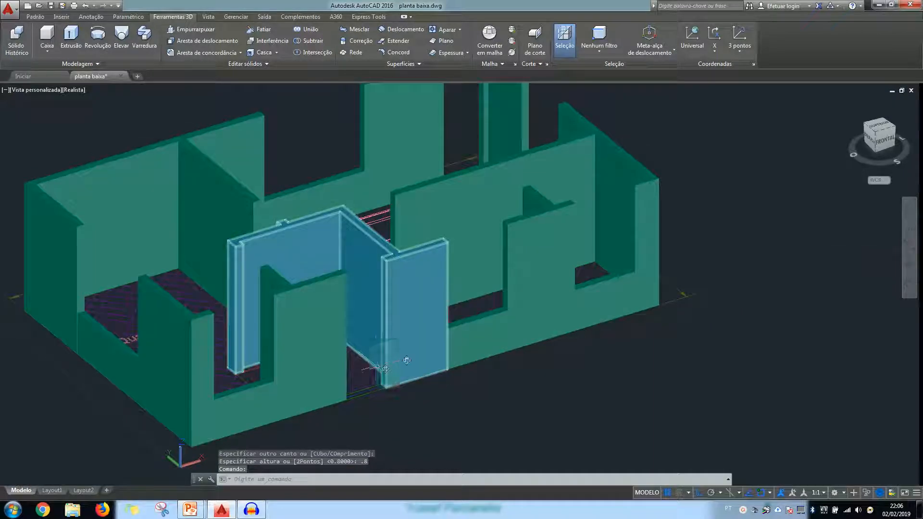
{"action": "scroll", "coordinate": [526, 329], "scroll_direction": "up", "scroll_amount": 4}
{"action": "scroll", "coordinate": [526, 328], "scroll_direction": "up", "scroll_amount": 2}
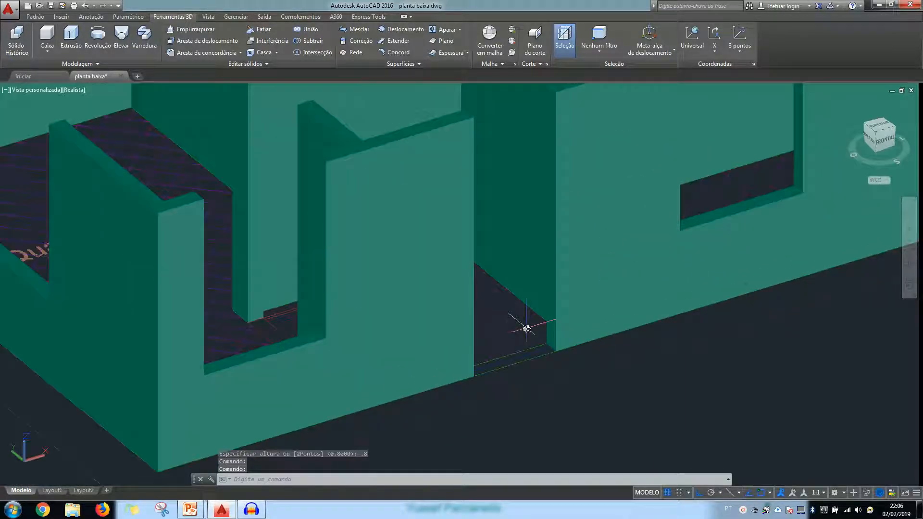
{"action": "middle_click_drag", "start_coordinate": [526, 327], "coordinate": [498, 354]}
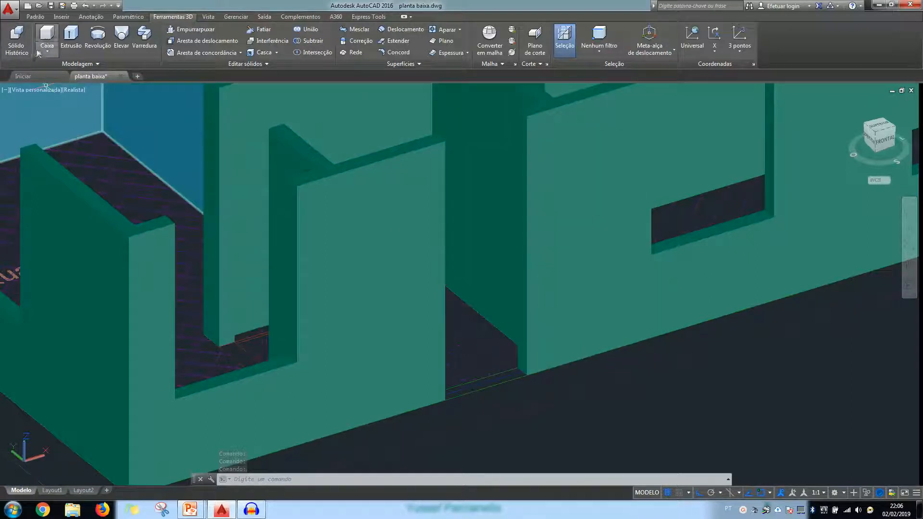
{"action": "left_click", "coordinate": [47, 35]}
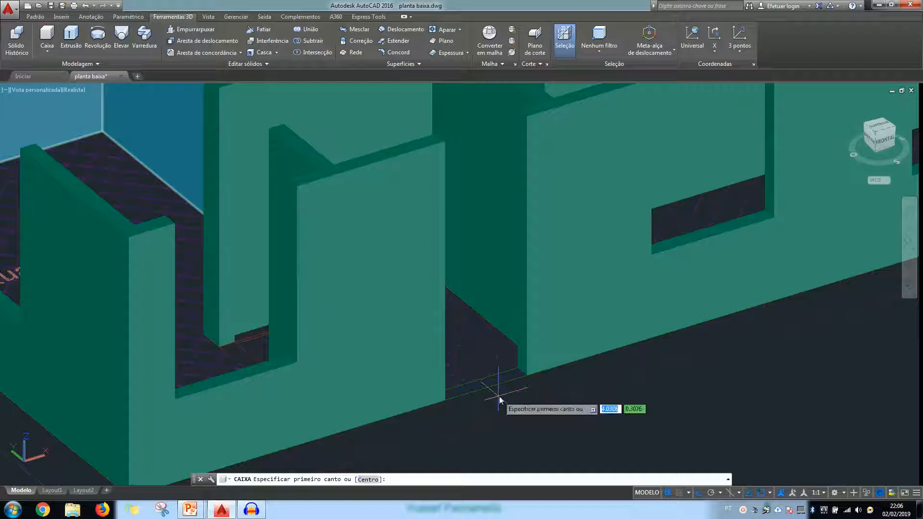
{"action": "left_click", "coordinate": [522, 369]}
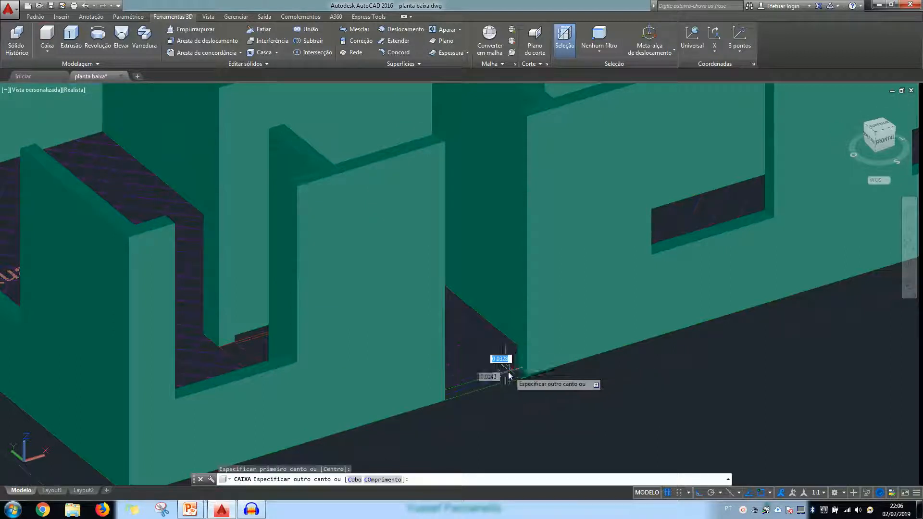
{"action": "left_click", "coordinate": [446, 402]}
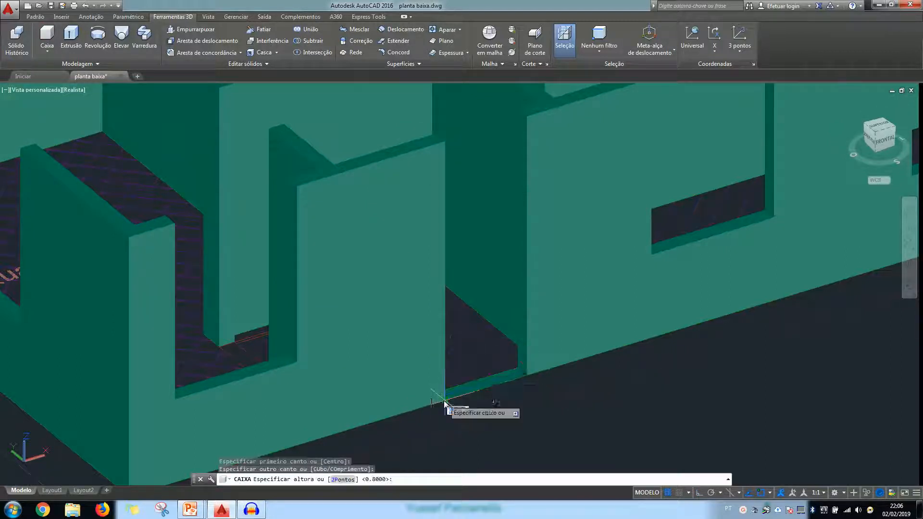
{"action": "type", "text": "1"}
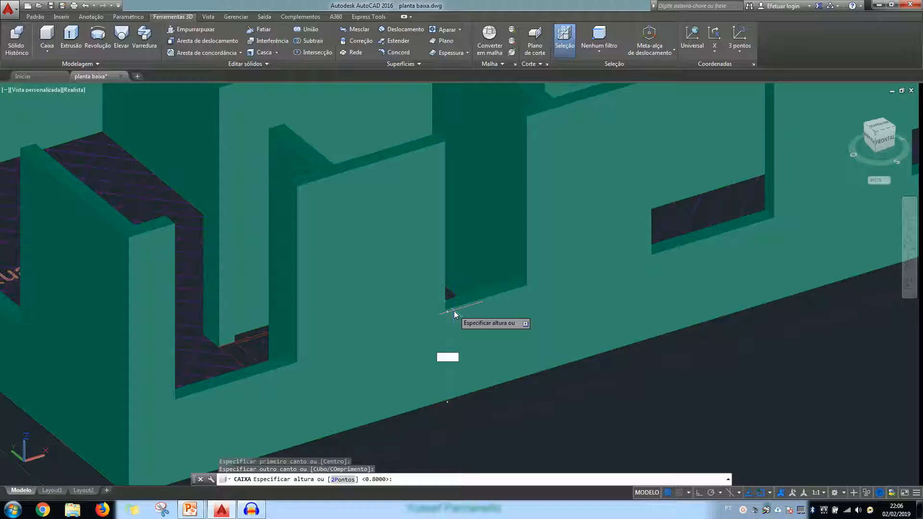
{"action": "type", "text": ".6"}
{"action": "key", "text": "Return"}
{"action": "scroll", "coordinate": [480, 330], "scroll_direction": "down", "scroll_amount": 5}
{"action": "scroll", "coordinate": [485, 336], "scroll_direction": "up", "scroll_amount": 3}
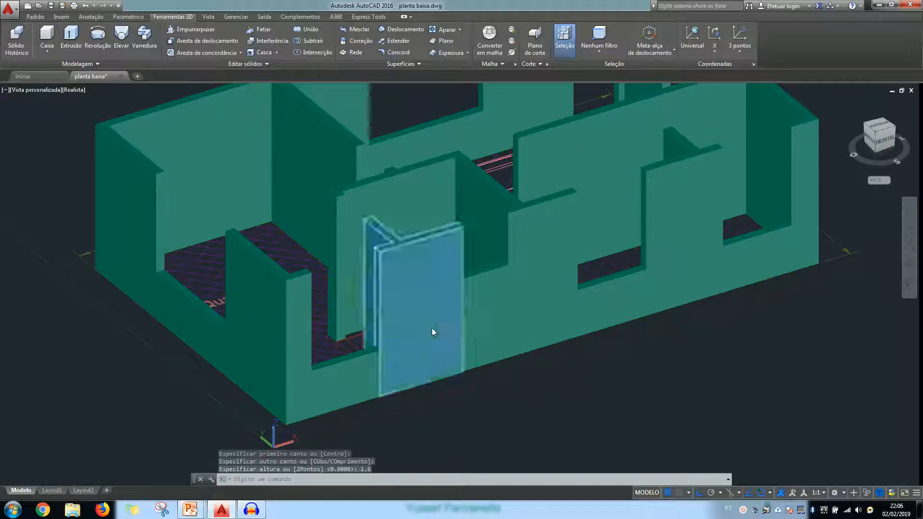
{"action": "scroll", "coordinate": [379, 356], "scroll_direction": "up", "scroll_amount": 2}
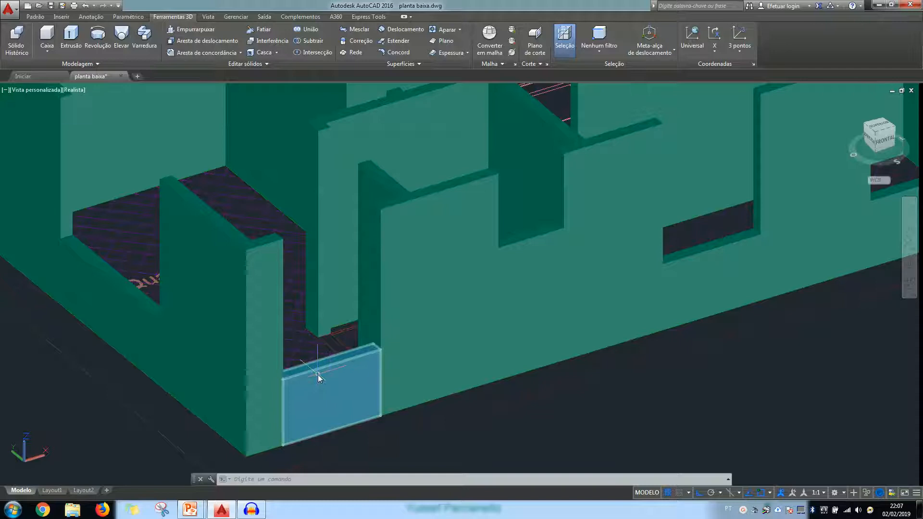
{"action": "left_click", "coordinate": [46, 36]}
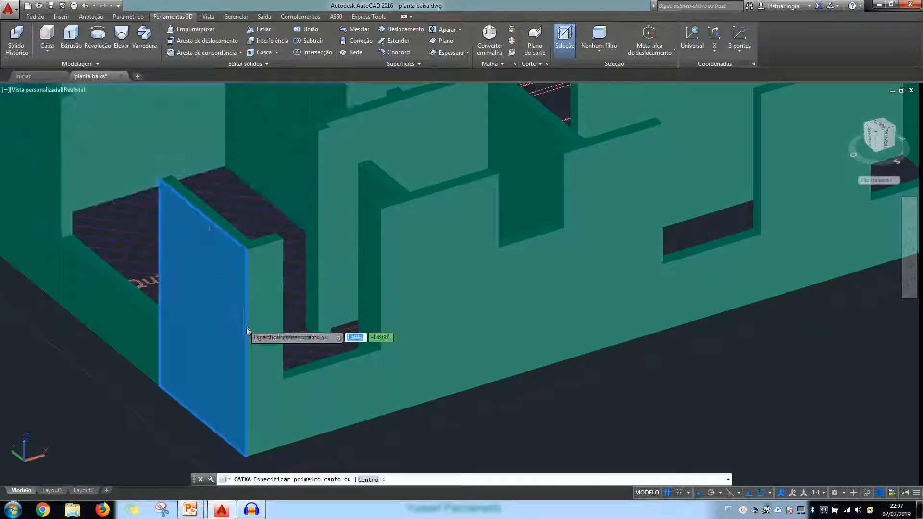
{"action": "scroll", "coordinate": [246, 328], "scroll_direction": "up", "scroll_amount": 1}
{"action": "left_click", "coordinate": [424, 352]}
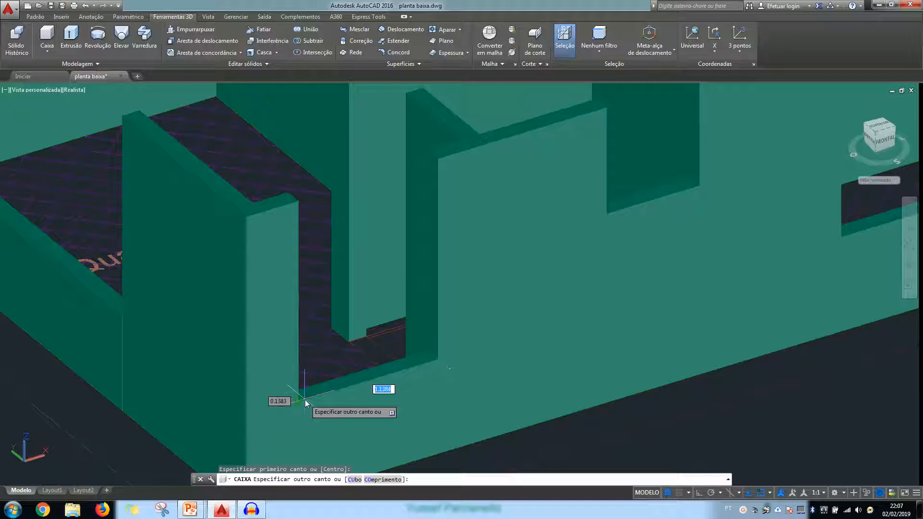
{"action": "key", "text": "Escape"}
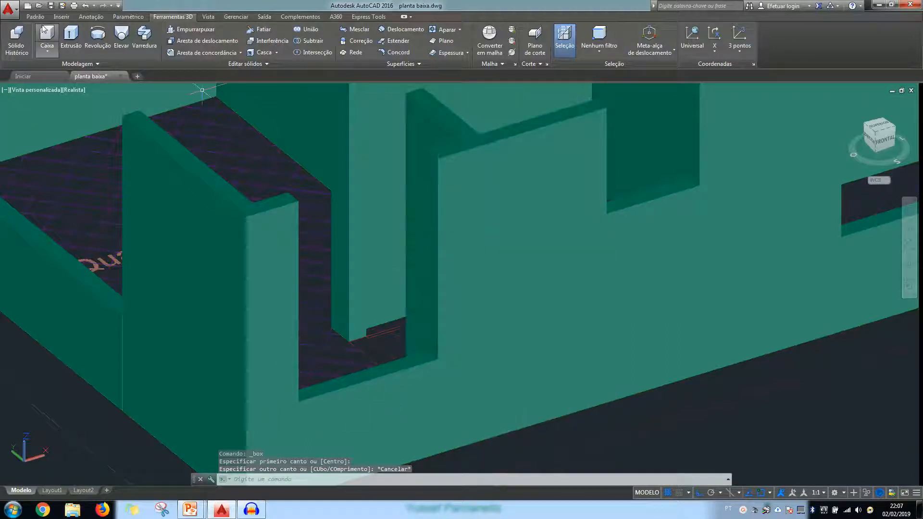
Create a new layer named janelas_3d and assign it colour 130
{"action": "left_click", "coordinate": [35, 17]}
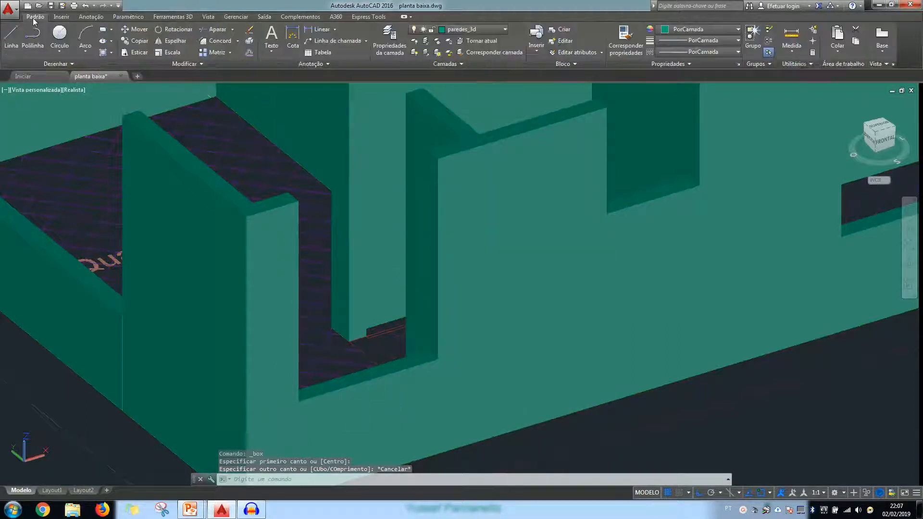
{"action": "left_click", "coordinate": [389, 41]}
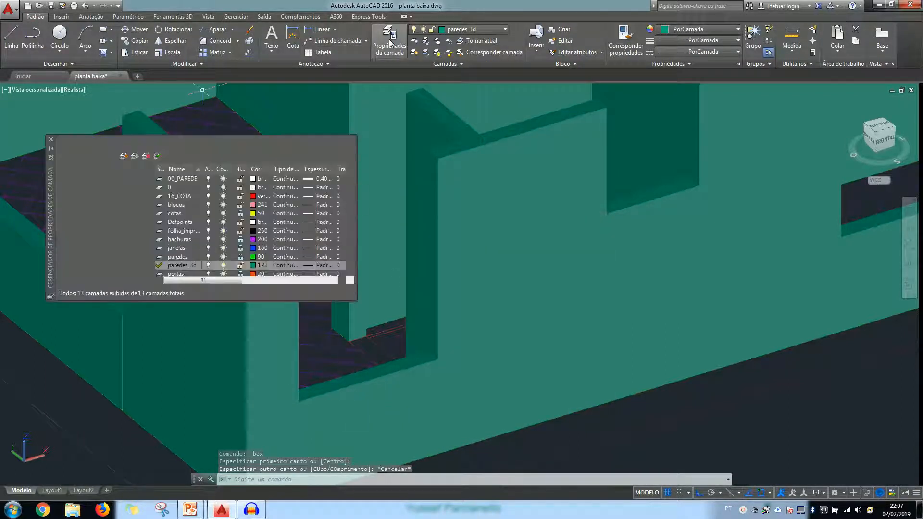
{"action": "left_click", "coordinate": [124, 156]}
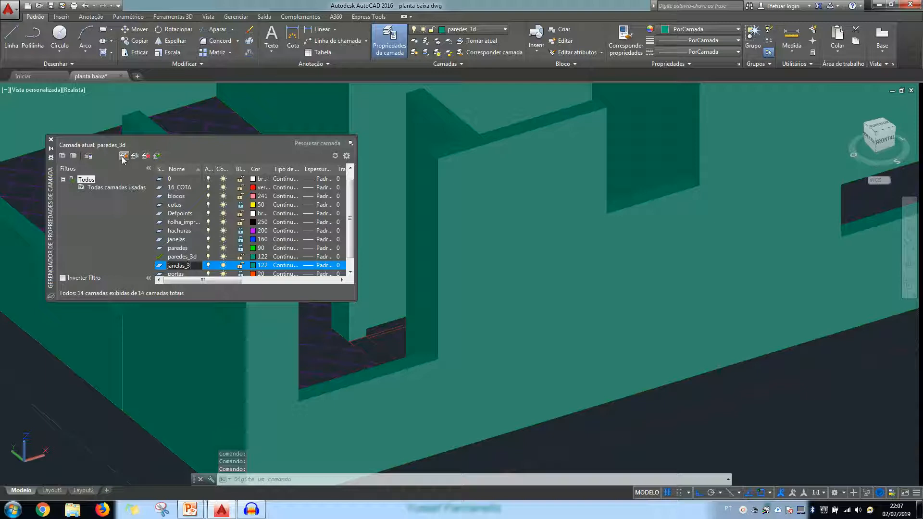
{"action": "left_click", "coordinate": [254, 266]}
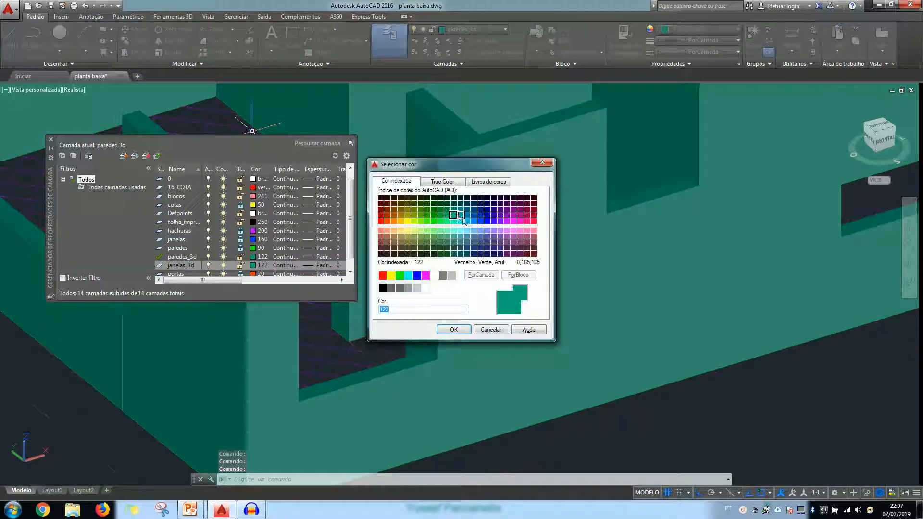
{"action": "left_click", "coordinate": [453, 330]}
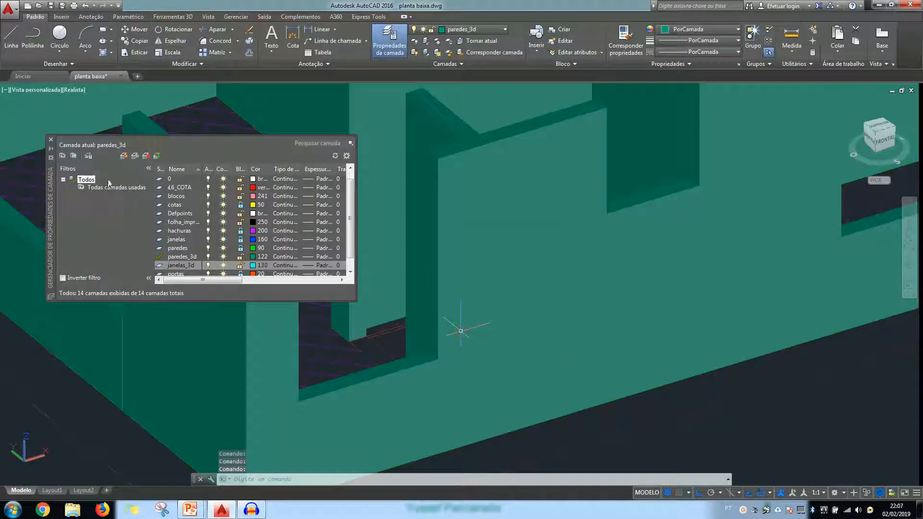
{"action": "left_click", "coordinate": [51, 141]}
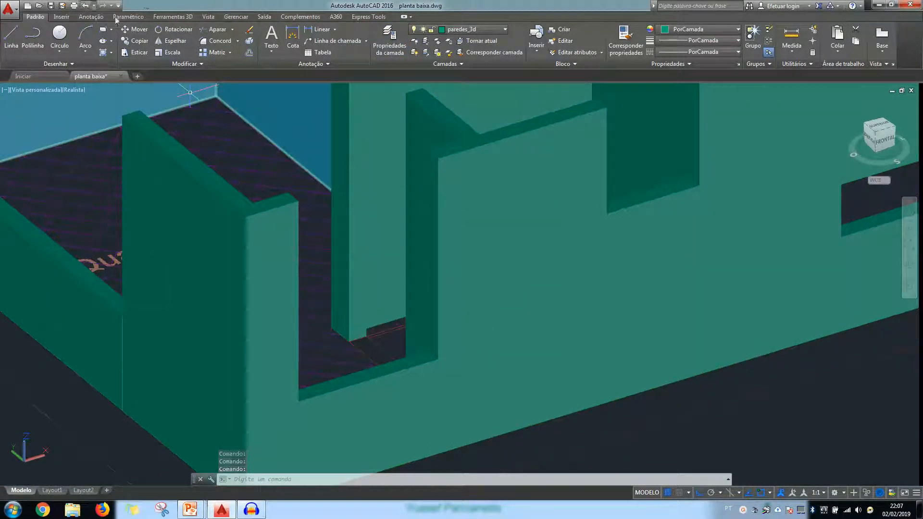
{"action": "left_click", "coordinate": [171, 18]}
{"action": "left_click", "coordinate": [47, 36]}
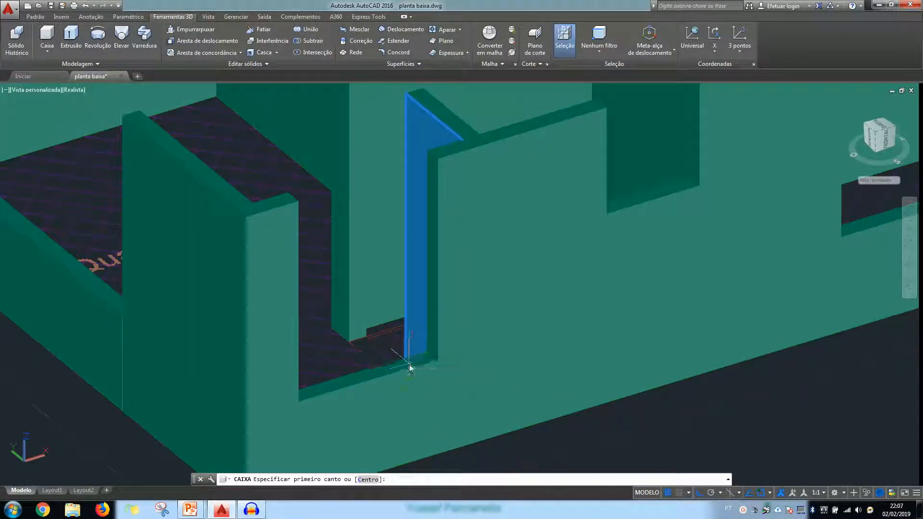
{"action": "middle_click_drag", "start_coordinate": [414, 350], "coordinate": [496, 322]}
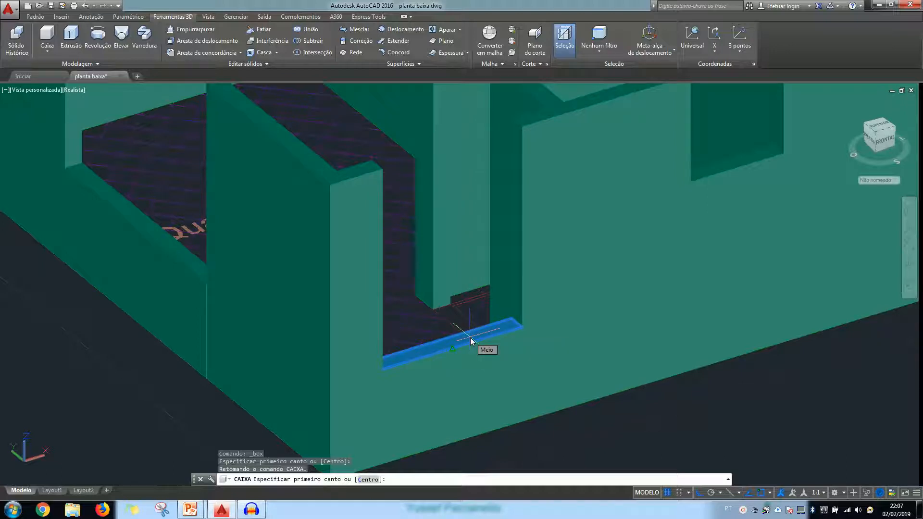
{"action": "left_click", "coordinate": [513, 324]}
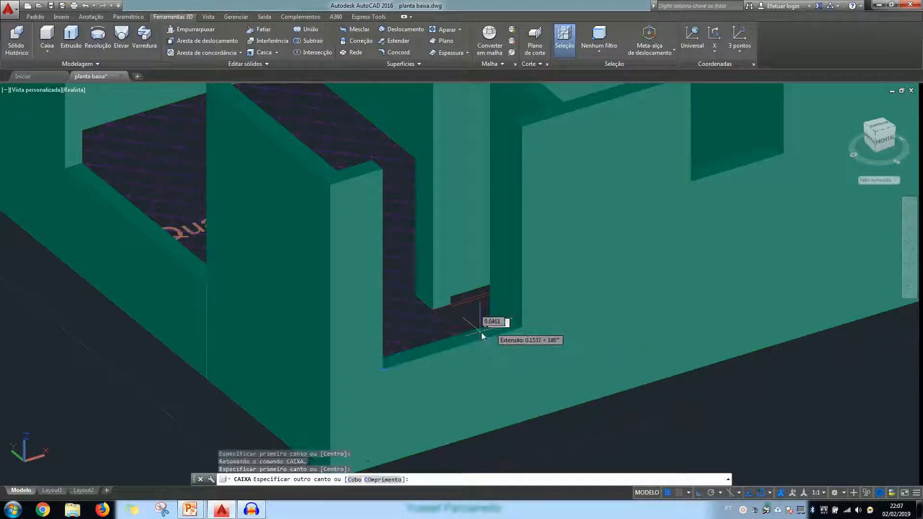
{"action": "left_click", "coordinate": [390, 372]}
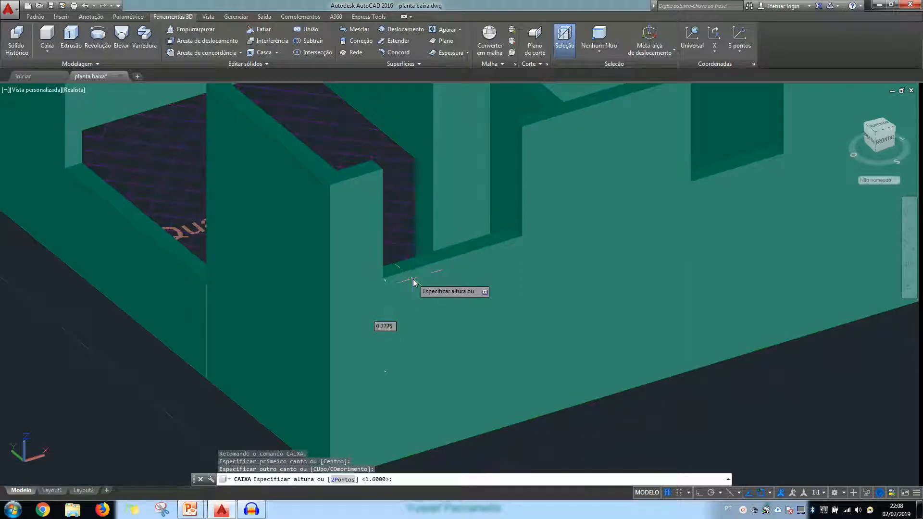
{"action": "key", "text": "Escape"}
Make janelas_3d the current layer
{"action": "left_click", "coordinate": [36, 20]}
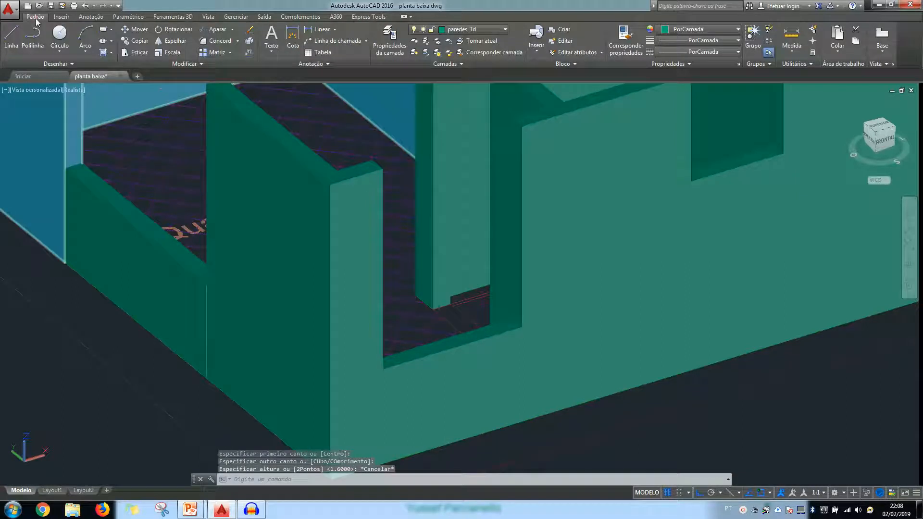
{"action": "left_click", "coordinate": [491, 31]}
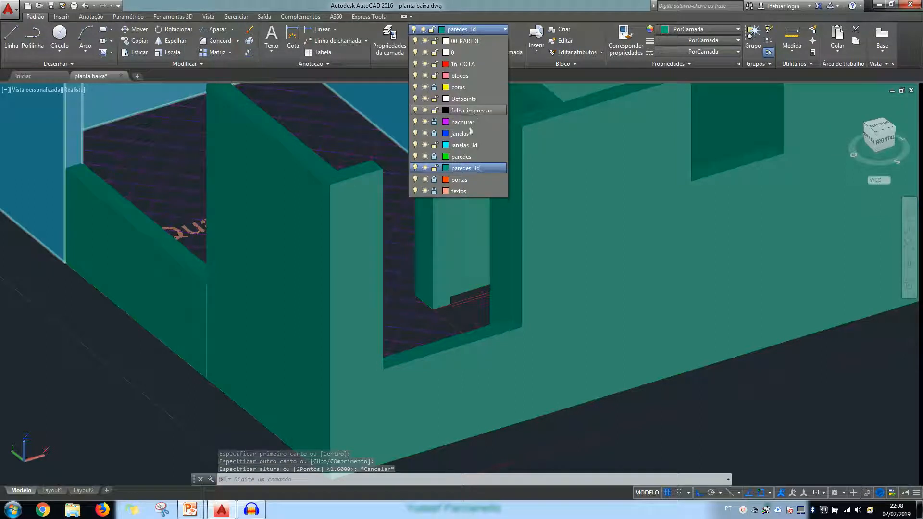
{"action": "left_click", "coordinate": [464, 145]}
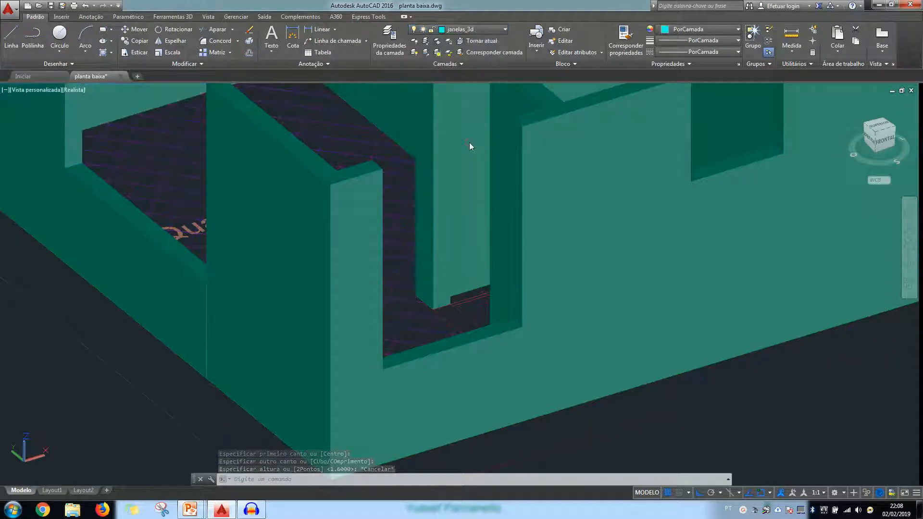
Create a solid box 1.2 high on top of the sill in the Quarto's window opening in the front wall
{"action": "left_click", "coordinate": [174, 17]}
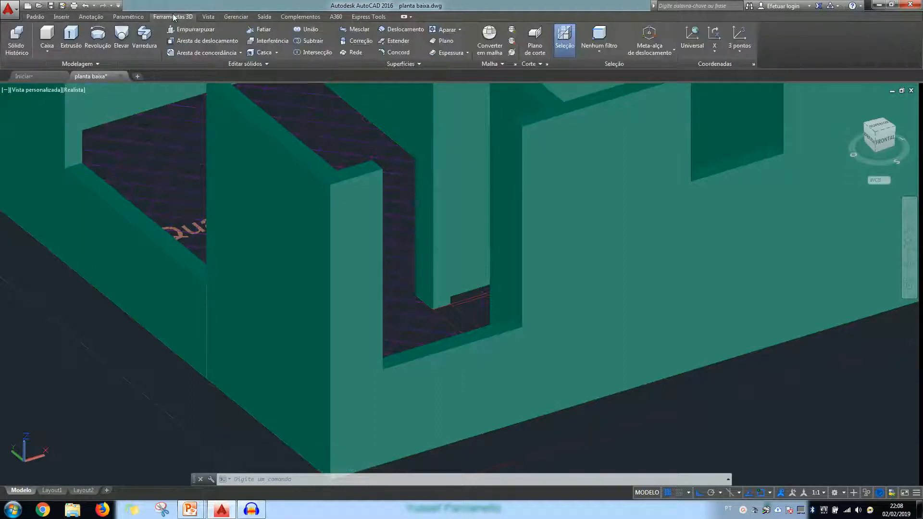
{"action": "left_click", "coordinate": [47, 36]}
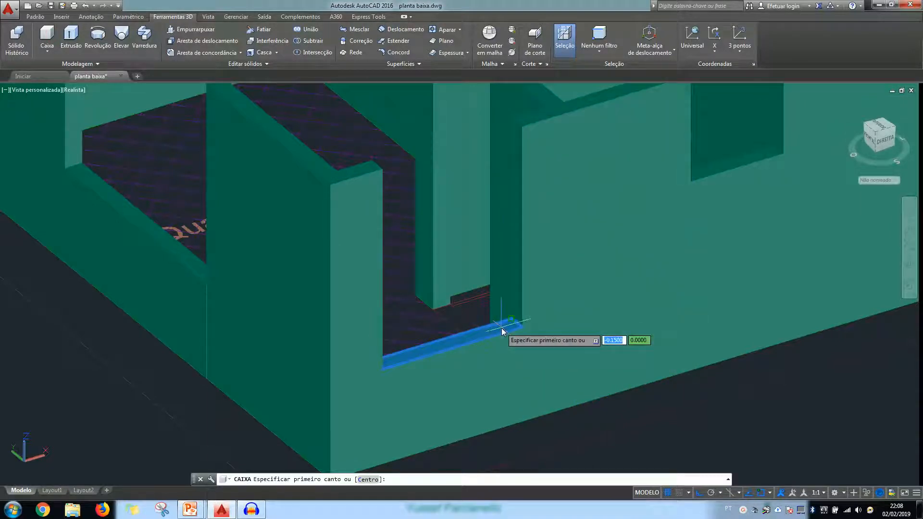
{"action": "left_click", "coordinate": [518, 323]}
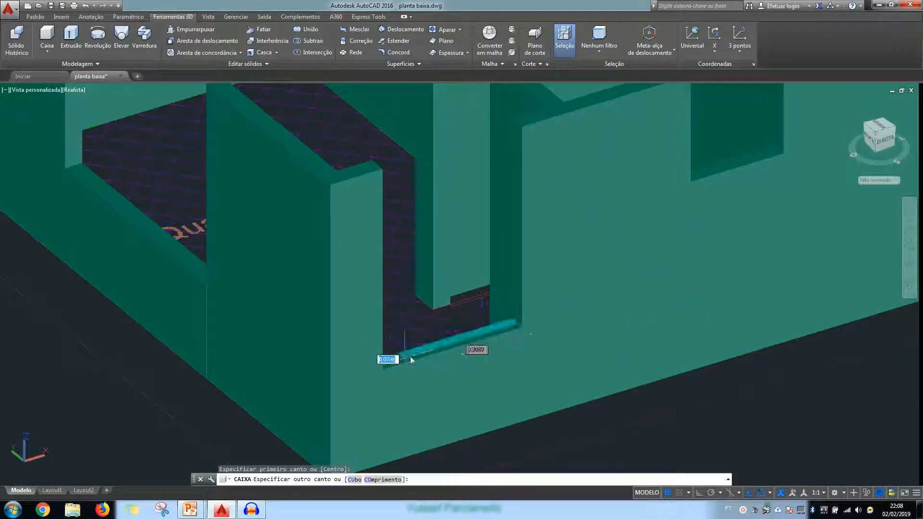
{"action": "left_click", "coordinate": [383, 371]}
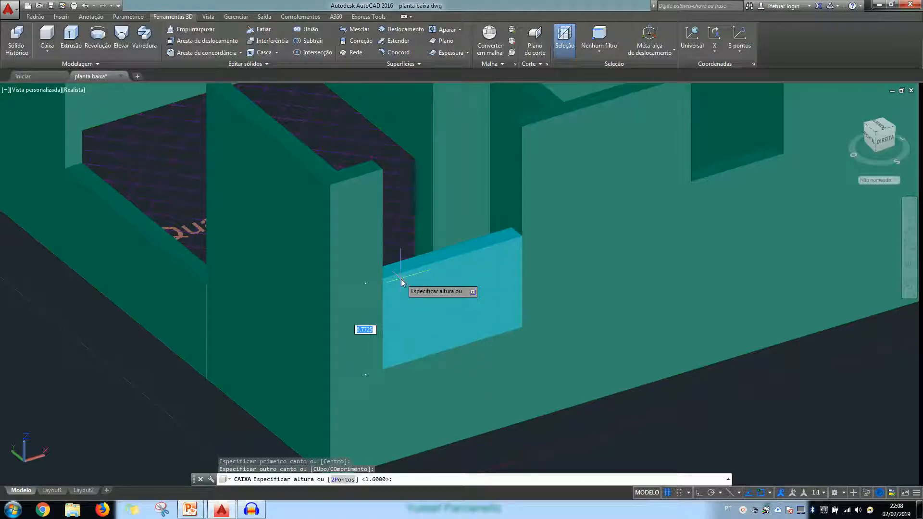
{"action": "type", "text": "1.2"}
{"action": "key", "text": "Return"}
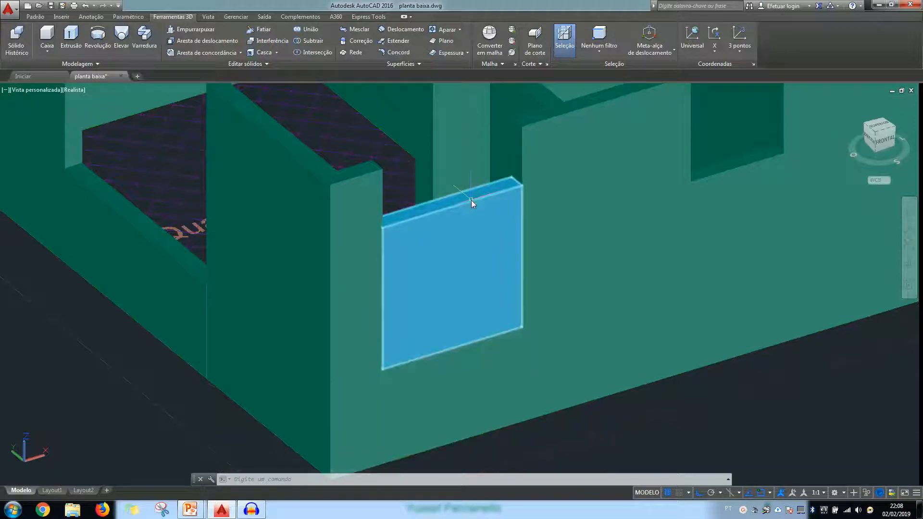
Try to change the height of the Quarto's window box by stretching its top face
{"action": "left_click", "coordinate": [469, 235]}
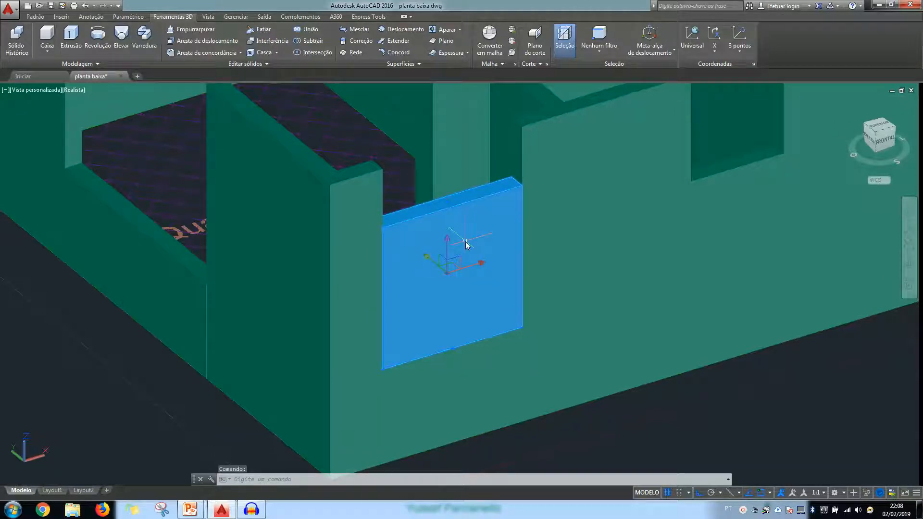
{"action": "middle_click_drag", "start_coordinate": [478, 258], "coordinate": [500, 278], "text": "shift"}
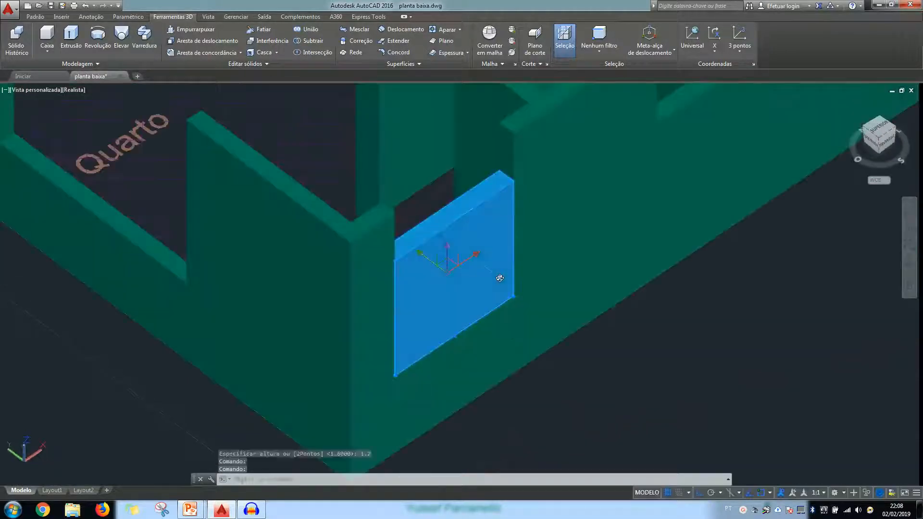
{"action": "scroll", "coordinate": [437, 273], "scroll_direction": "up", "scroll_amount": 2}
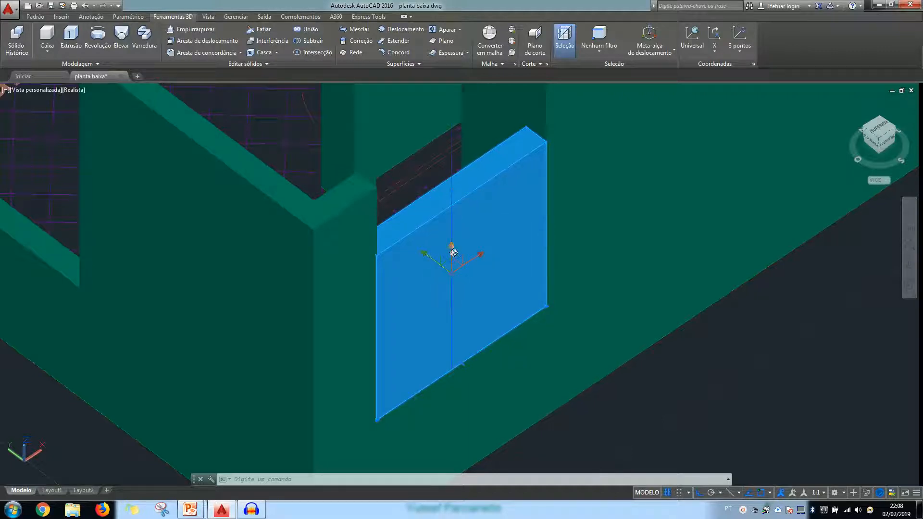
{"action": "scroll", "coordinate": [453, 252], "scroll_direction": "up", "scroll_amount": 2}
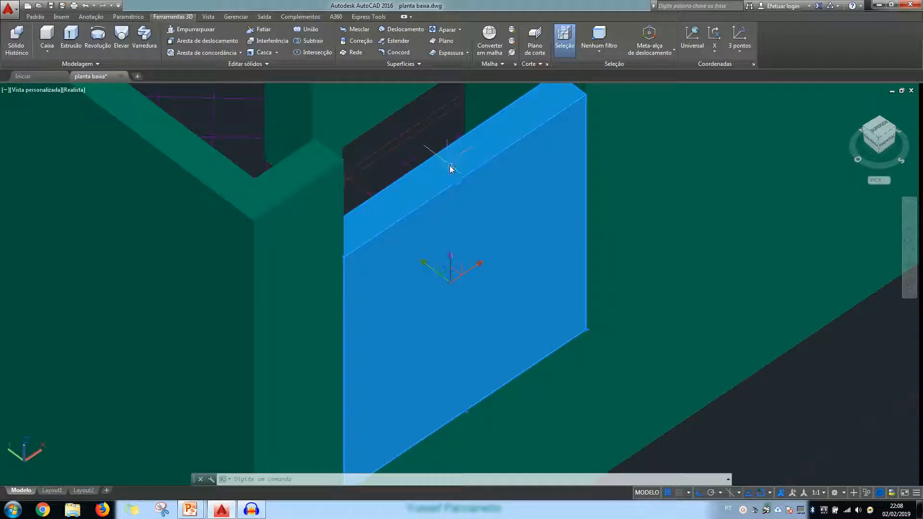
{"action": "scroll", "coordinate": [447, 182], "scroll_direction": "down", "scroll_amount": 2}
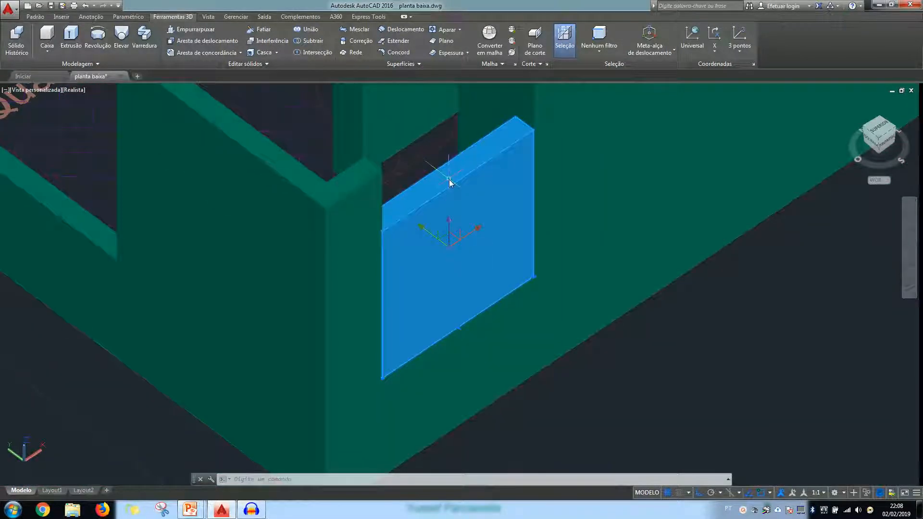
{"action": "scroll", "coordinate": [449, 182], "scroll_direction": "up", "scroll_amount": 2}
{"action": "left_click", "coordinate": [448, 173]}
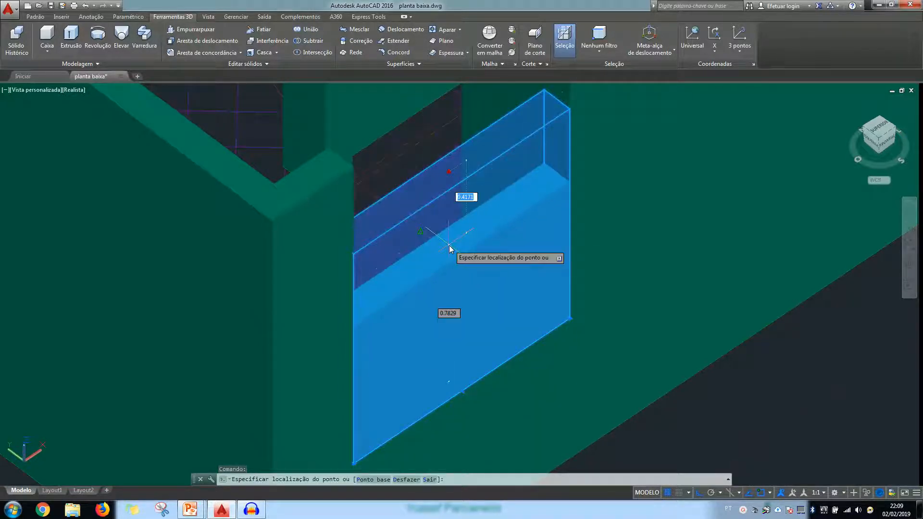
{"action": "key", "text": "Escape"}
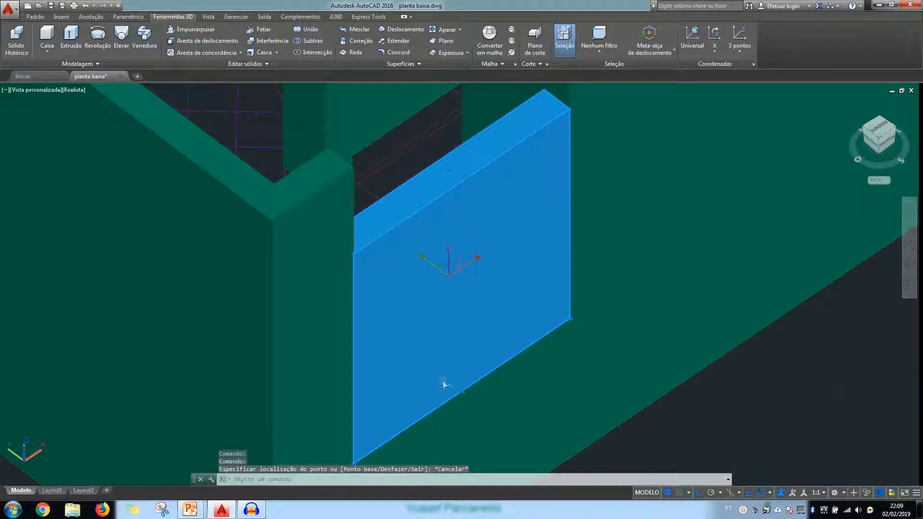
Thin the Quarto's window box in the front wall by moving its outer face 0.12 inward
{"action": "scroll", "coordinate": [458, 415], "scroll_direction": "up", "scroll_amount": 5}
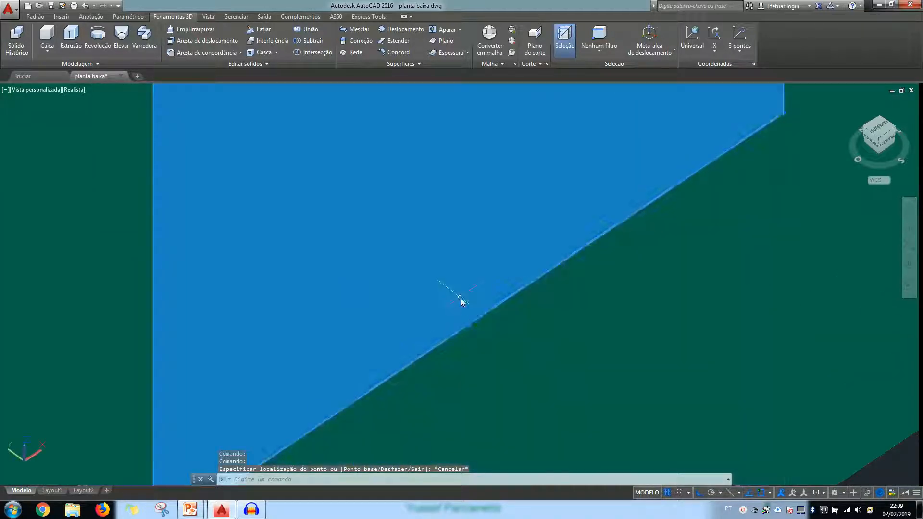
{"action": "scroll", "coordinate": [461, 313], "scroll_direction": "down", "scroll_amount": 3}
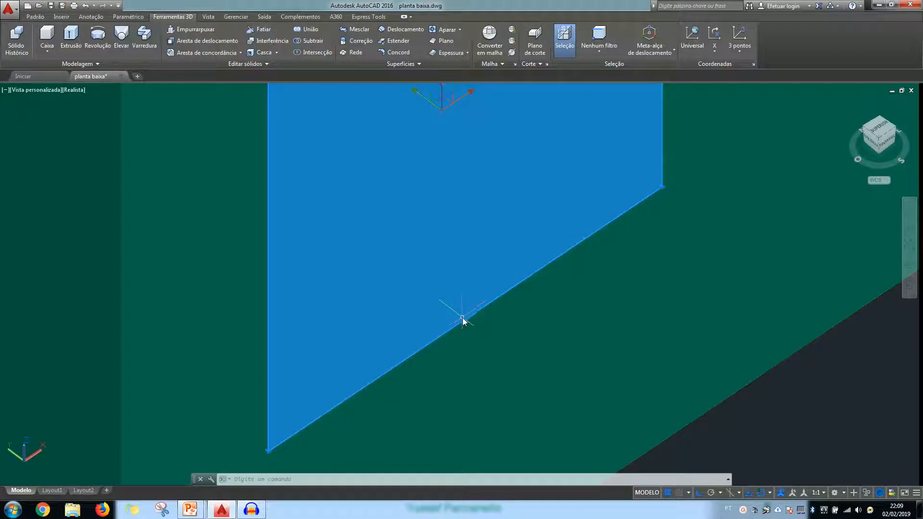
{"action": "left_click", "coordinate": [464, 321]}
{"action": "scroll", "coordinate": [487, 330], "scroll_direction": "down", "scroll_amount": 5}
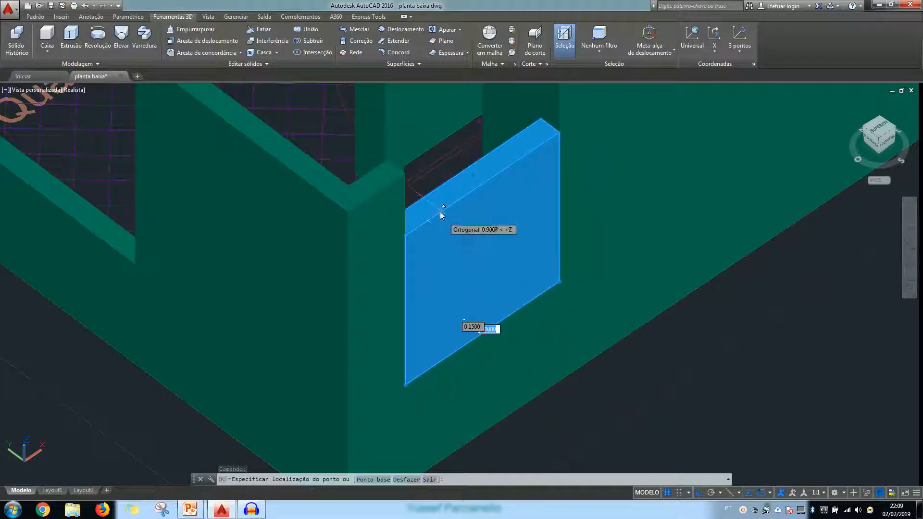
{"action": "scroll", "coordinate": [428, 202], "scroll_direction": "up", "scroll_amount": 2}
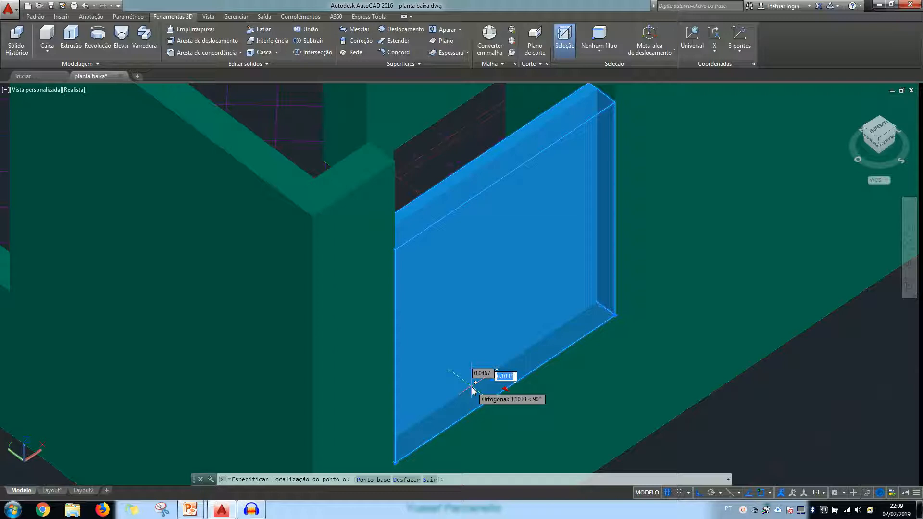
{"action": "key", "text": "BackSpace"}
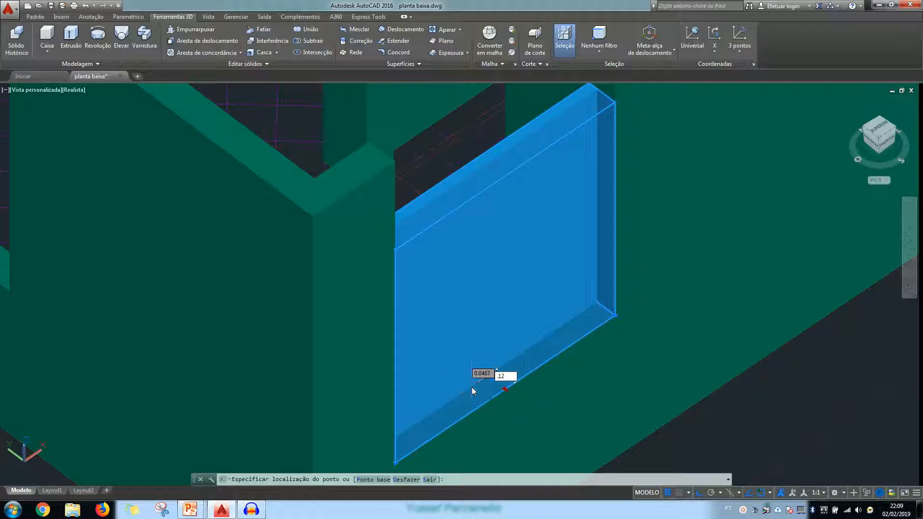
{"action": "key", "text": "Return"}
{"action": "scroll", "coordinate": [466, 352], "scroll_direction": "up", "scroll_amount": 4}
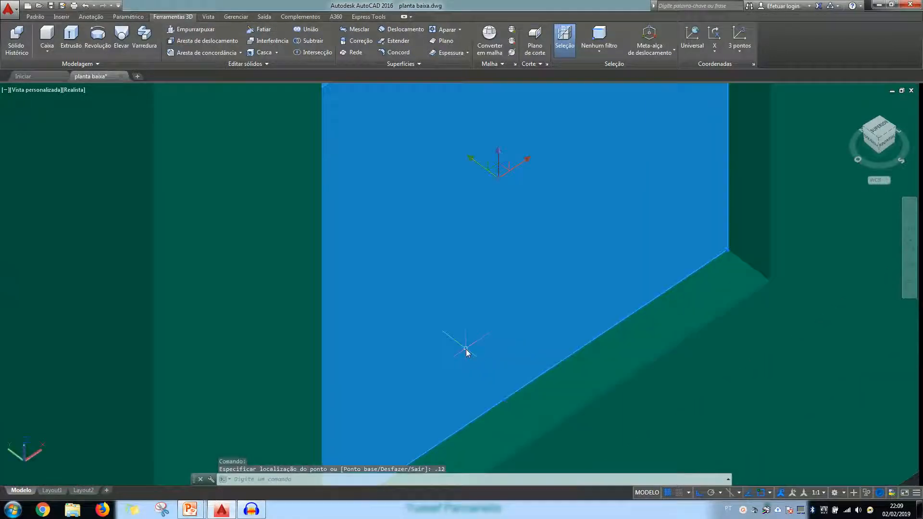
{"action": "scroll", "coordinate": [466, 350], "scroll_direction": "down", "scroll_amount": 4}
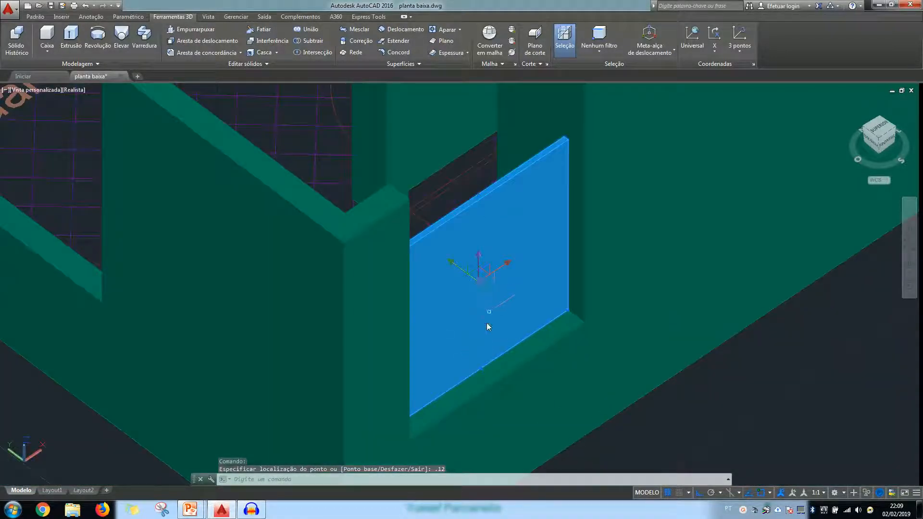
{"action": "scroll", "coordinate": [489, 332], "scroll_direction": "down", "scroll_amount": 5}
{"action": "scroll", "coordinate": [489, 336], "scroll_direction": "up", "scroll_amount": 3}
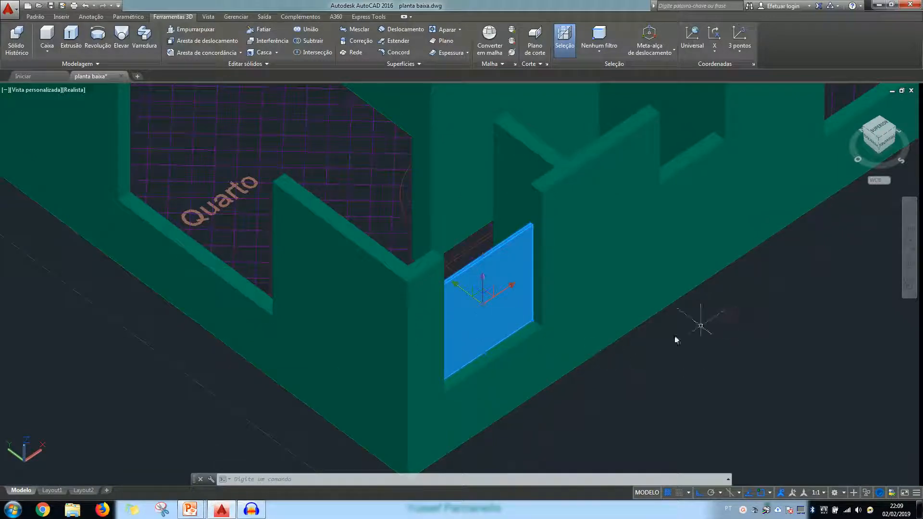
Create a solid box 1.2 high on top of the sill in the Cozinha's window opening in the front wall
{"action": "scroll", "coordinate": [670, 343], "scroll_direction": "down", "scroll_amount": 2}
{"action": "middle_click_drag", "start_coordinate": [699, 316], "coordinate": [341, 464]}
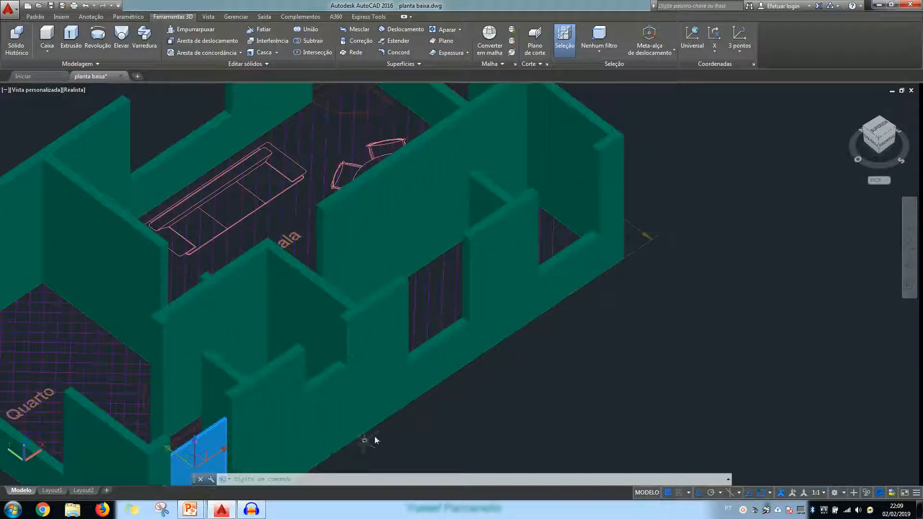
{"action": "scroll", "coordinate": [452, 351], "scroll_direction": "up", "scroll_amount": 4}
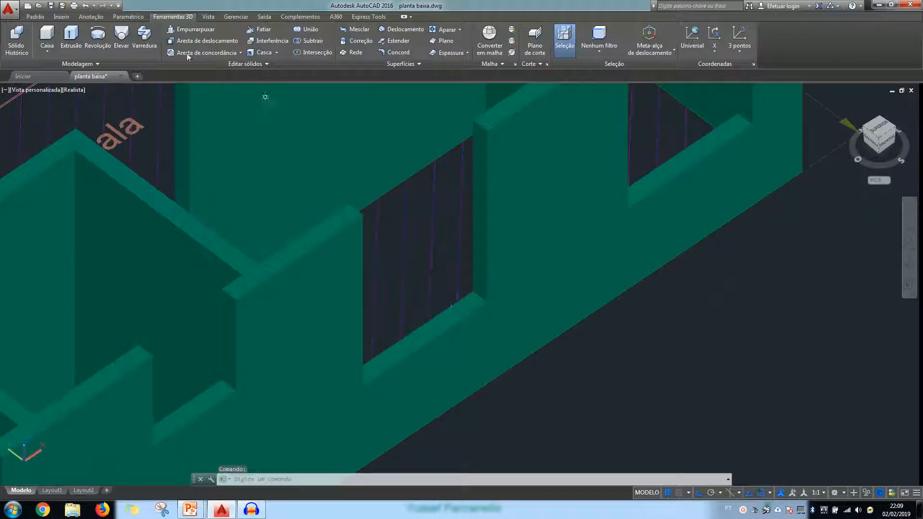
{"action": "left_click", "coordinate": [47, 38]}
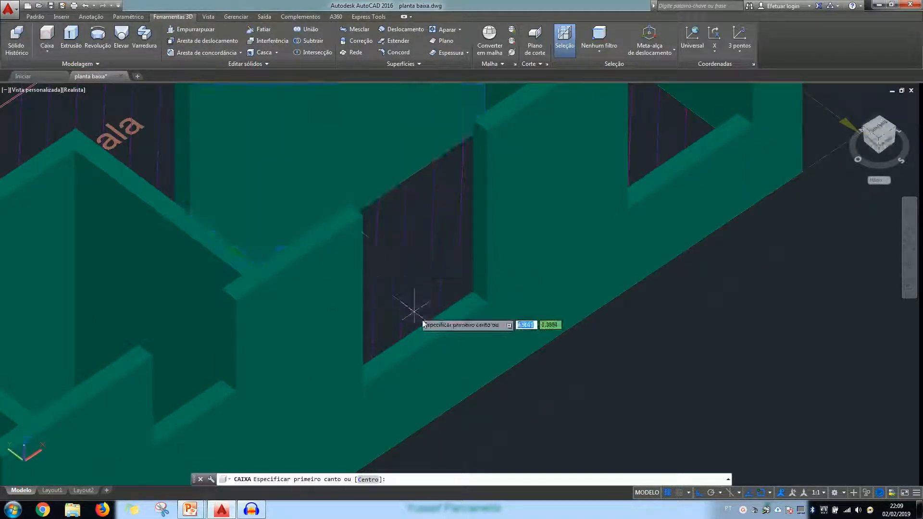
{"action": "left_click", "coordinate": [473, 291]}
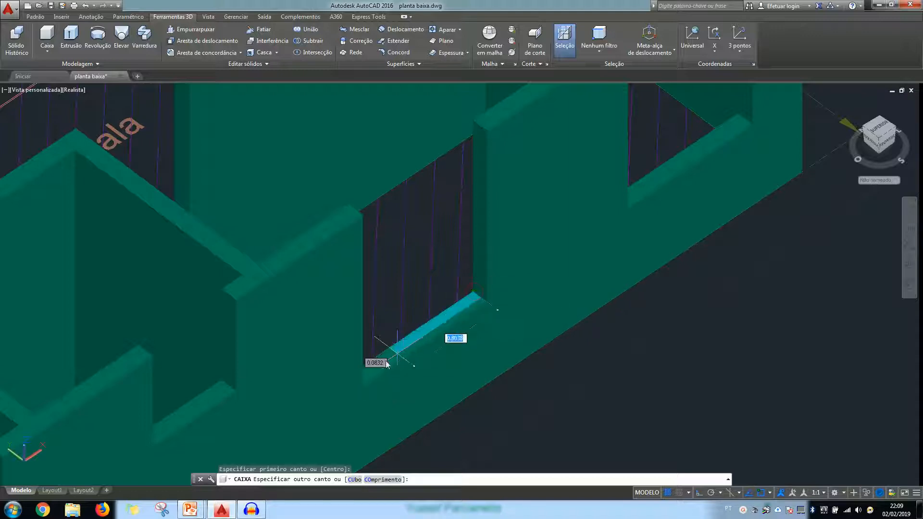
{"action": "left_click", "coordinate": [365, 387]}
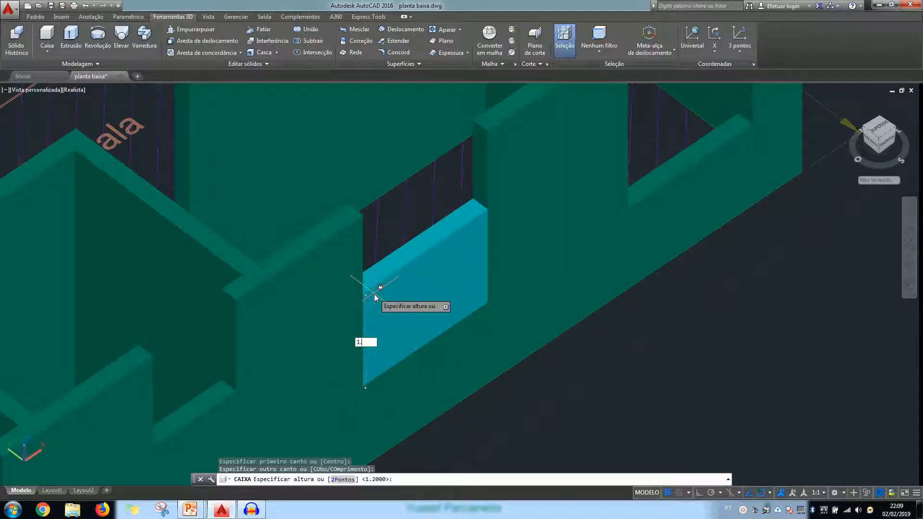
{"action": "type", "text": "1.2"}
{"action": "key", "text": "Return"}
Thin the Cozinha's window box by moving its outer face 0.12 inward
{"action": "left_click", "coordinate": [429, 304]}
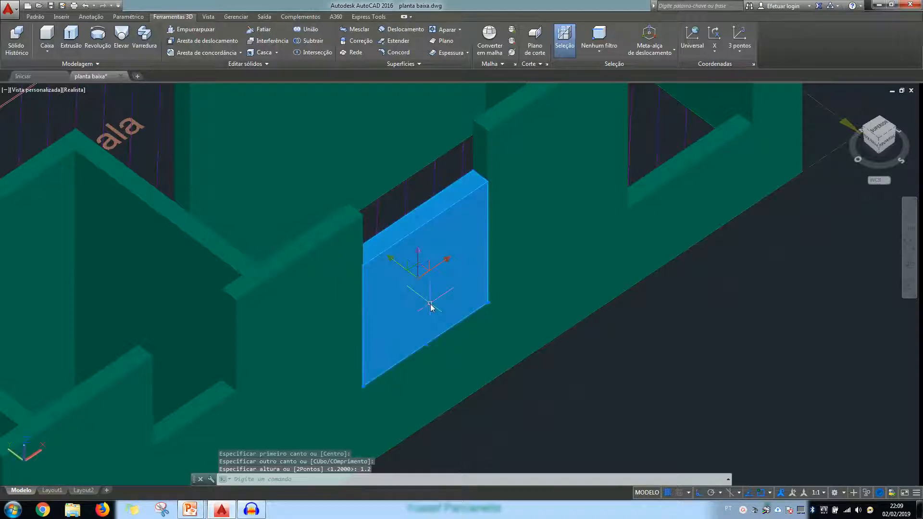
{"action": "scroll", "coordinate": [411, 375], "scroll_direction": "up", "scroll_amount": 3}
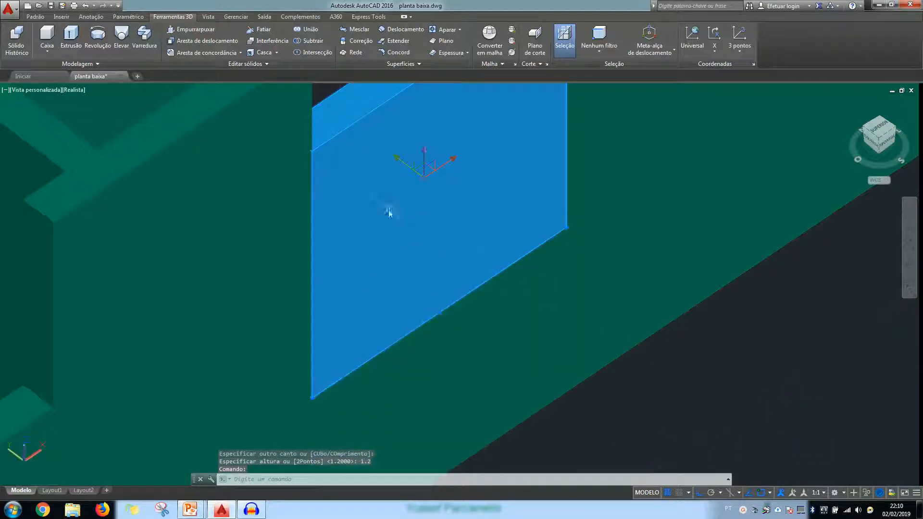
{"action": "left_click", "coordinate": [439, 313]}
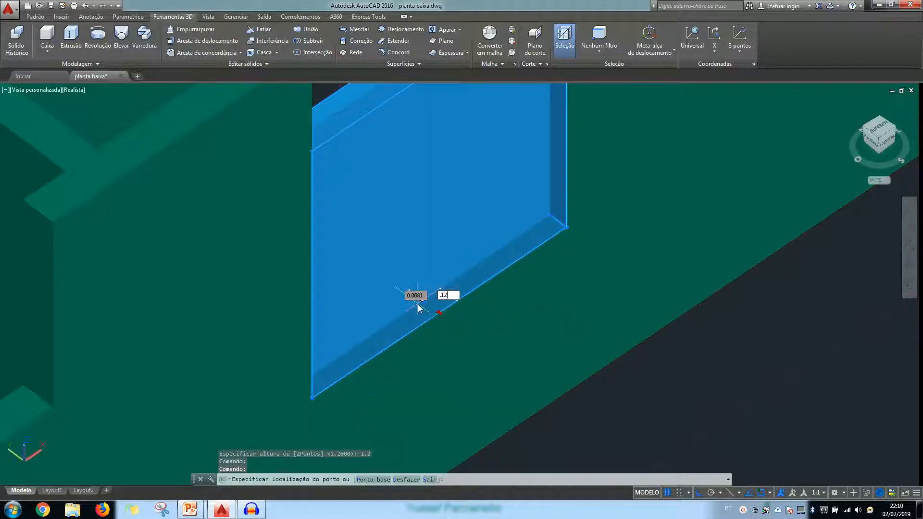
{"action": "type", "text": ".12"}
{"action": "key", "text": "Return"}
{"action": "scroll", "coordinate": [418, 308], "scroll_direction": "down", "scroll_amount": 5}
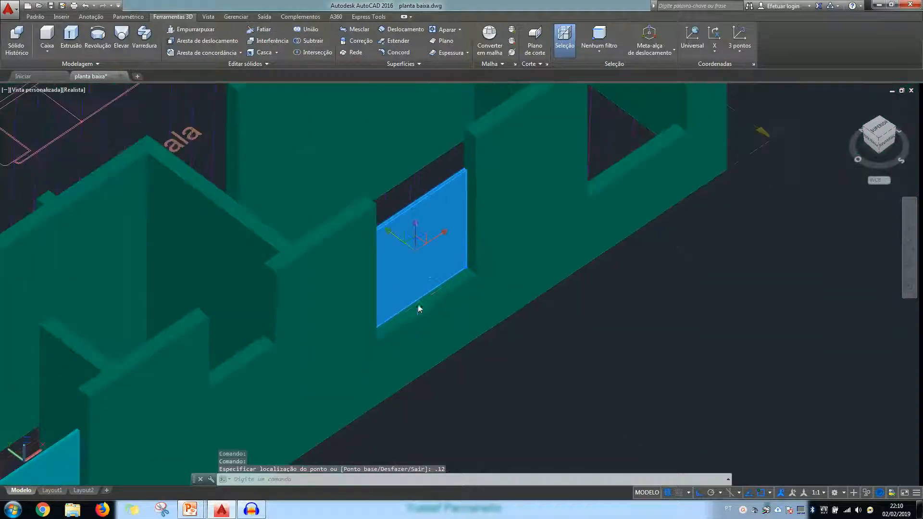
{"action": "scroll", "coordinate": [417, 221], "scroll_direction": "up", "scroll_amount": 2}
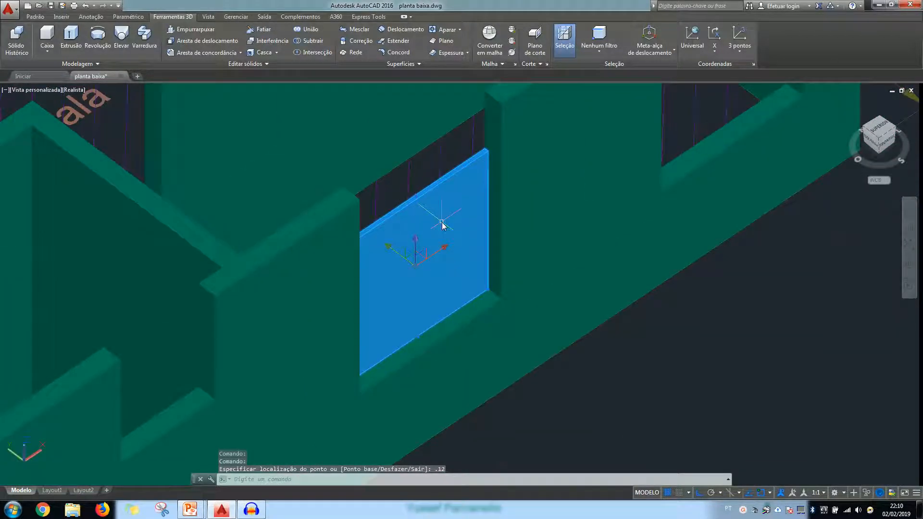
Copy the Cozinha's window panel from its lower inner corner to the matching sill corner of the last window opening in the front wall
{"action": "left_click", "coordinate": [32, 18]}
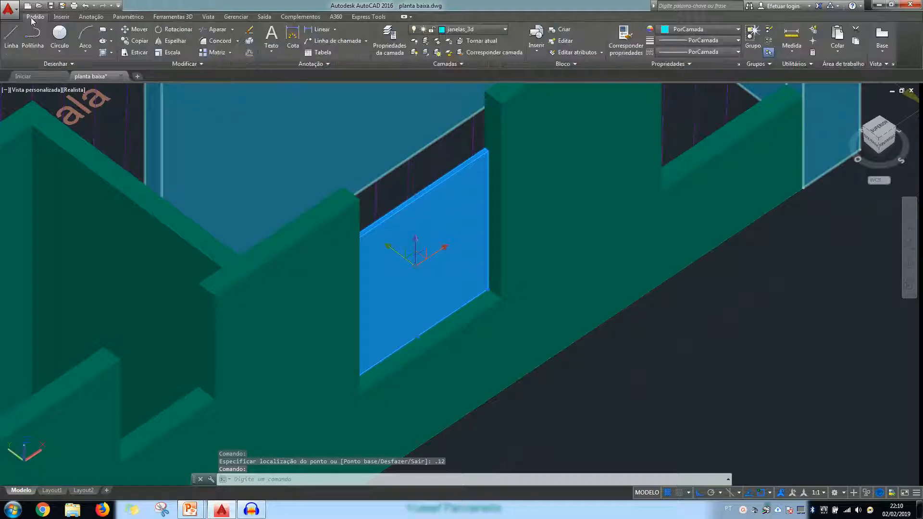
{"action": "left_click", "coordinate": [139, 41]}
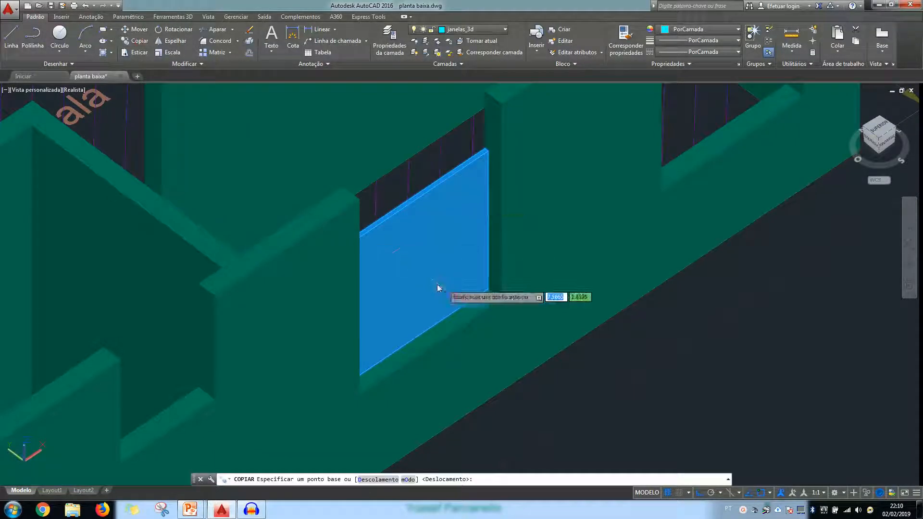
{"action": "key", "text": "Escape"}
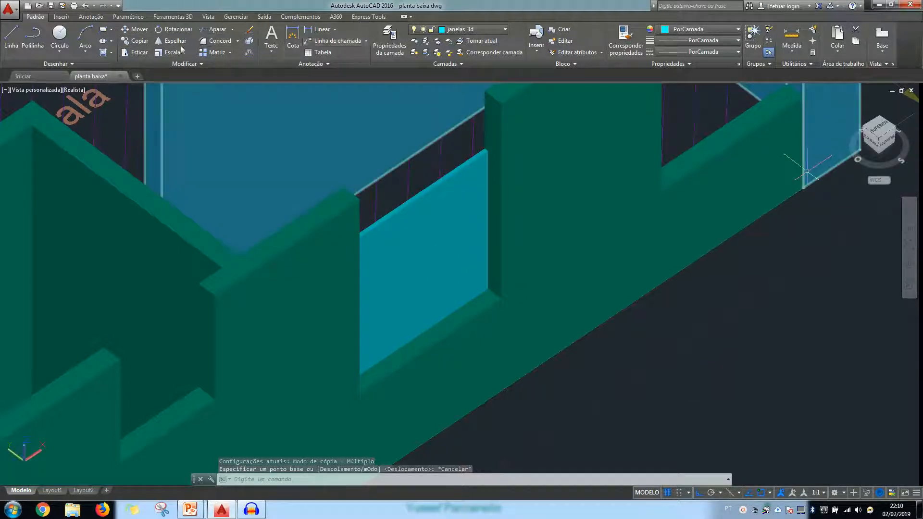
{"action": "left_click", "coordinate": [137, 40]}
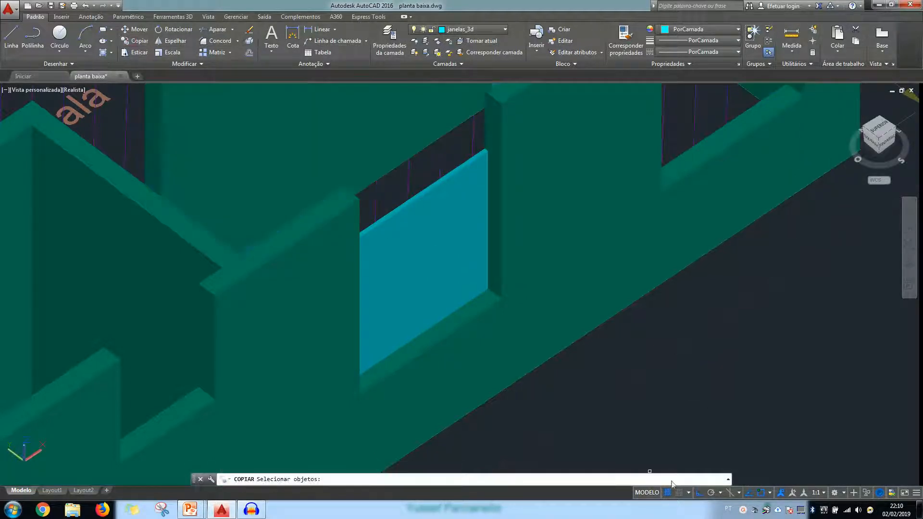
{"action": "left_click", "coordinate": [440, 281]}
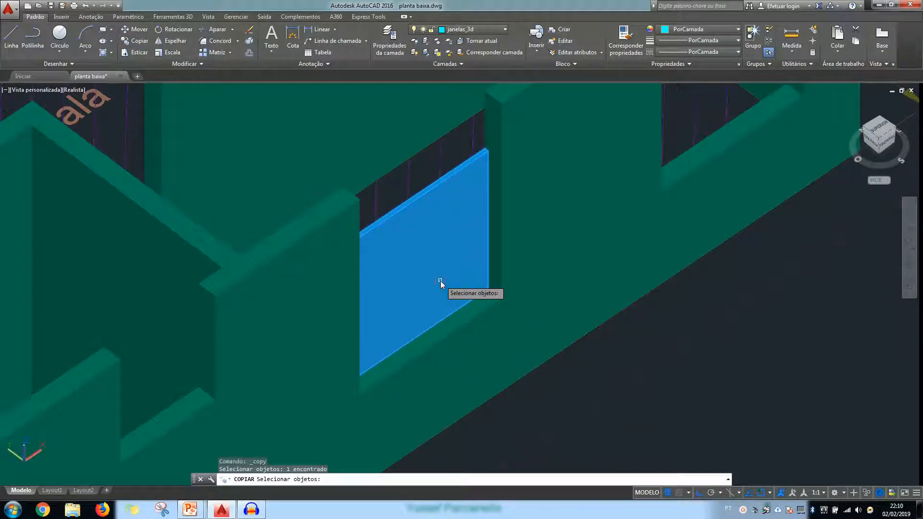
{"action": "key", "text": "Return"}
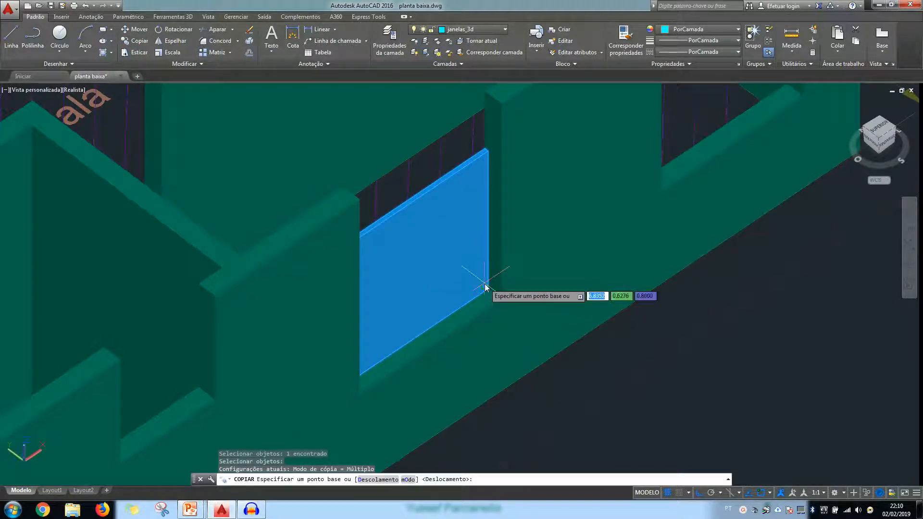
{"action": "scroll", "coordinate": [486, 291], "scroll_direction": "up", "scroll_amount": 4}
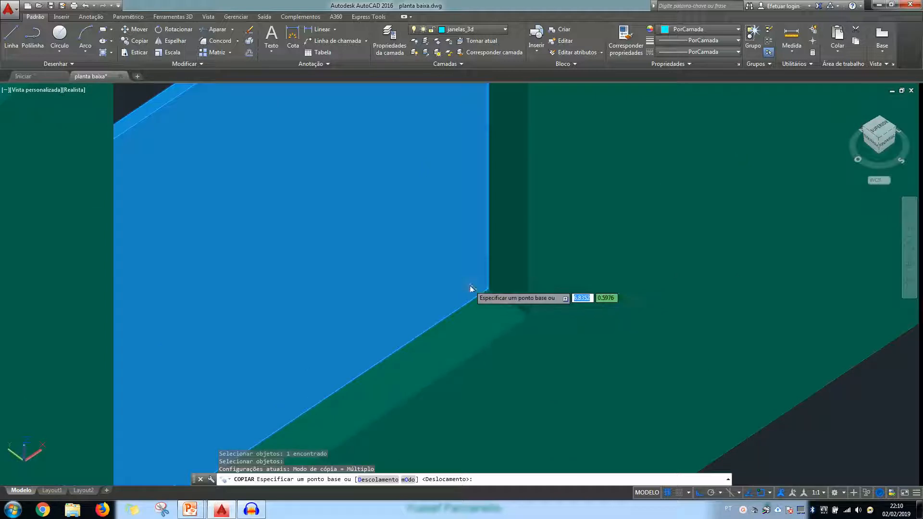
{"action": "scroll", "coordinate": [469, 286], "scroll_direction": "down", "scroll_amount": 4}
{"action": "scroll", "coordinate": [473, 287], "scroll_direction": "down", "scroll_amount": 3}
{"action": "middle_click_drag", "start_coordinate": [473, 287], "coordinate": [506, 407], "text": "shift"}
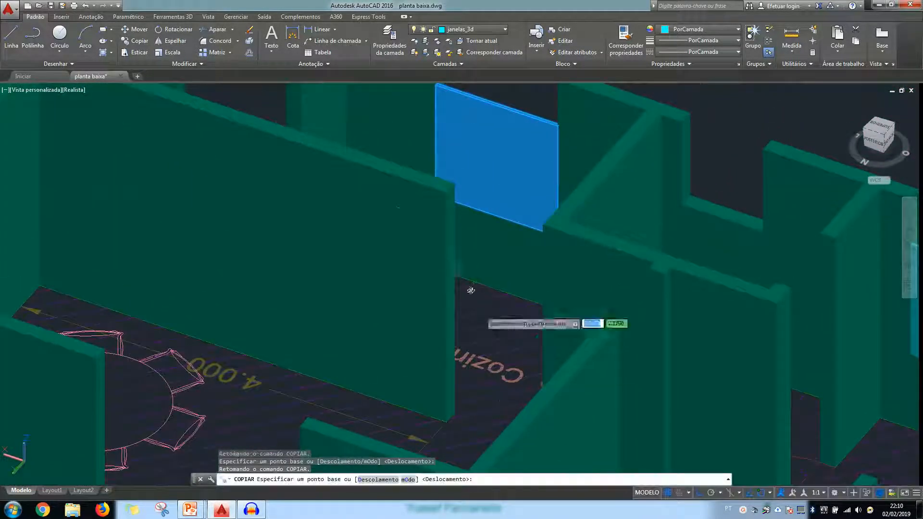
{"action": "scroll", "coordinate": [438, 196], "scroll_direction": "up", "scroll_amount": 4}
{"action": "middle_click_drag", "start_coordinate": [454, 176], "coordinate": [420, 314]}
{"action": "scroll", "coordinate": [418, 260], "scroll_direction": "down", "scroll_amount": 3}
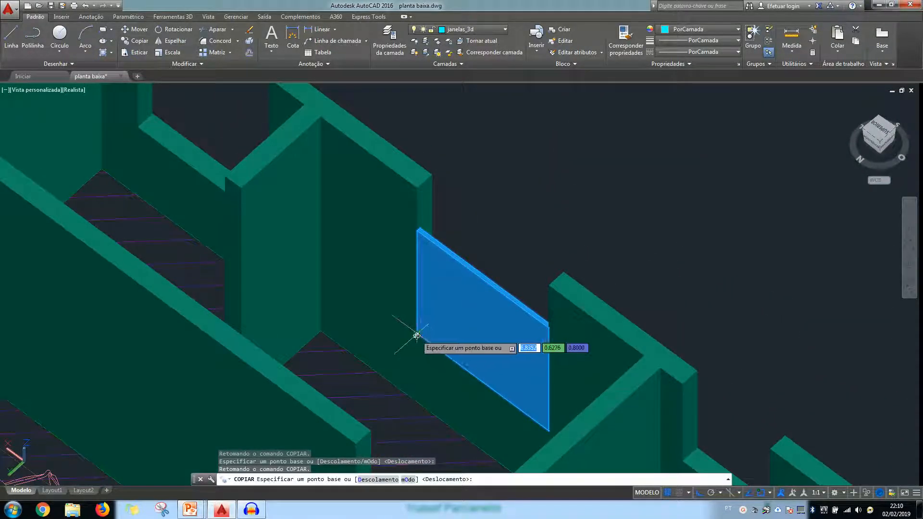
{"action": "left_click", "coordinate": [416, 333]}
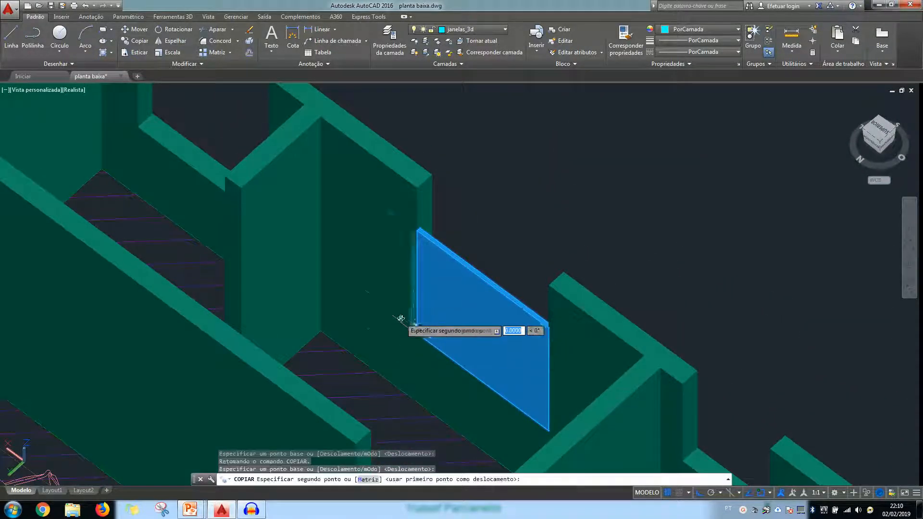
{"action": "left_click", "coordinate": [139, 130]}
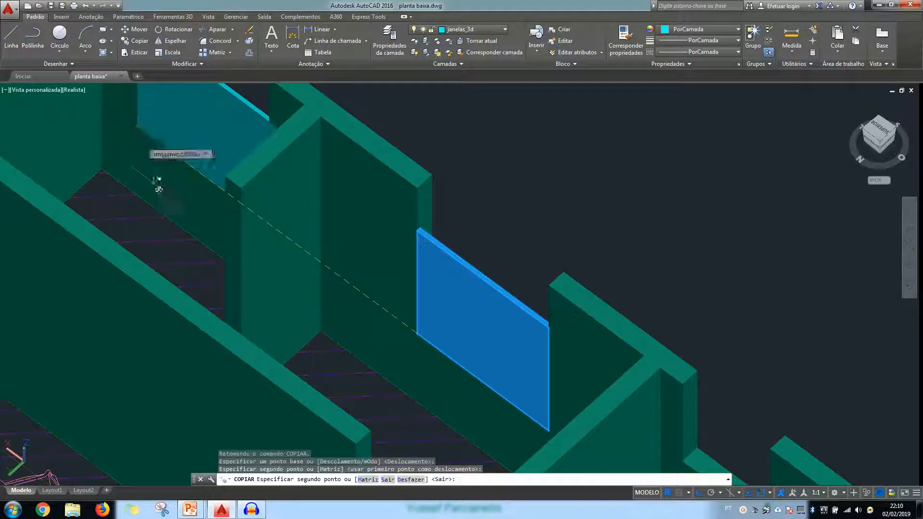
{"action": "key", "text": "Escape"}
Examine the window panels in the front wall and the empty window opening in the adjoining side wall by the Quarto
{"action": "scroll", "coordinate": [204, 208], "scroll_direction": "down", "scroll_amount": 2}
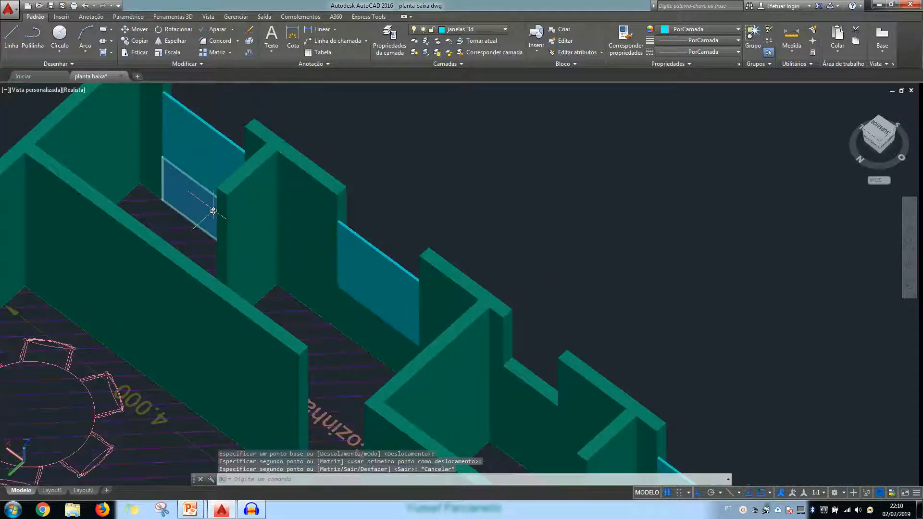
{"action": "middle_click_drag", "start_coordinate": [312, 235], "coordinate": [418, 241], "text": "shift"}
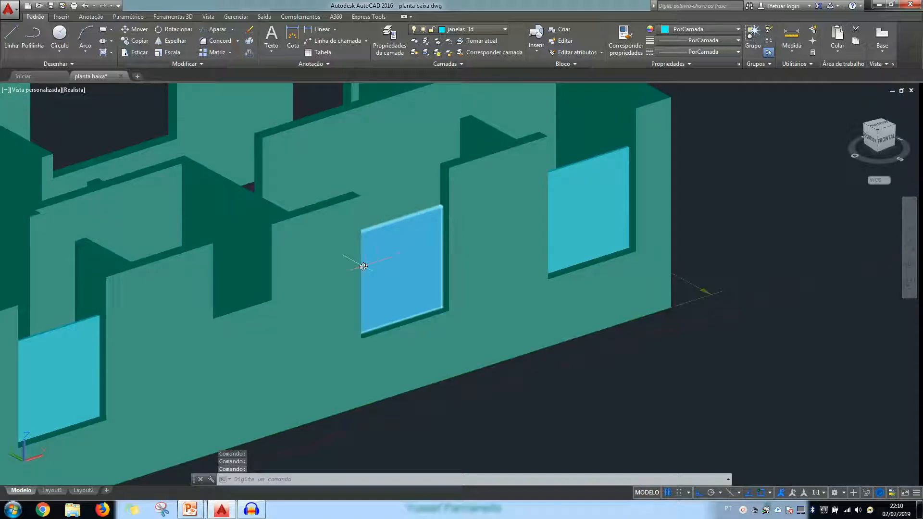
{"action": "scroll", "coordinate": [403, 273], "scroll_direction": "down", "scroll_amount": 2}
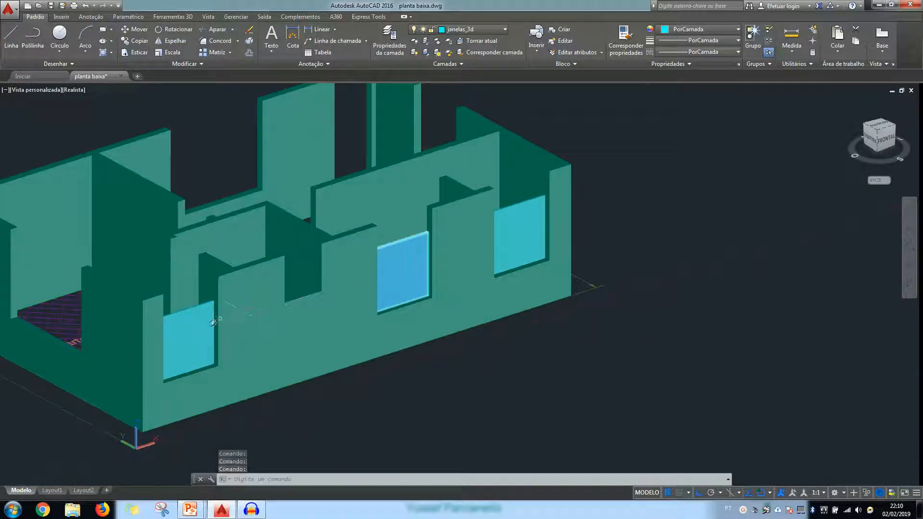
{"action": "middle_click_drag", "start_coordinate": [239, 336], "coordinate": [511, 346], "text": "shift"}
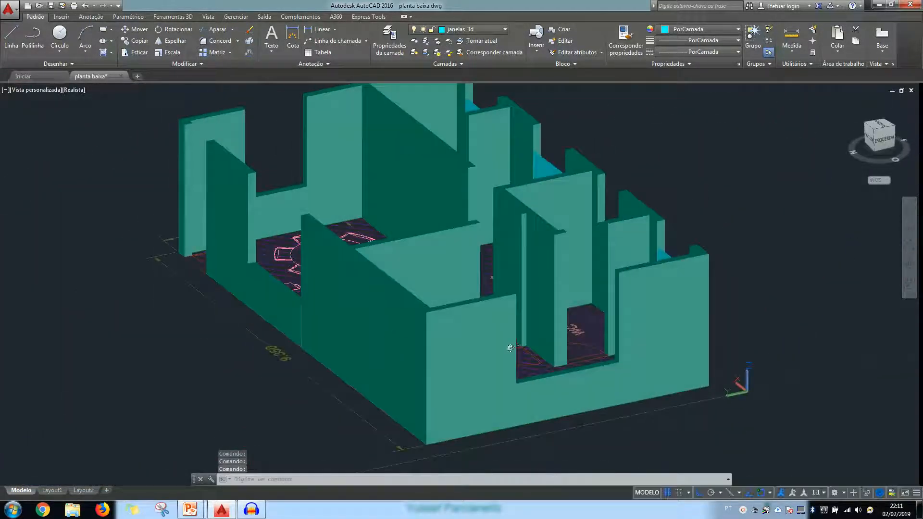
{"action": "scroll", "coordinate": [647, 317], "scroll_direction": "up", "scroll_amount": 4}
{"action": "right_click", "coordinate": [650, 325]}
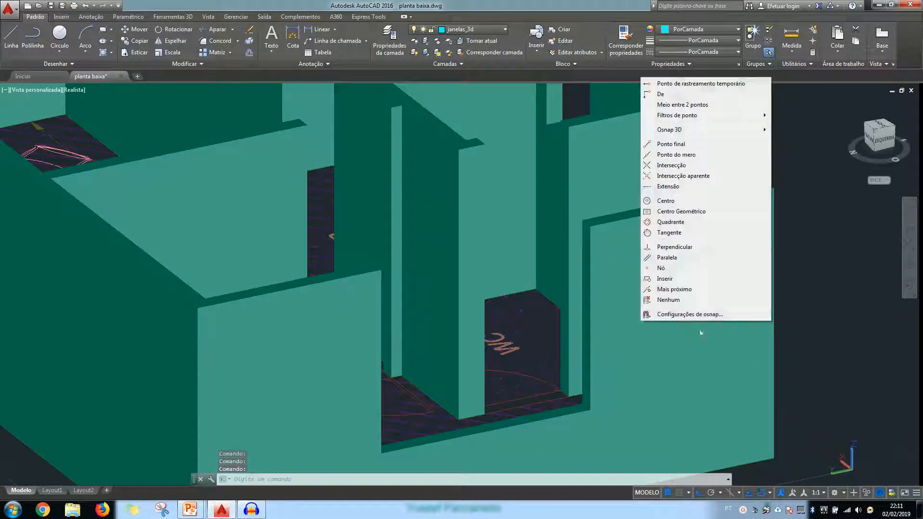
{"action": "left_click", "coordinate": [630, 365]}
{"action": "middle_click_drag", "start_coordinate": [618, 379], "coordinate": [654, 370], "text": "shift"}
{"action": "key", "text": "Escape"}
{"action": "scroll", "coordinate": [436, 258], "scroll_direction": "down", "scroll_amount": 2}
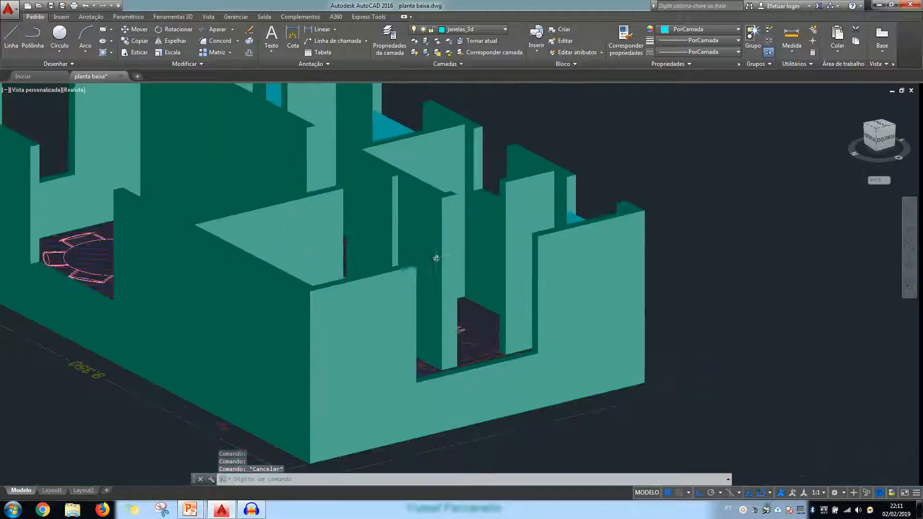
Create a solid box 1.2 high covering the full sill of the empty window opening in the side wall
{"action": "middle_click_drag", "start_coordinate": [475, 322], "coordinate": [513, 354], "text": "shift"}
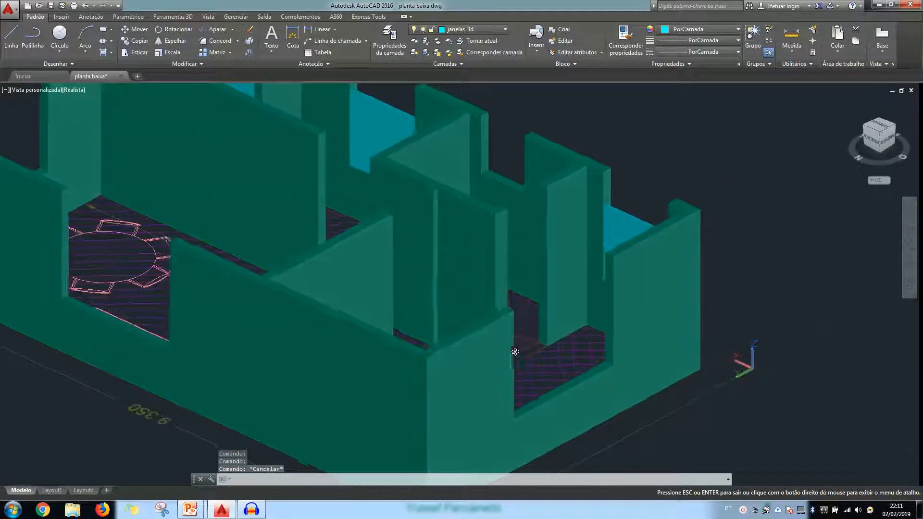
{"action": "scroll", "coordinate": [580, 409], "scroll_direction": "up", "scroll_amount": 3}
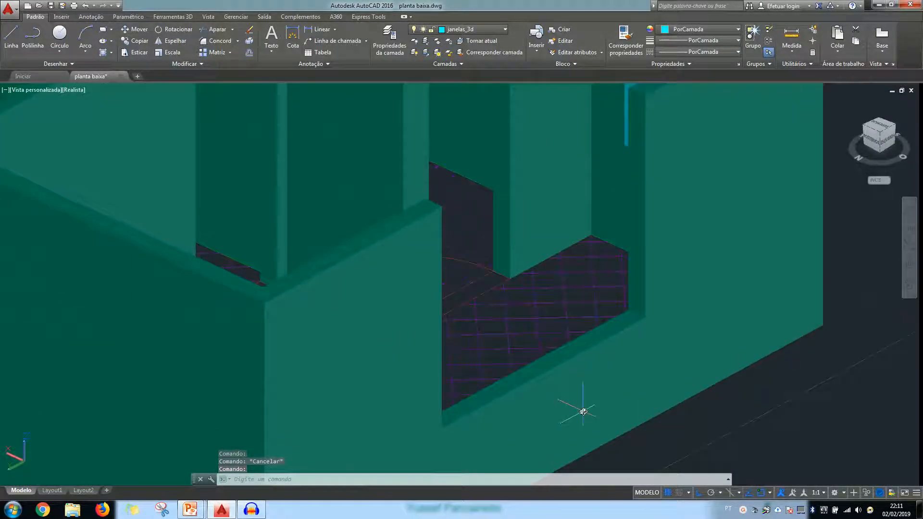
{"action": "left_click", "coordinate": [158, 18]}
{"action": "left_click", "coordinate": [46, 36]}
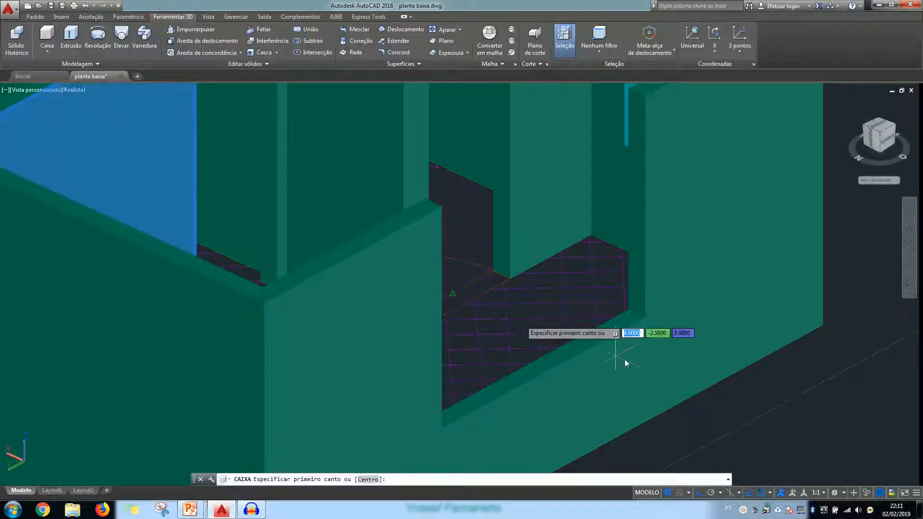
{"action": "left_click", "coordinate": [627, 313]}
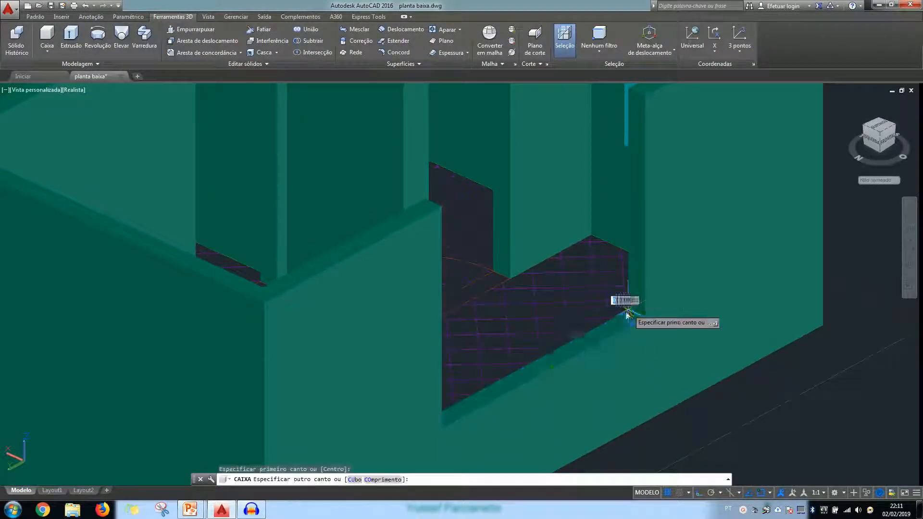
{"action": "left_click", "coordinate": [442, 430]}
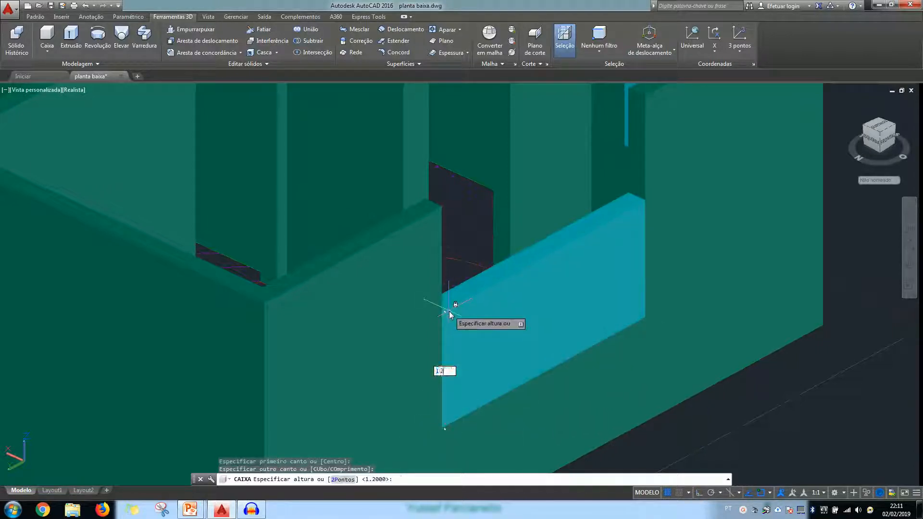
{"action": "key", "text": "Return"}
{"action": "scroll", "coordinate": [541, 308], "scroll_direction": "down", "scroll_amount": 5}
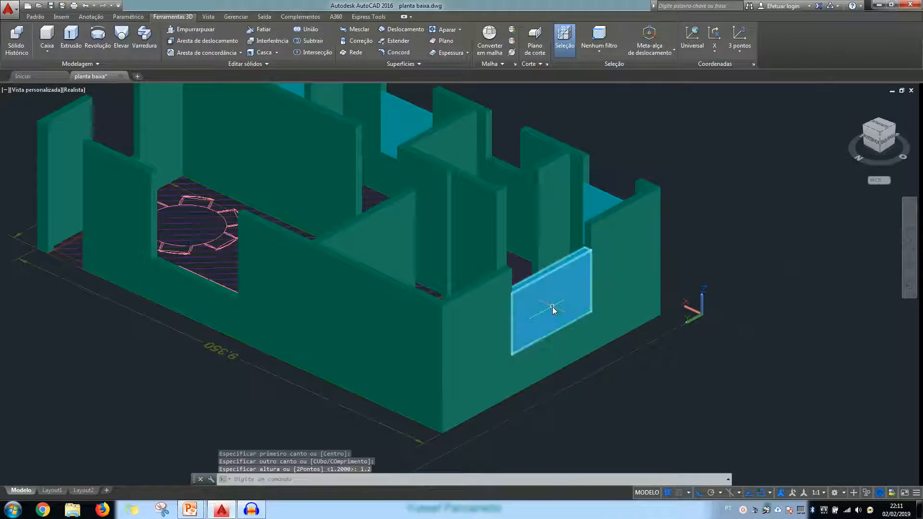
Thin the side wall's window box by moving its outer face 0.12 inward
{"action": "scroll", "coordinate": [544, 305], "scroll_direction": "up", "scroll_amount": 5}
{"action": "scroll", "coordinate": [548, 344], "scroll_direction": "up", "scroll_amount": 4}
{"action": "left_click", "coordinate": [550, 357]}
{"action": "scroll", "coordinate": [576, 397], "scroll_direction": "up", "scroll_amount": 2}
{"action": "scroll", "coordinate": [569, 406], "scroll_direction": "up", "scroll_amount": 2}
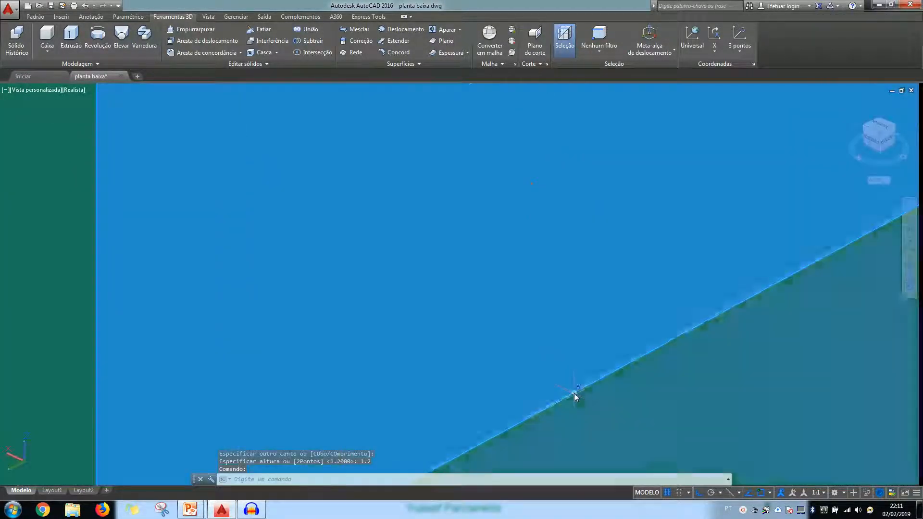
{"action": "left_click", "coordinate": [581, 388]}
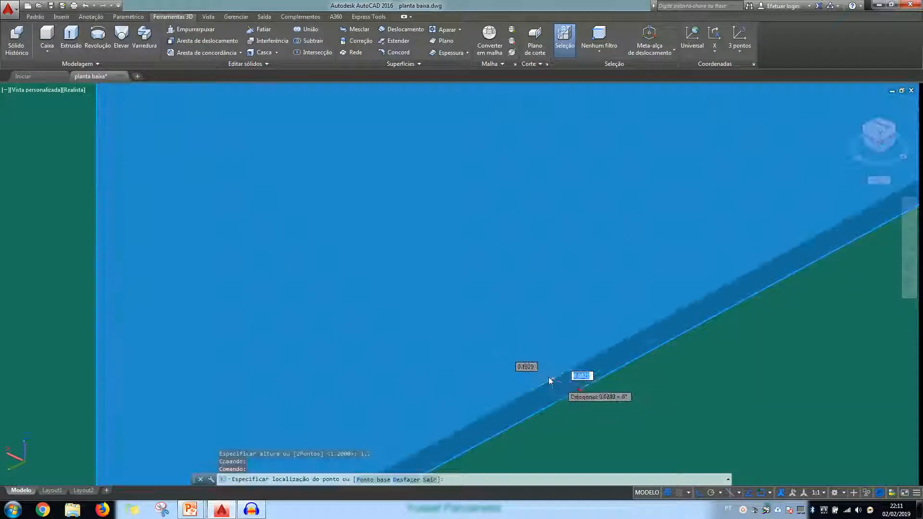
{"action": "type", "text": "."}
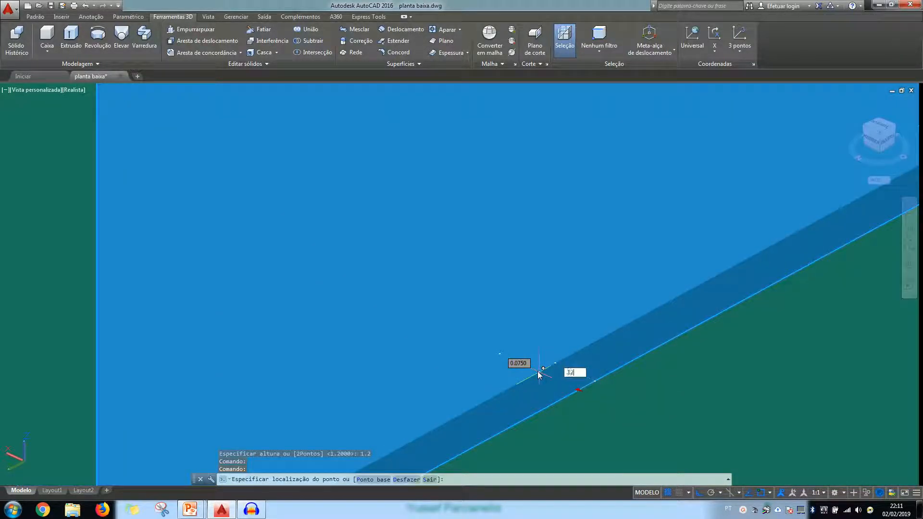
{"action": "type", "text": "12"}
{"action": "key", "text": "Return"}
{"action": "scroll", "coordinate": [538, 371], "scroll_direction": "down", "scroll_amount": 8}
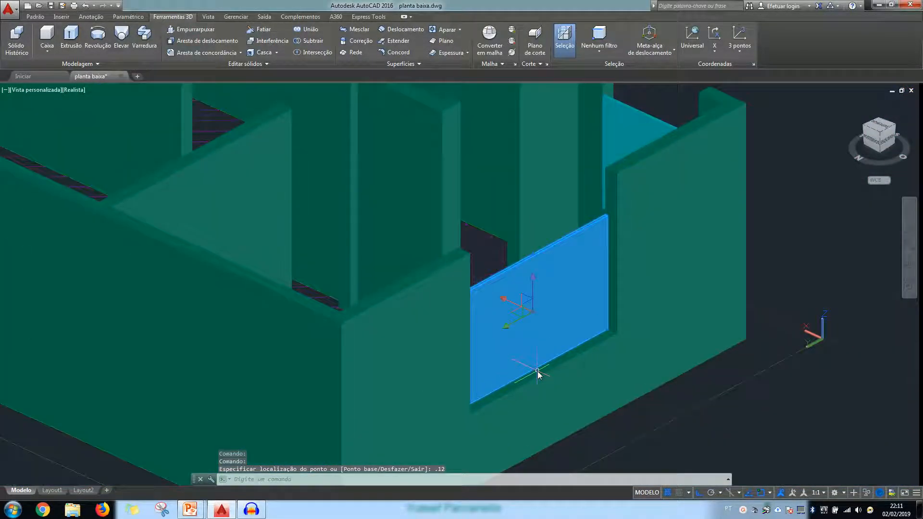
Create a solid box 1.2 high on the sill of the window opening beside the round dining table
{"action": "scroll", "coordinate": [297, 314], "scroll_direction": "up", "scroll_amount": 8}
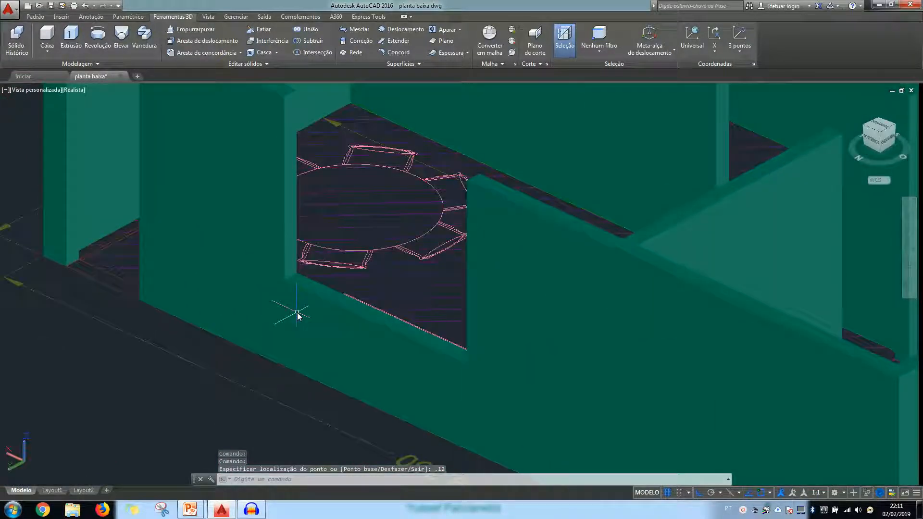
{"action": "left_click", "coordinate": [46, 36]}
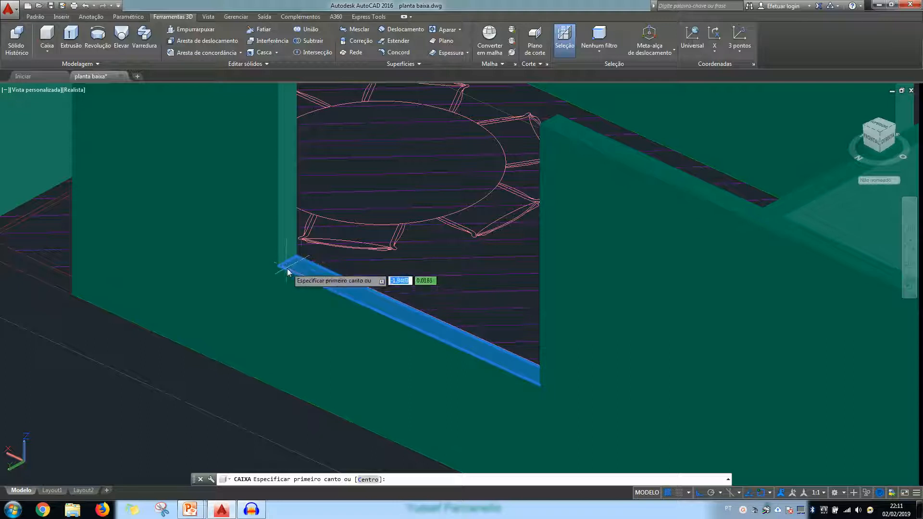
{"action": "left_click", "coordinate": [278, 268]}
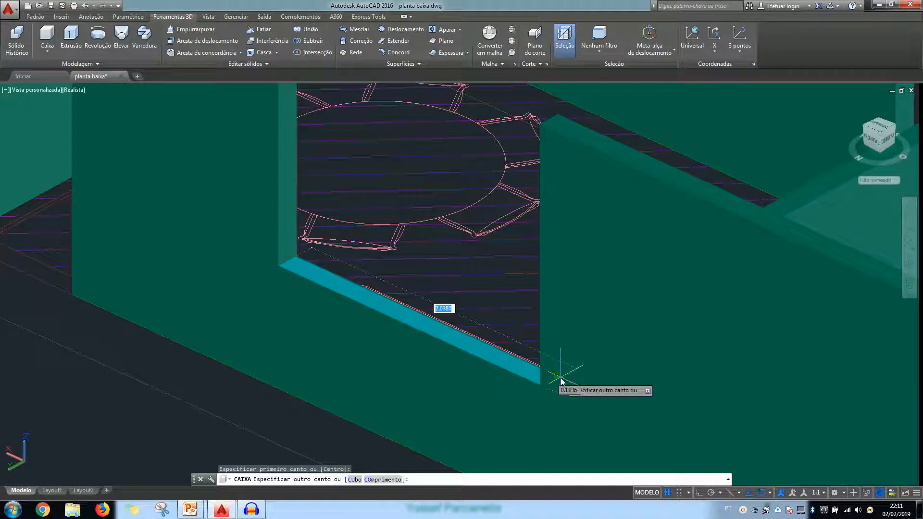
{"action": "left_click", "coordinate": [559, 379]}
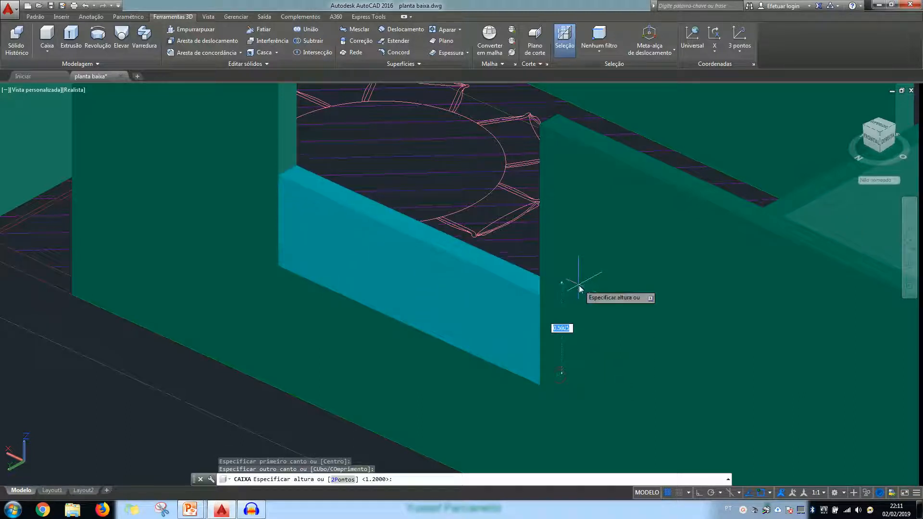
{"action": "key", "text": "Return"}
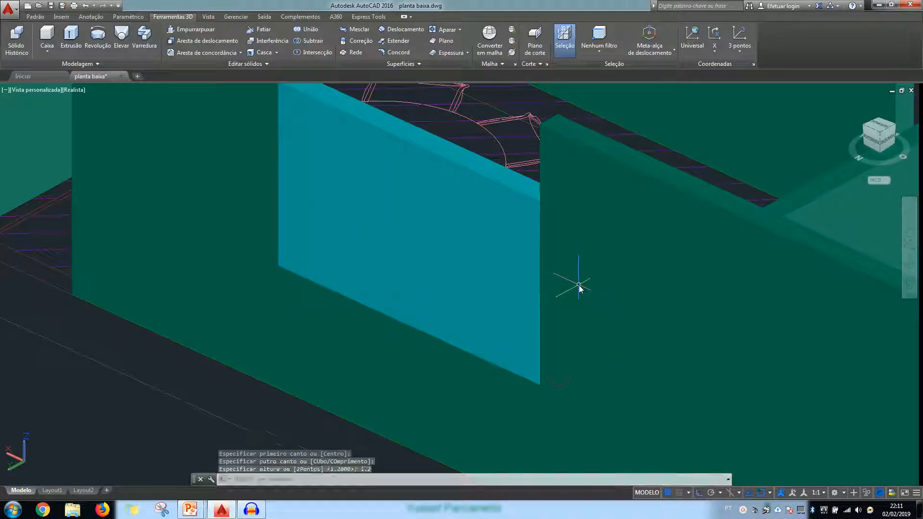
Thin the window box beside the dining table by moving its outer face 0.12 inward
{"action": "left_click", "coordinate": [487, 318]}
{"action": "scroll", "coordinate": [426, 335], "scroll_direction": "up", "scroll_amount": 5}
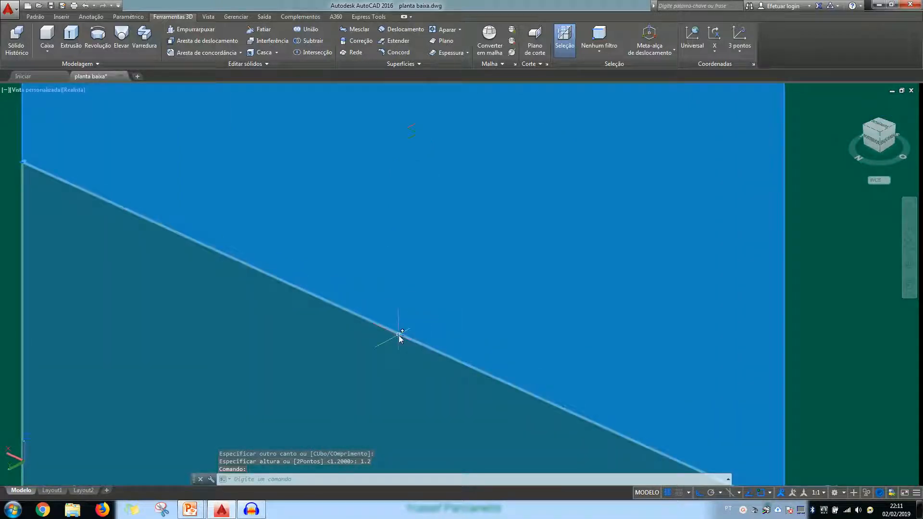
{"action": "left_click", "coordinate": [402, 337]}
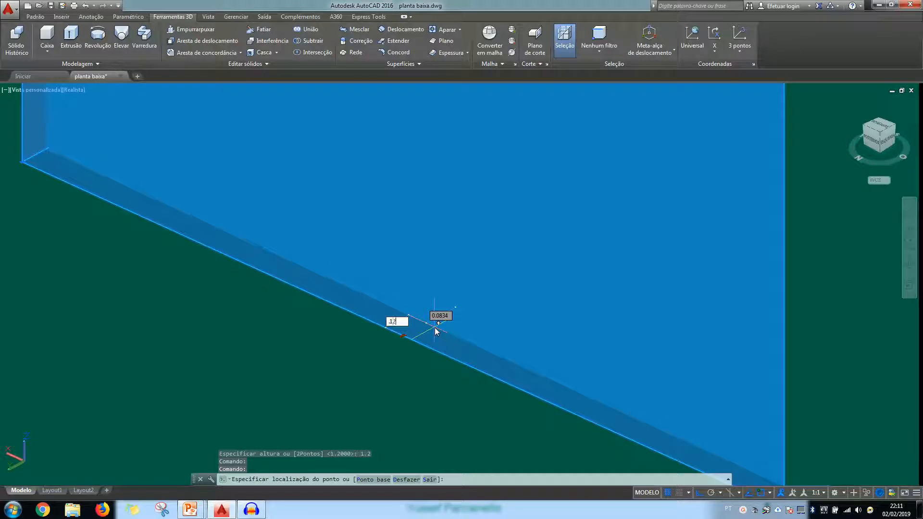
{"action": "key", "text": "Return"}
{"action": "scroll", "coordinate": [434, 331], "scroll_direction": "down", "scroll_amount": 5}
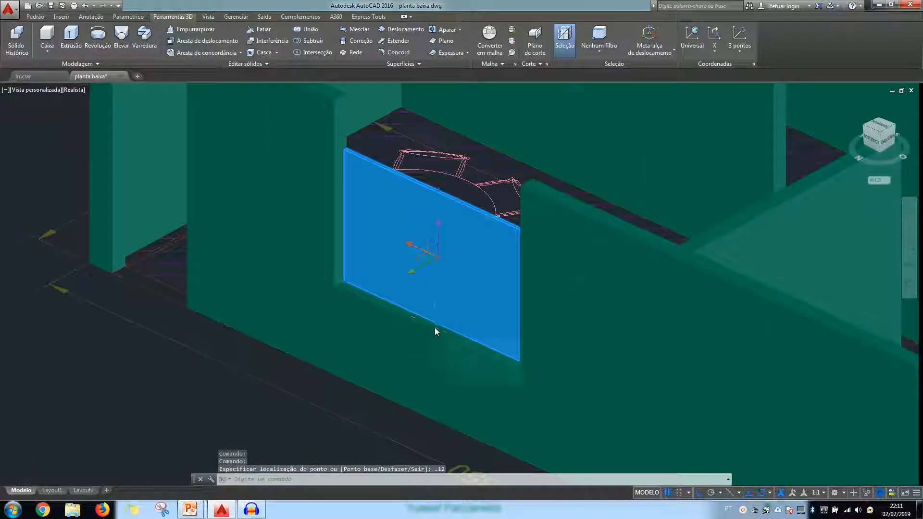
Examine the window panels around the house and the small opening still empty in the front wall
{"action": "scroll", "coordinate": [435, 328], "scroll_direction": "down", "scroll_amount": 3}
{"action": "middle_click_drag", "start_coordinate": [552, 316], "coordinate": [435, 278]}
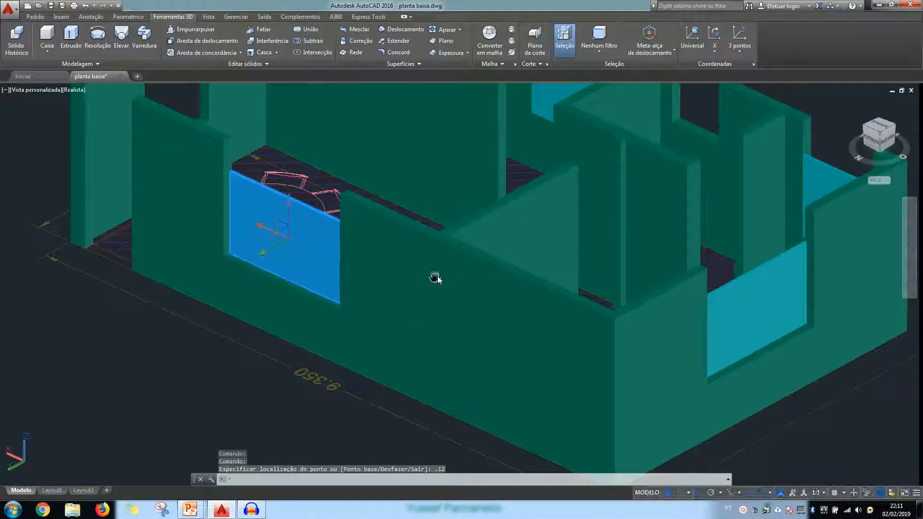
{"action": "middle_click_drag", "start_coordinate": [750, 299], "coordinate": [543, 284], "text": "shift"}
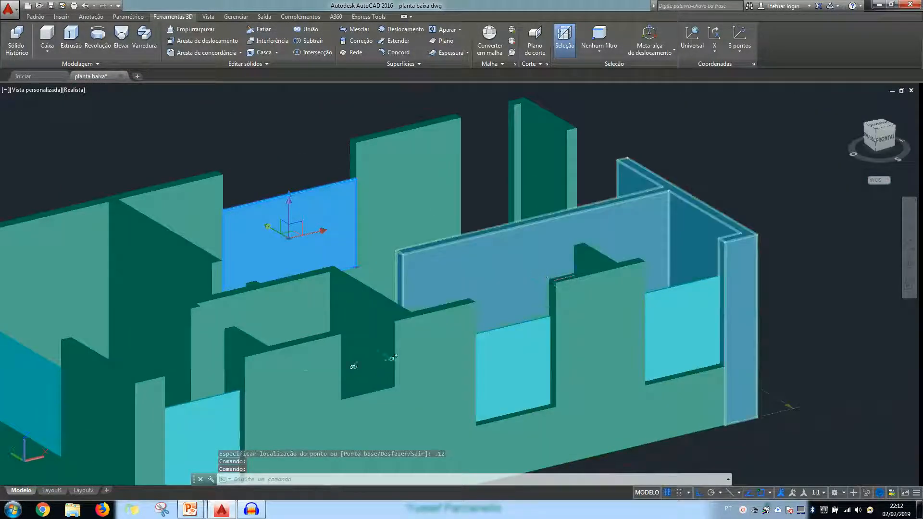
{"action": "middle_click_drag", "start_coordinate": [381, 363], "coordinate": [432, 339]}
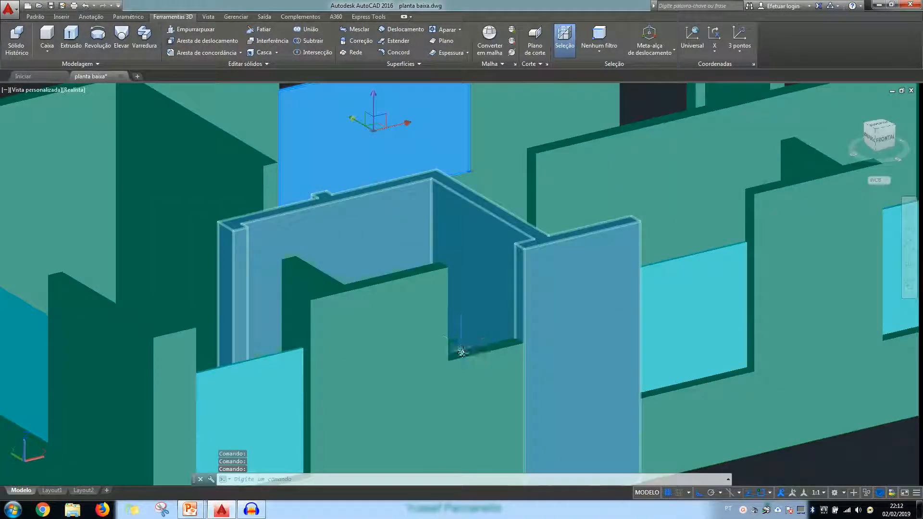
{"action": "scroll", "coordinate": [462, 349], "scroll_direction": "down", "scroll_amount": 5}
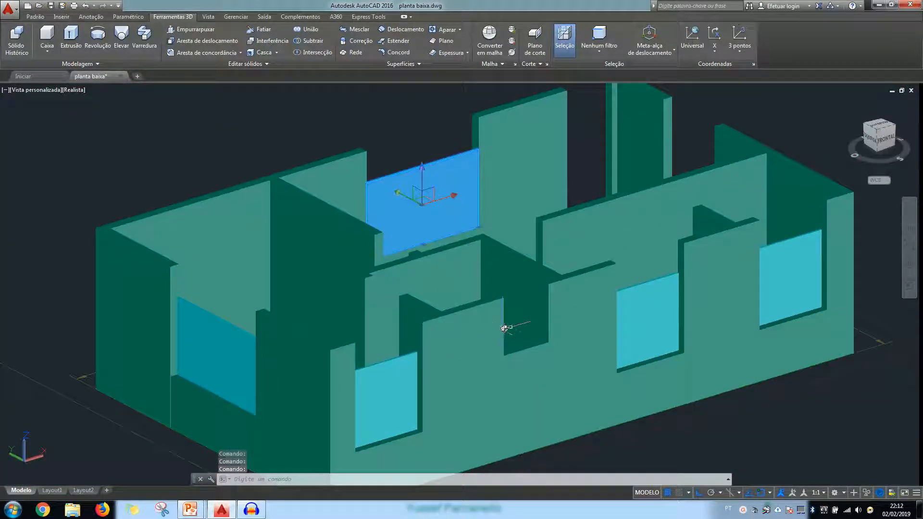
{"action": "key", "text": "Escape"}
{"action": "scroll", "coordinate": [504, 328], "scroll_direction": "up", "scroll_amount": 2}
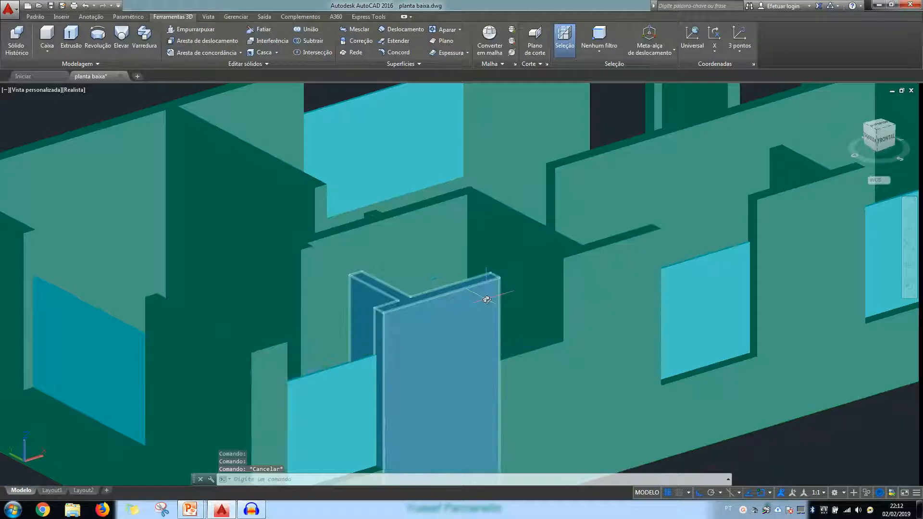
{"action": "scroll", "coordinate": [473, 307], "scroll_direction": "down", "scroll_amount": 3}
{"action": "scroll", "coordinate": [417, 412], "scroll_direction": "up", "scroll_amount": 3}
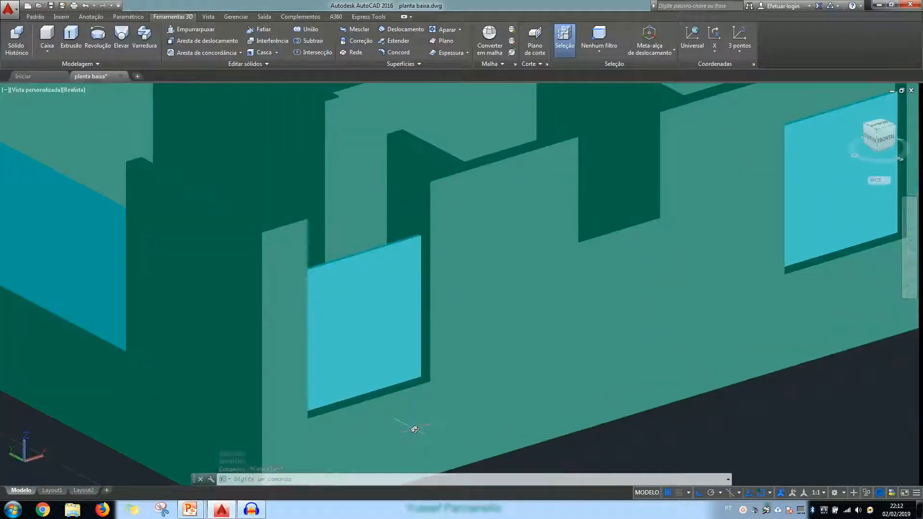
{"action": "scroll", "coordinate": [449, 410], "scroll_direction": "up", "scroll_amount": 2}
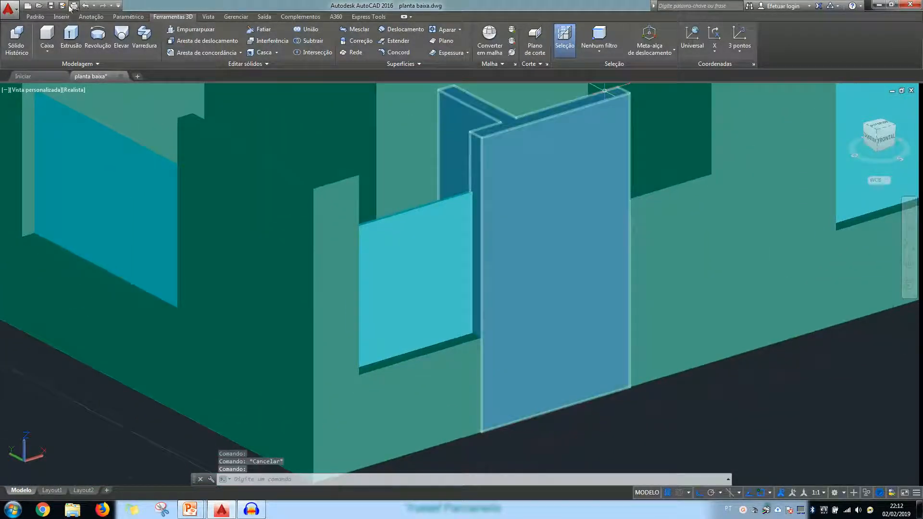
Measure the vertical distance from the upper corner of a front window panel to the top of the wall
{"action": "left_click", "coordinate": [35, 17]}
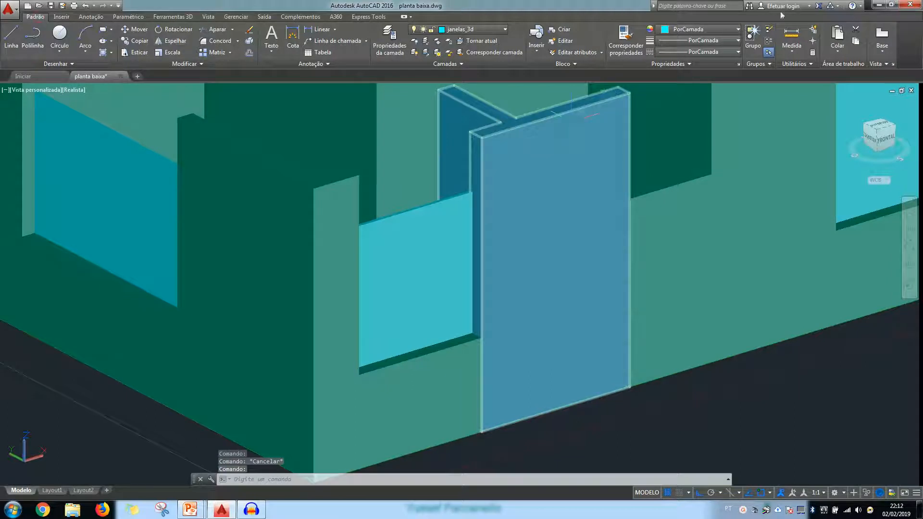
{"action": "left_click", "coordinate": [792, 34]}
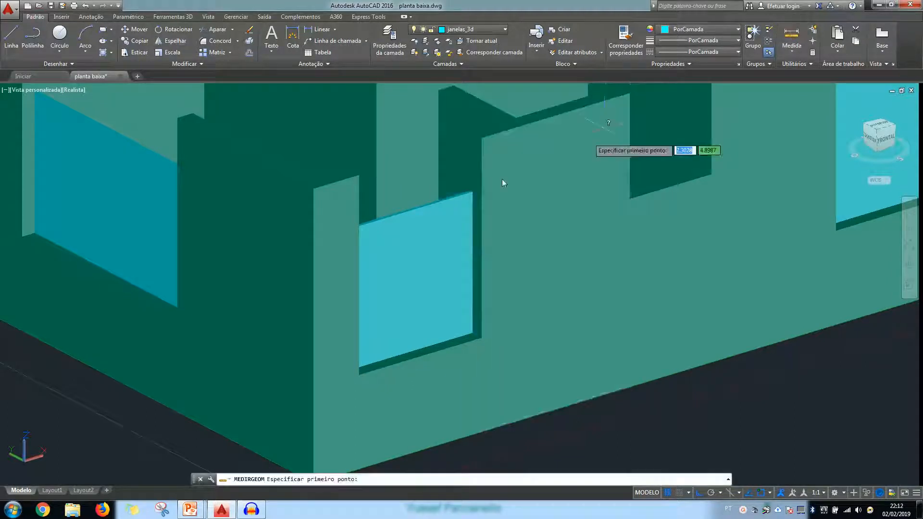
{"action": "left_click", "coordinate": [472, 194]}
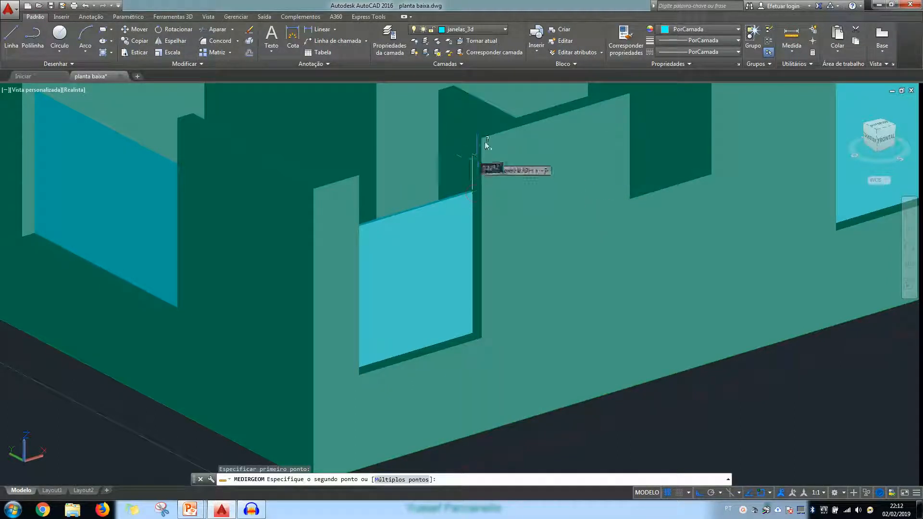
{"action": "scroll", "coordinate": [476, 136], "scroll_direction": "up", "scroll_amount": 3}
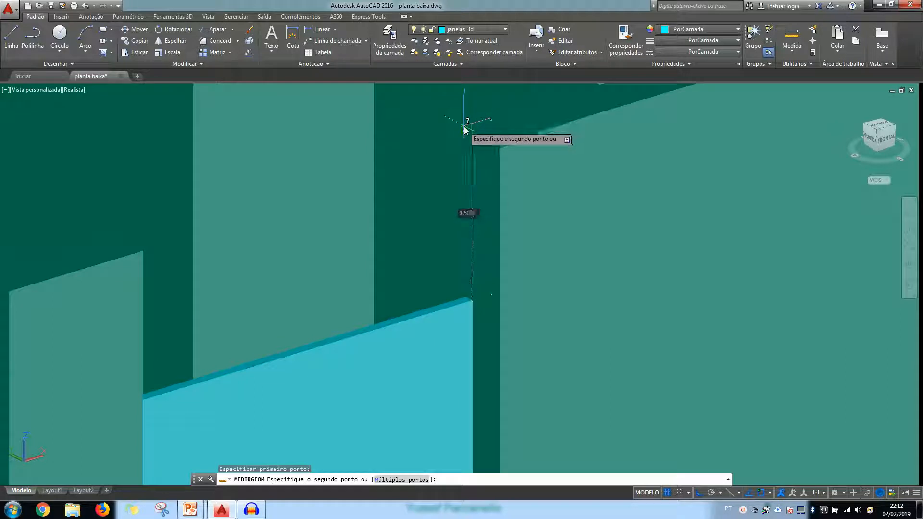
{"action": "left_click", "coordinate": [465, 127]}
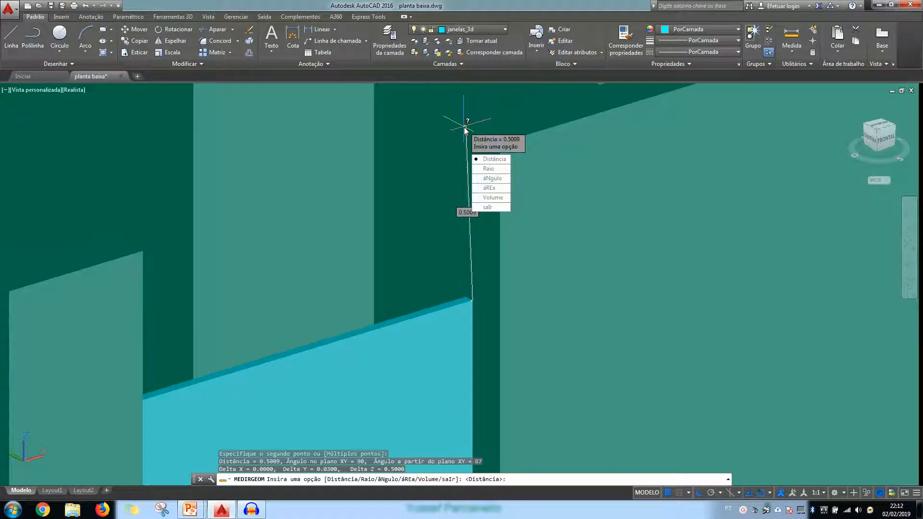
{"action": "key", "text": "Return"}
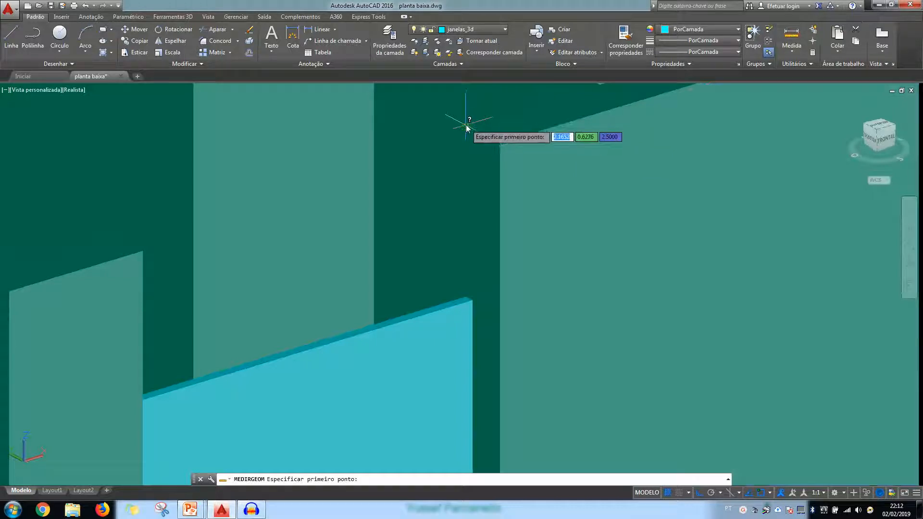
{"action": "left_click", "coordinate": [465, 126]}
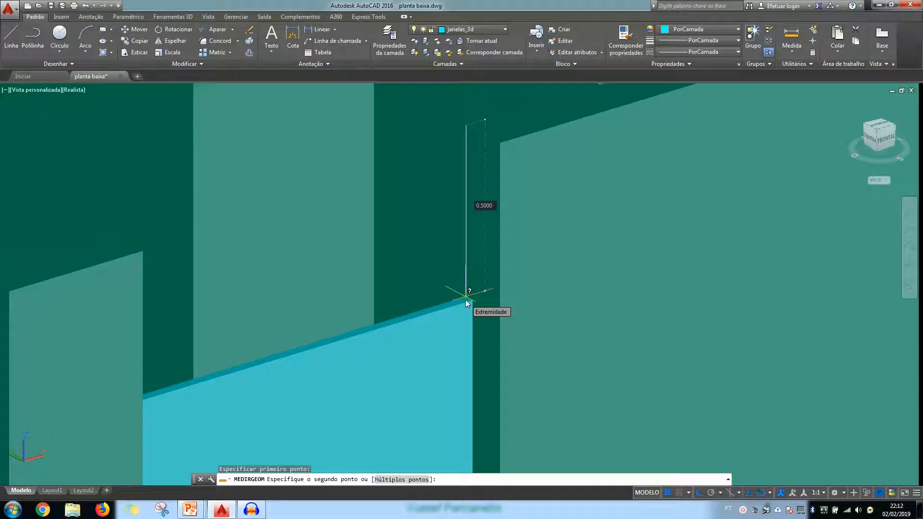
{"action": "key", "text": "Escape"}
Create a solid box across the small front wall opening, extending 0.5 down from the top of the wall
{"action": "scroll", "coordinate": [526, 298], "scroll_direction": "down", "scroll_amount": 3}
{"action": "scroll", "coordinate": [817, 187], "scroll_direction": "up", "scroll_amount": 3}
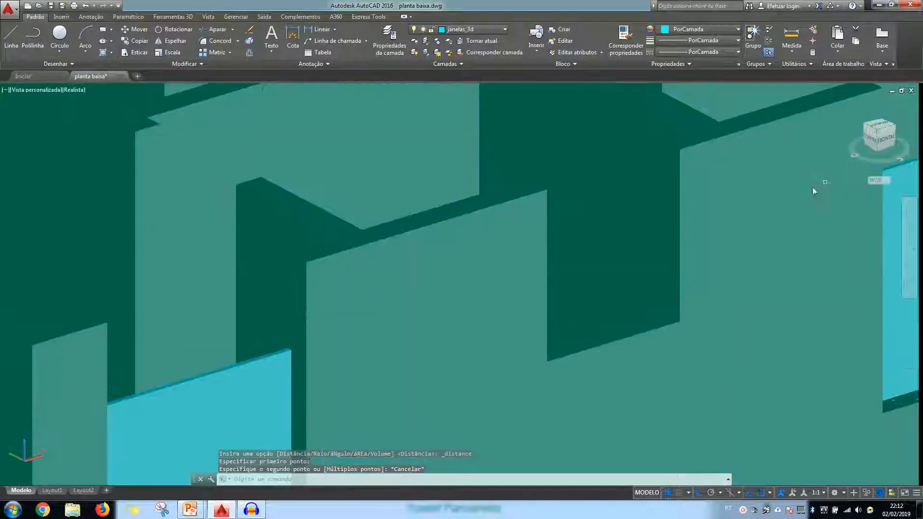
{"action": "scroll", "coordinate": [682, 255], "scroll_direction": "down", "scroll_amount": 2}
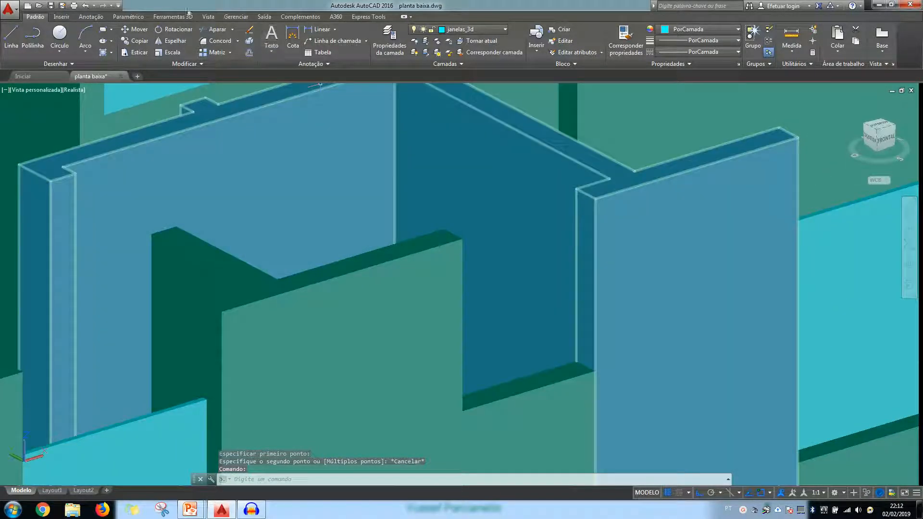
{"action": "left_click", "coordinate": [163, 17]}
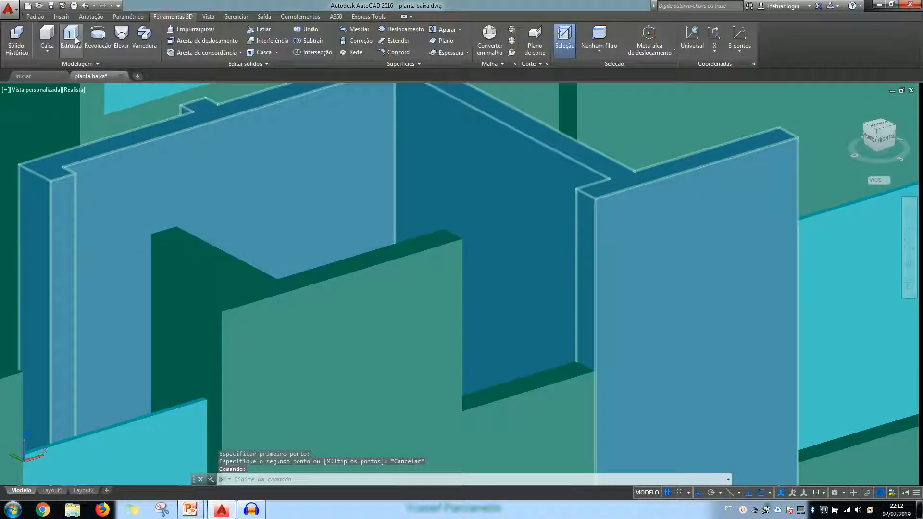
{"action": "left_click", "coordinate": [48, 34]}
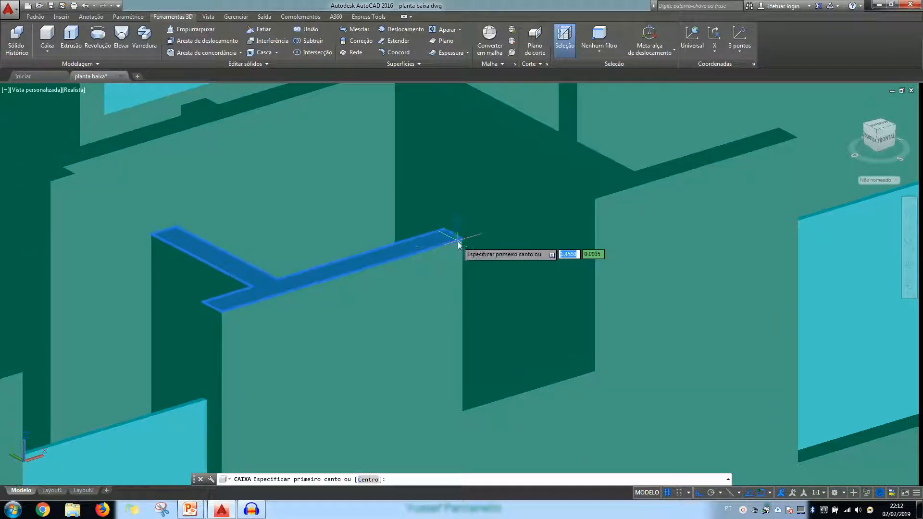
{"action": "left_click", "coordinate": [460, 242]}
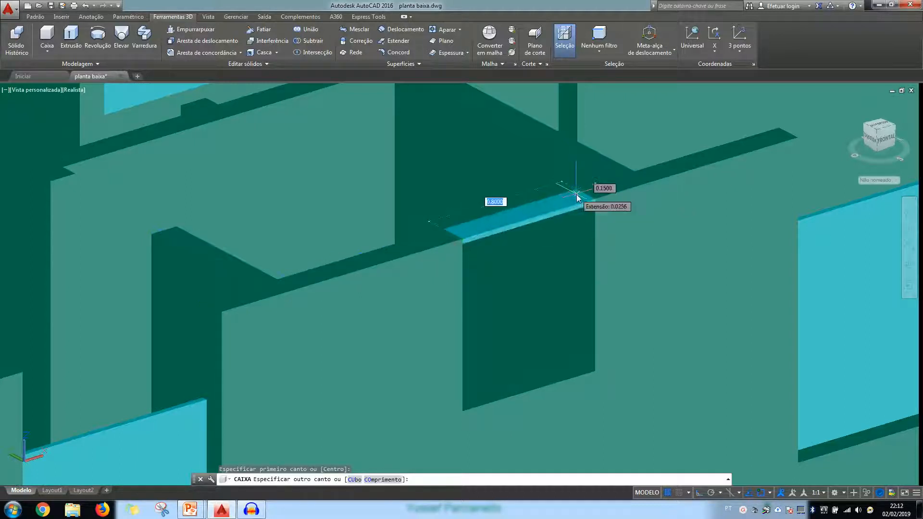
{"action": "left_click", "coordinate": [576, 190]}
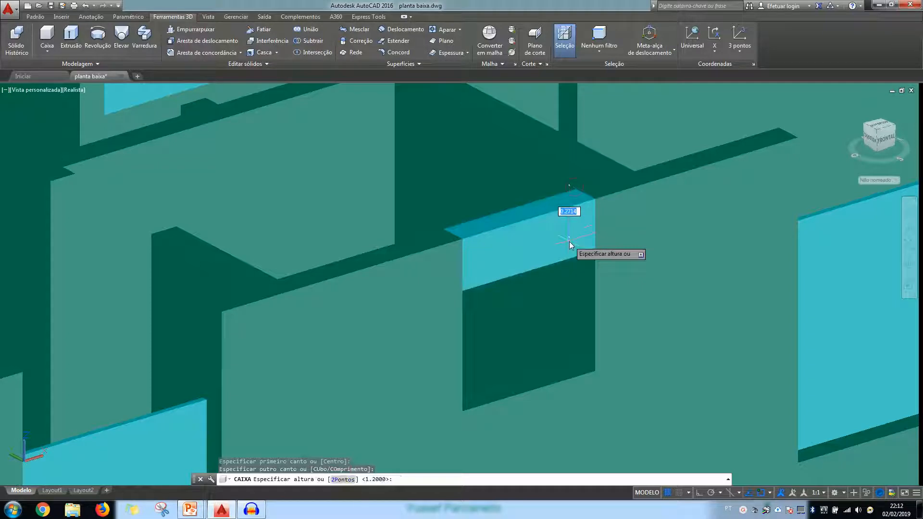
{"action": "type", "text": ".5"}
{"action": "key", "text": "Return"}
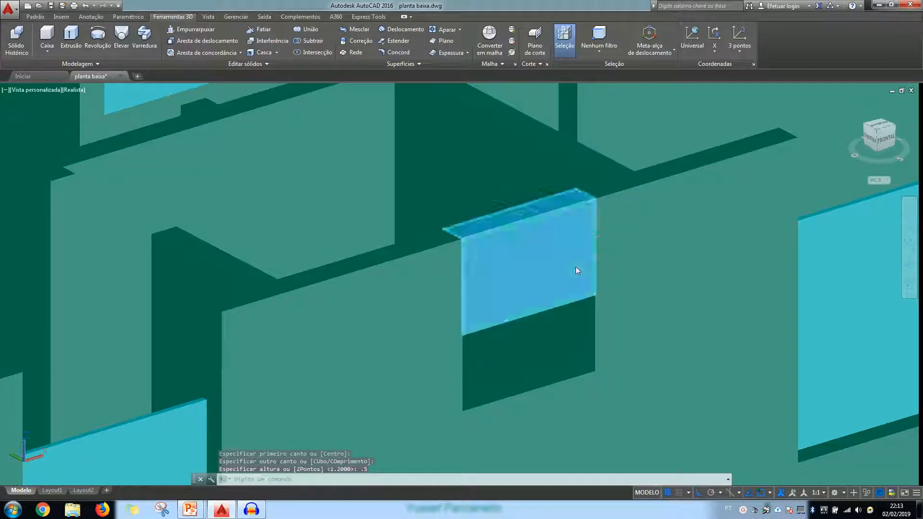
Assign the new box above the small front opening to layer paredes_3d
{"action": "left_click", "coordinate": [561, 274]}
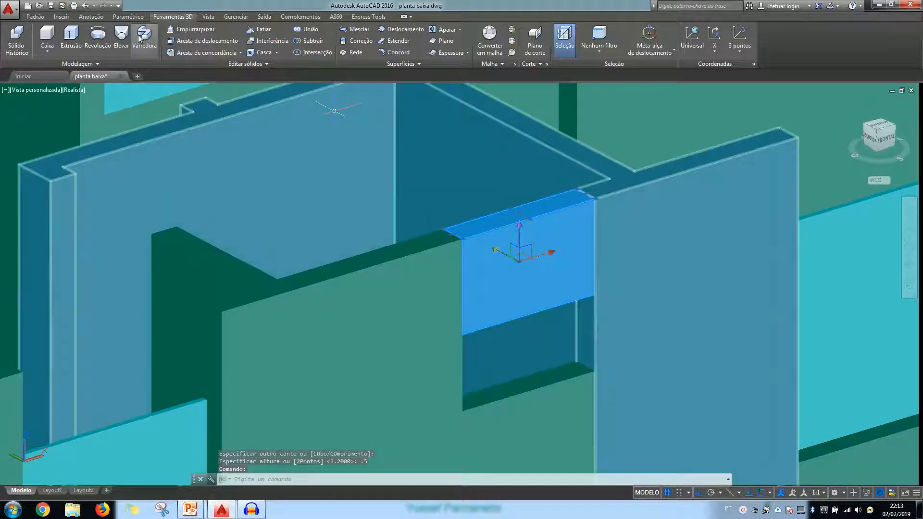
{"action": "left_click", "coordinate": [34, 17]}
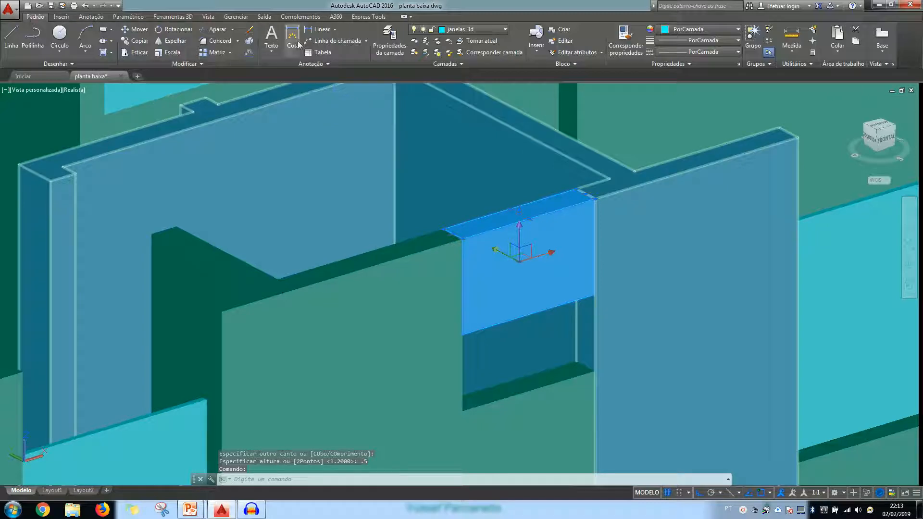
{"action": "left_click", "coordinate": [486, 30]}
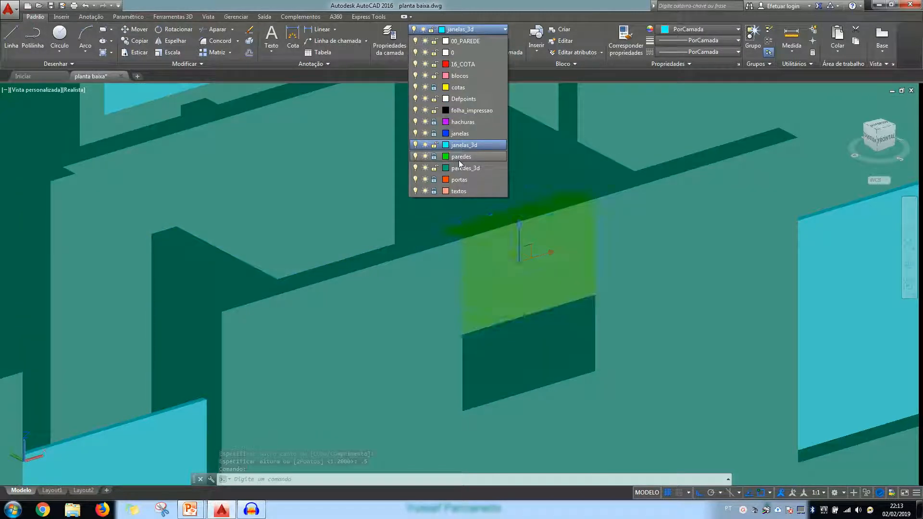
{"action": "left_click", "coordinate": [461, 167]}
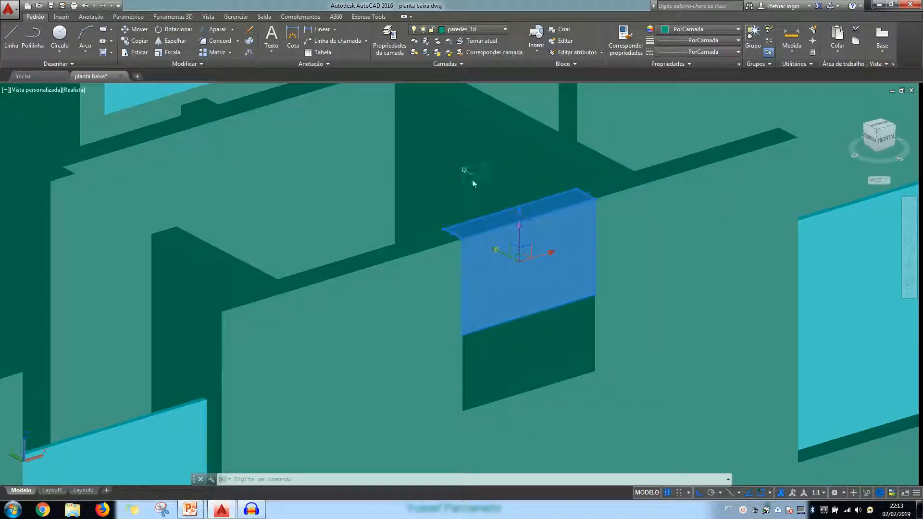
{"action": "key", "text": "Escape"}
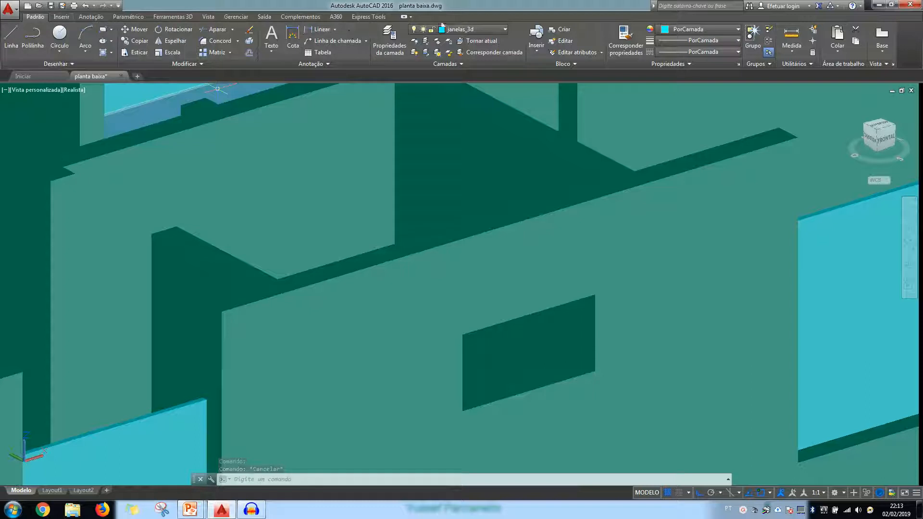
On layer janelas_3d, create a box filling the small front opening from its sill to the underside of the wall piece above
{"action": "left_click", "coordinate": [465, 30]}
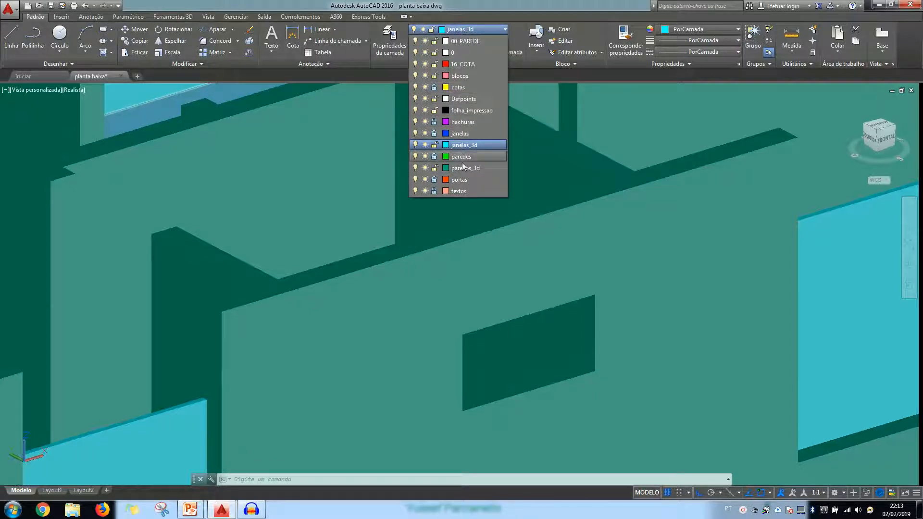
{"action": "left_click", "coordinate": [460, 145]}
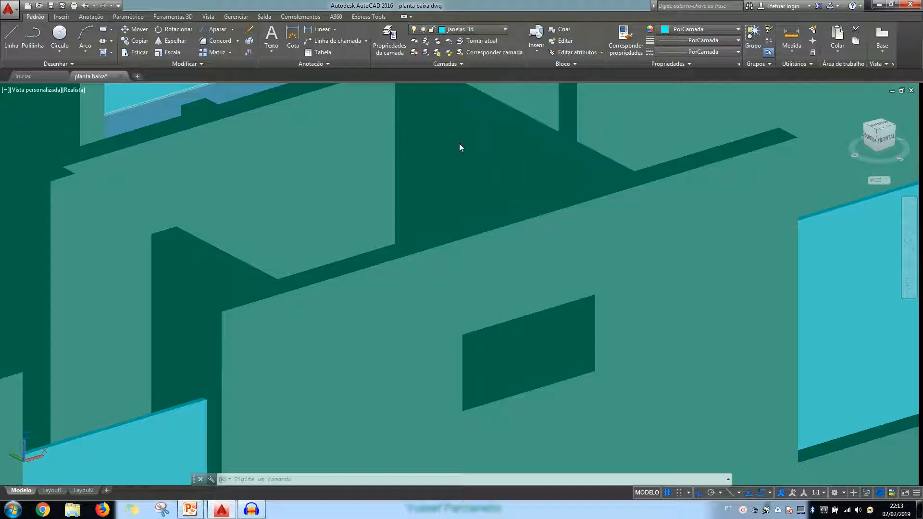
{"action": "left_click", "coordinate": [170, 17]}
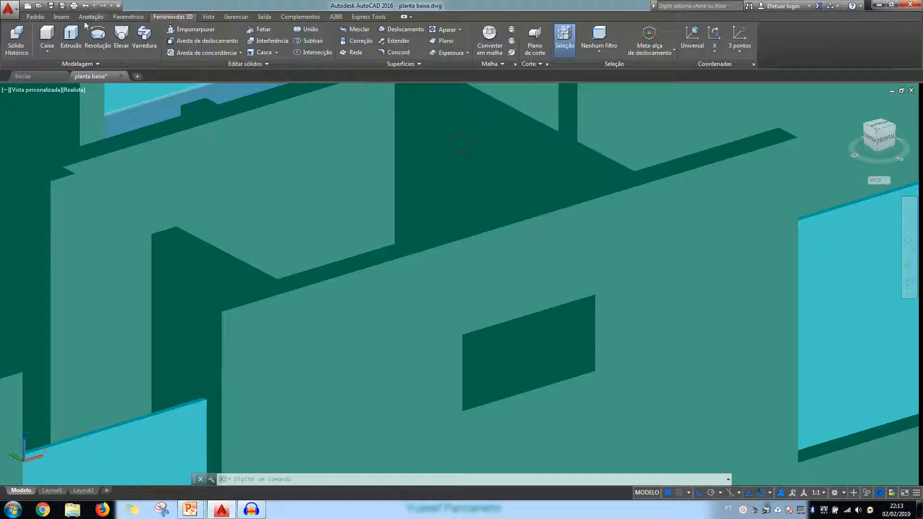
{"action": "left_click", "coordinate": [48, 36]}
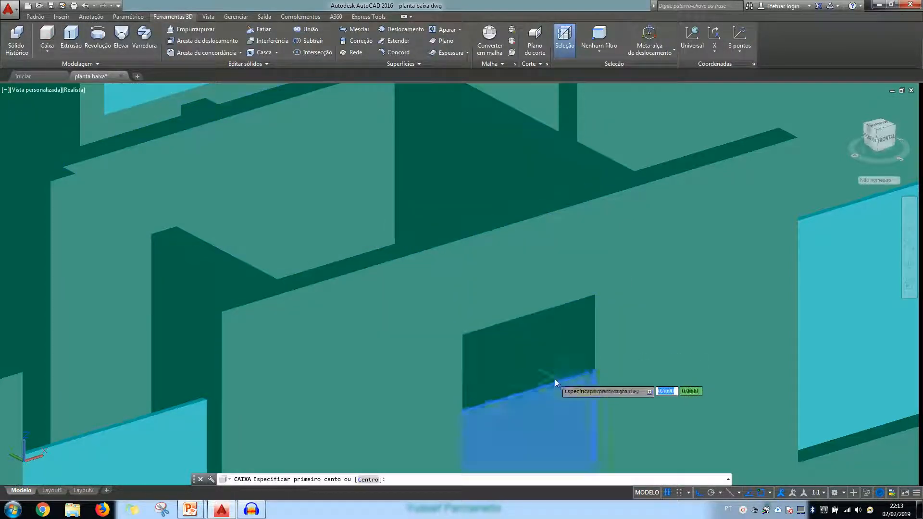
{"action": "left_click", "coordinate": [577, 365]}
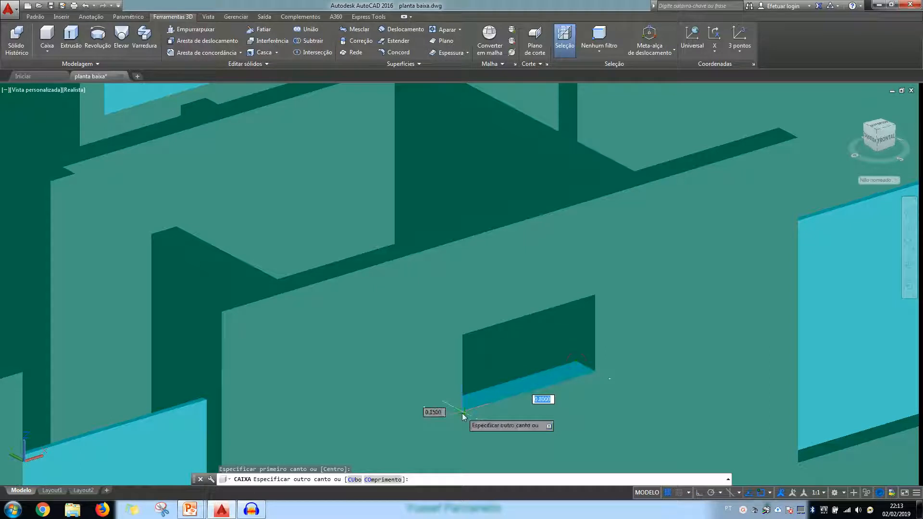
{"action": "scroll", "coordinate": [463, 418], "scroll_direction": "up", "scroll_amount": 2}
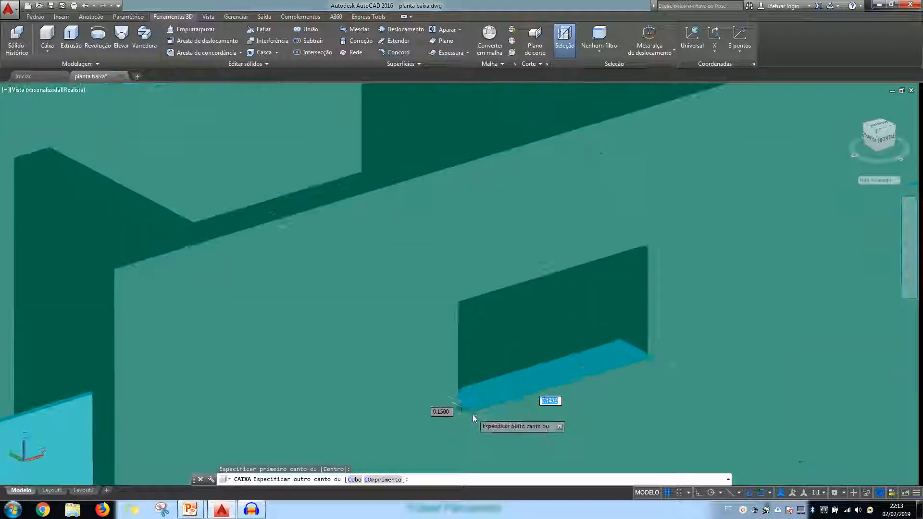
{"action": "scroll", "coordinate": [464, 397], "scroll_direction": "down", "scroll_amount": 2}
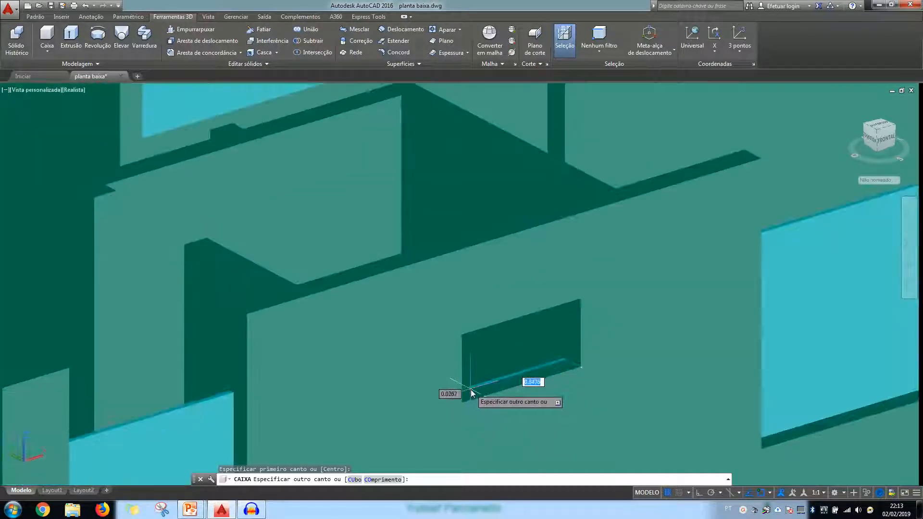
{"action": "middle_click_drag", "start_coordinate": [472, 395], "coordinate": [495, 416], "text": "shift"}
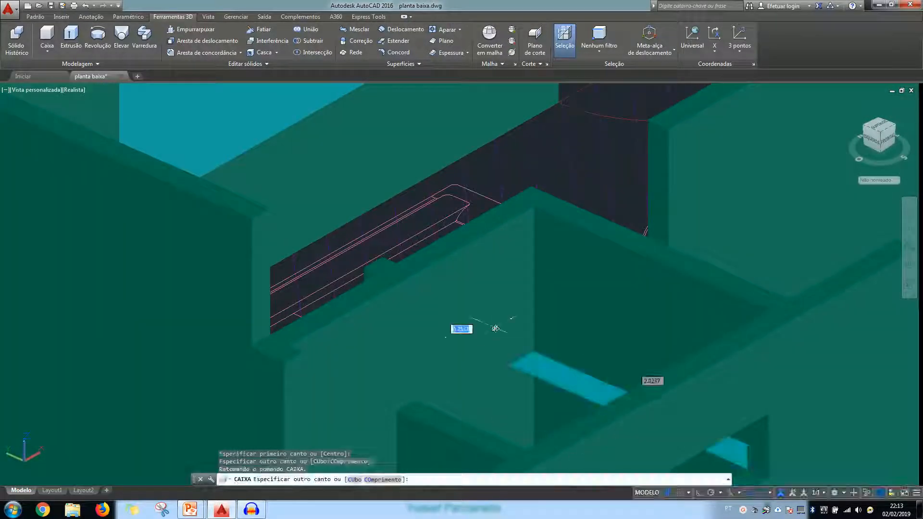
{"action": "scroll", "coordinate": [496, 327], "scroll_direction": "down", "scroll_amount": 4}
{"action": "scroll", "coordinate": [588, 405], "scroll_direction": "up", "scroll_amount": 3}
{"action": "scroll", "coordinate": [588, 406], "scroll_direction": "up", "scroll_amount": 3}
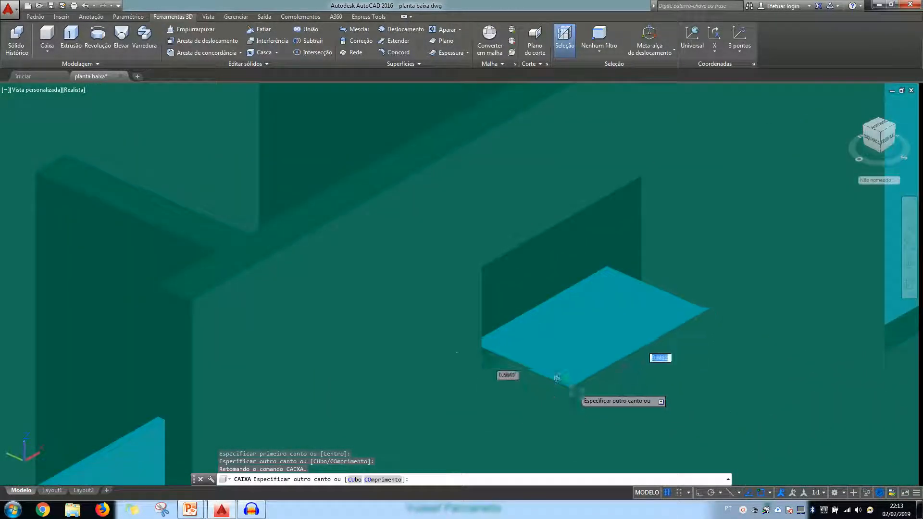
{"action": "left_click", "coordinate": [481, 373]}
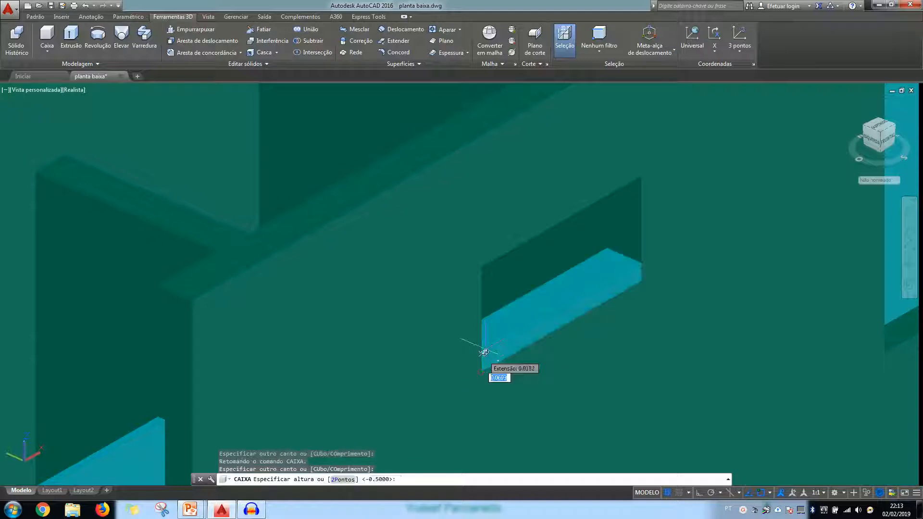
{"action": "left_click", "coordinate": [481, 268]}
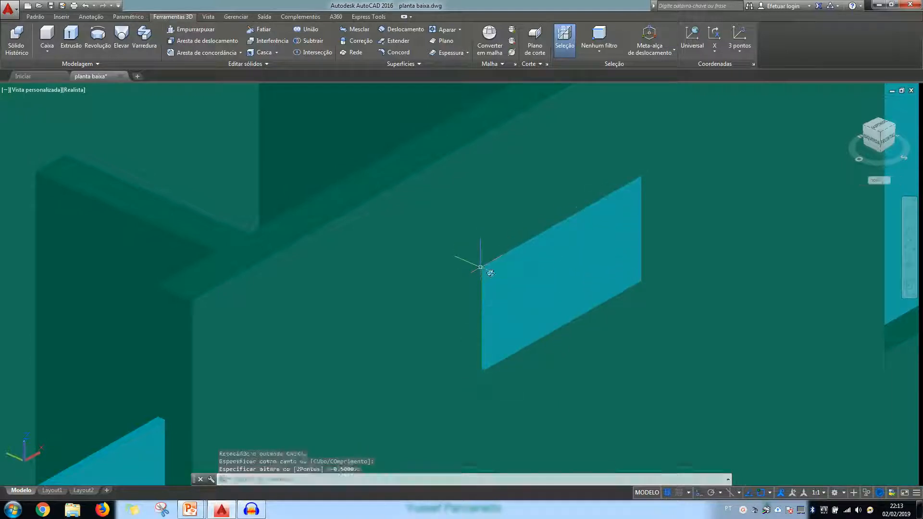
Thin the small front window box by moving its outer lower edge 0.12 inward
{"action": "left_click", "coordinate": [553, 293]}
{"action": "scroll", "coordinate": [552, 300], "scroll_direction": "up", "scroll_amount": 5}
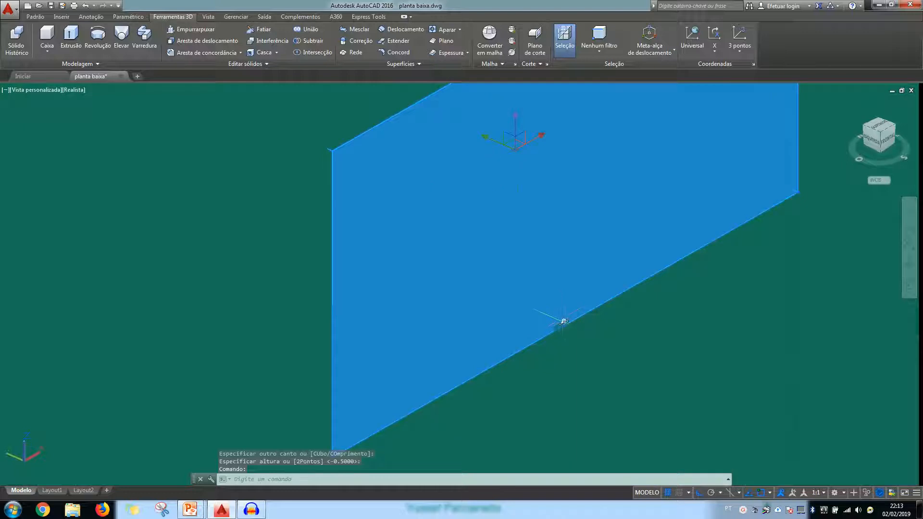
{"action": "left_click", "coordinate": [564, 322]}
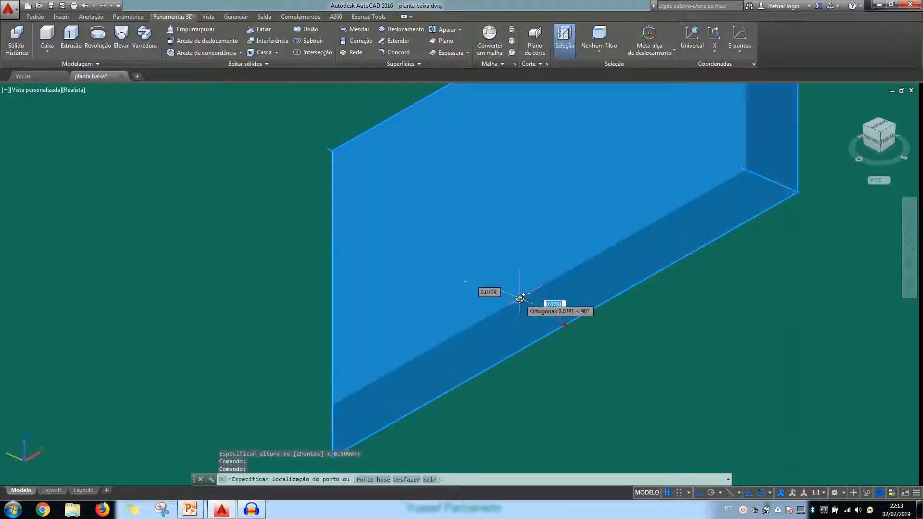
{"action": "key", "text": "Return"}
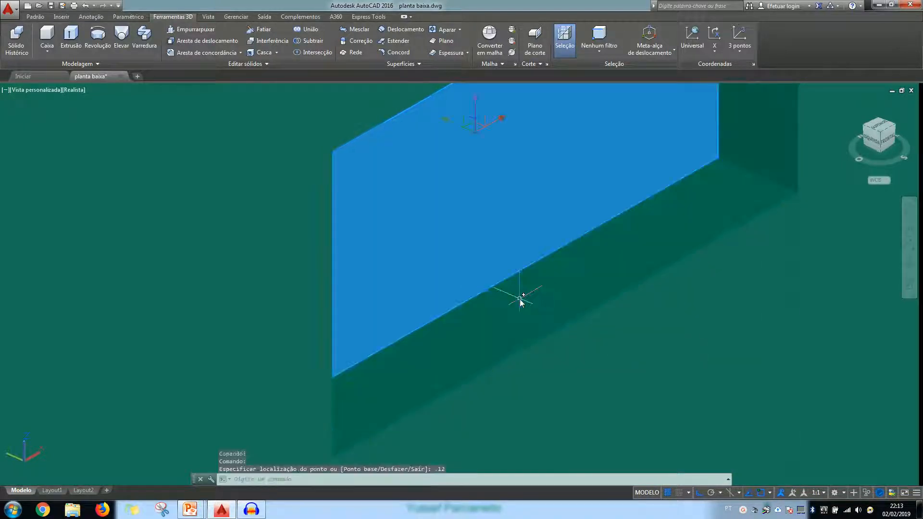
Examine the small window panel and the other front windows of the house, and clear the selection
{"action": "scroll", "coordinate": [521, 300], "scroll_direction": "down", "scroll_amount": 5}
{"action": "middle_click_drag", "start_coordinate": [549, 330], "coordinate": [505, 310], "text": "shift"}
{"action": "scroll", "coordinate": [531, 317], "scroll_direction": "down", "scroll_amount": 2}
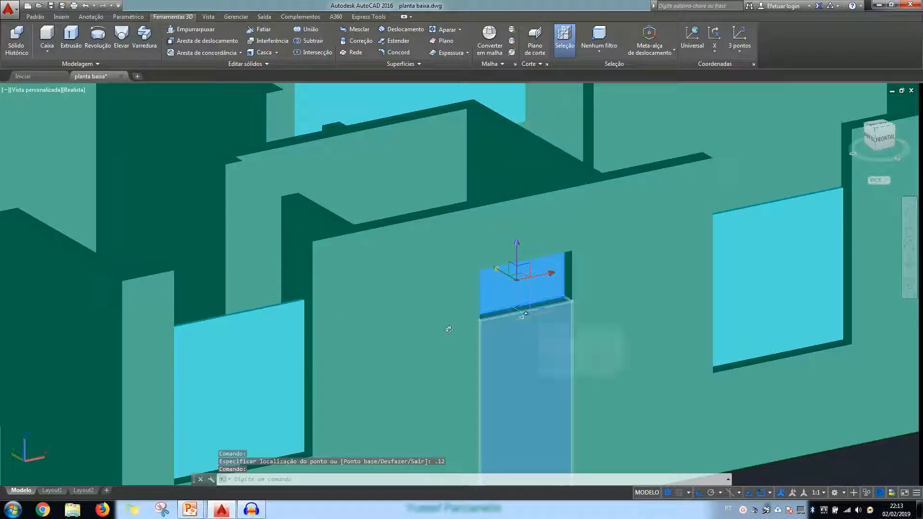
{"action": "scroll", "coordinate": [407, 348], "scroll_direction": "down", "scroll_amount": 8}
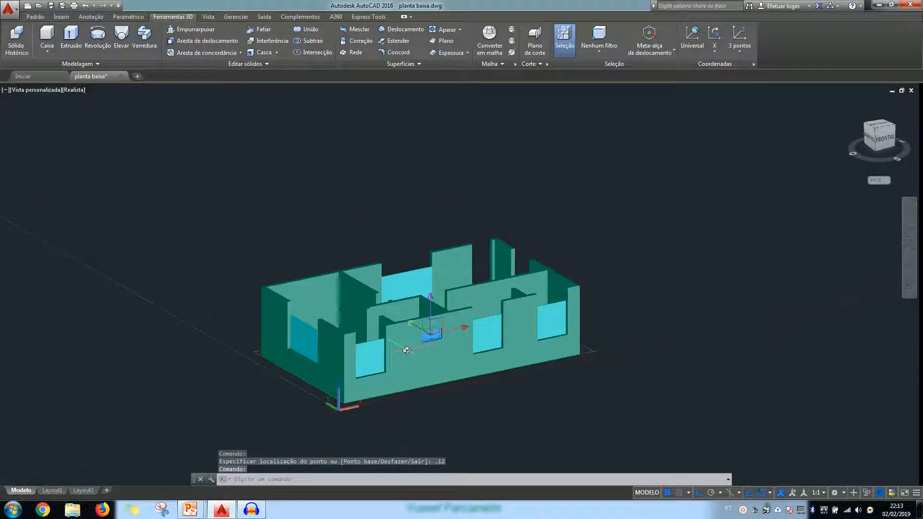
{"action": "middle_click_drag", "start_coordinate": [406, 368], "coordinate": [457, 382], "text": "shift"}
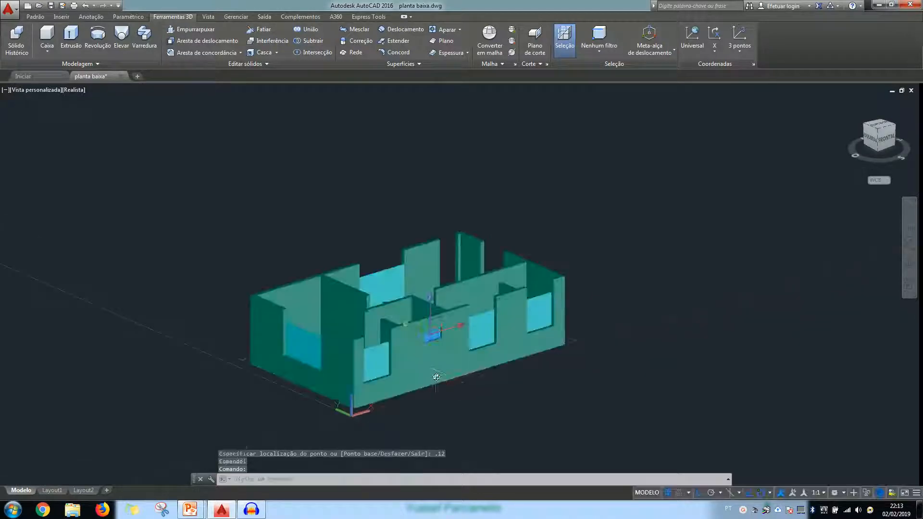
{"action": "scroll", "coordinate": [476, 347], "scroll_direction": "up", "scroll_amount": 6}
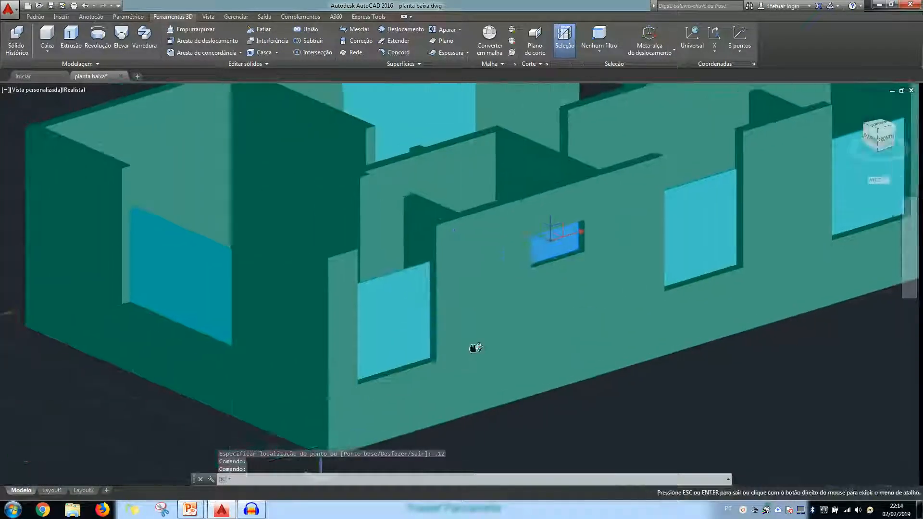
{"action": "middle_click_drag", "start_coordinate": [474, 348], "coordinate": [496, 348]}
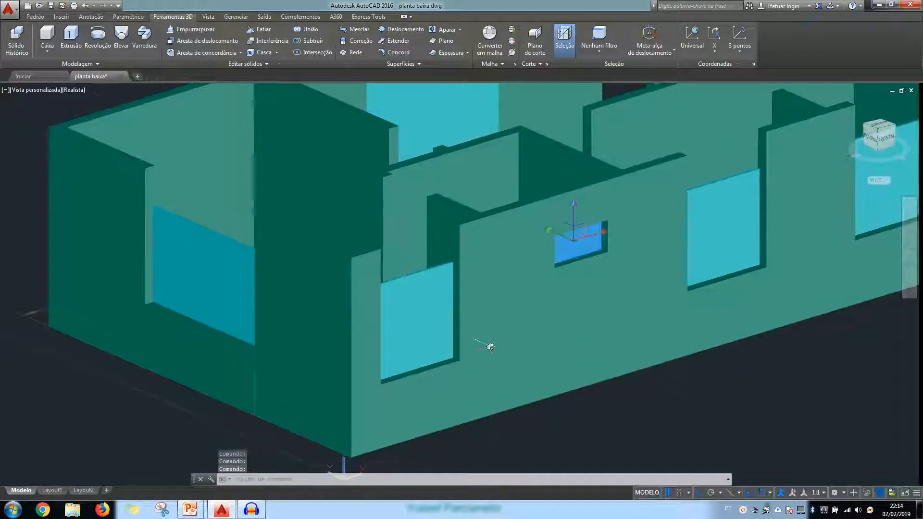
{"action": "key", "text": "Escape"}
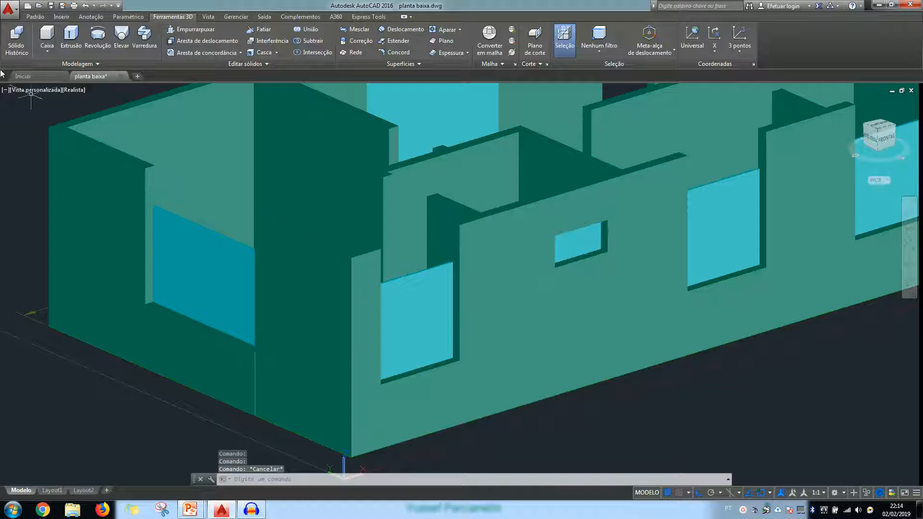
On layer paredes_3d, create a 0.5-high box downward from the wall tops above the side-wall window, spanning the gap between the walls
{"action": "left_click", "coordinate": [35, 17]}
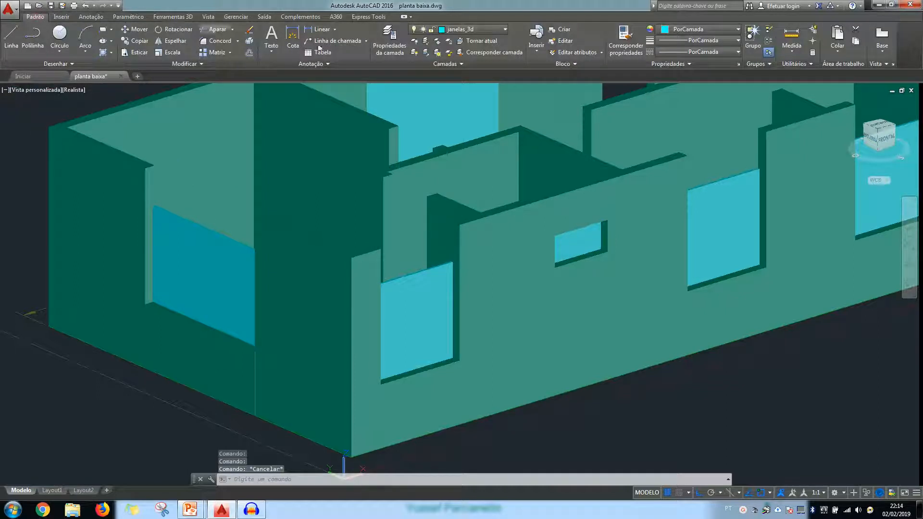
{"action": "left_click", "coordinate": [492, 29]}
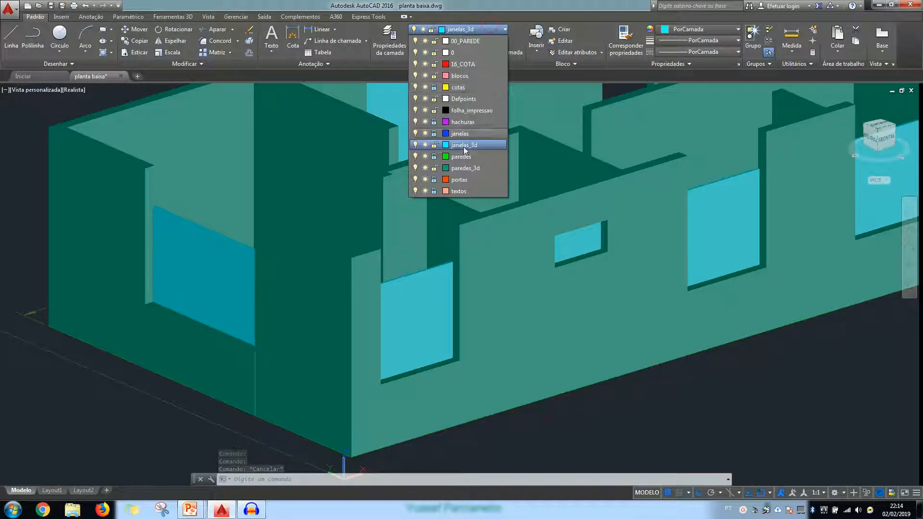
{"action": "left_click", "coordinate": [466, 168]}
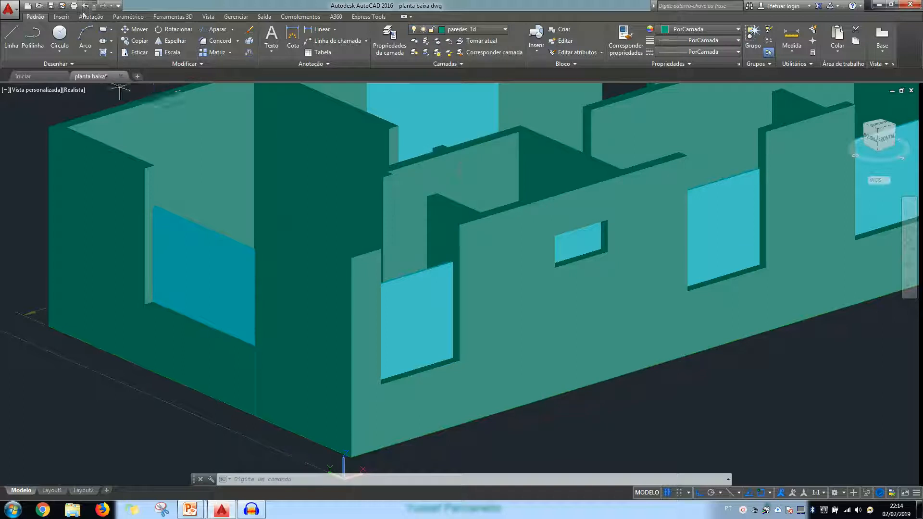
{"action": "left_click", "coordinate": [173, 17]}
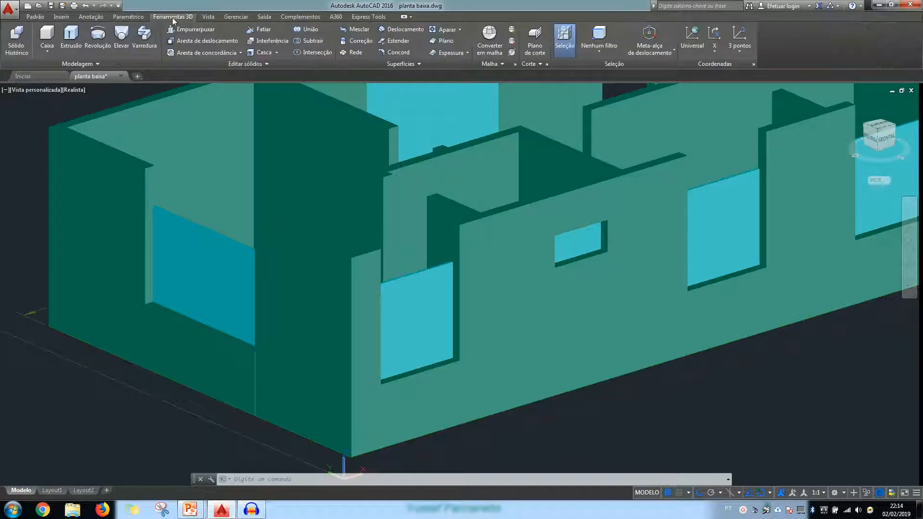
{"action": "left_click", "coordinate": [47, 36]}
{"action": "scroll", "coordinate": [96, 161], "scroll_direction": "up", "scroll_amount": 5}
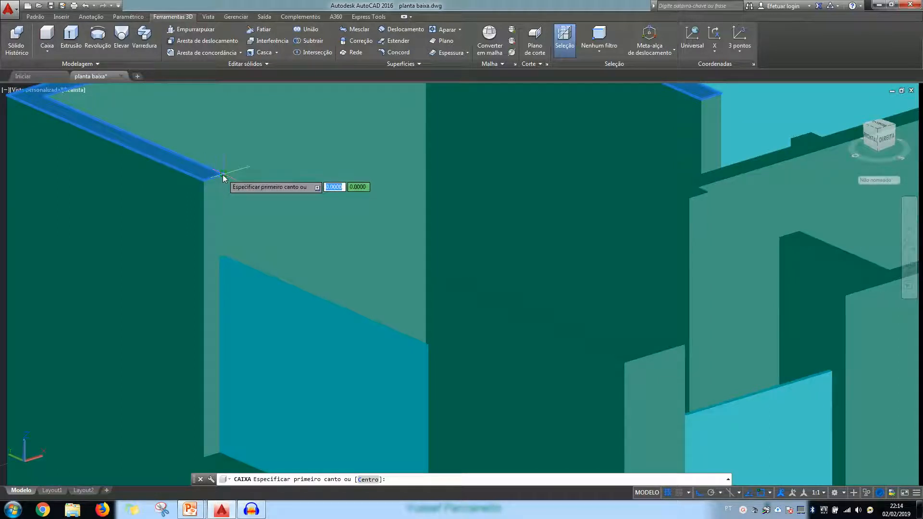
{"action": "left_click", "coordinate": [223, 177]}
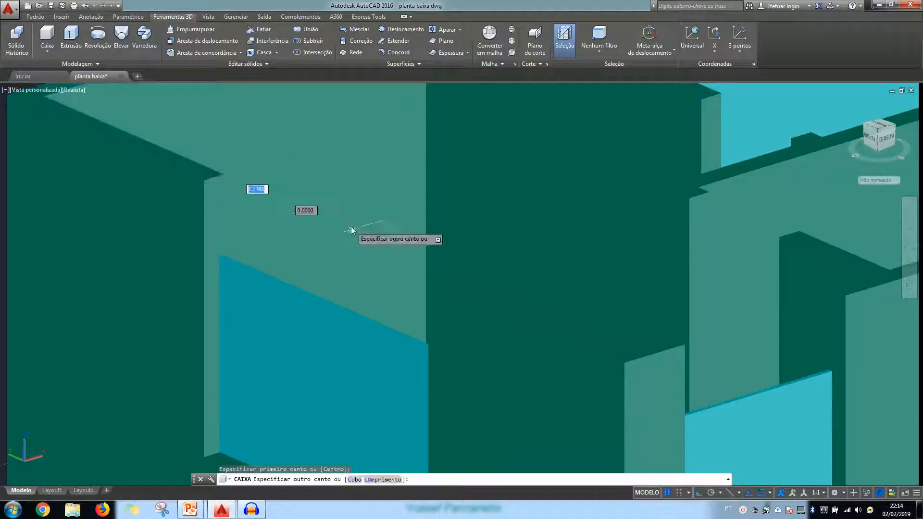
{"action": "left_click", "coordinate": [428, 279]}
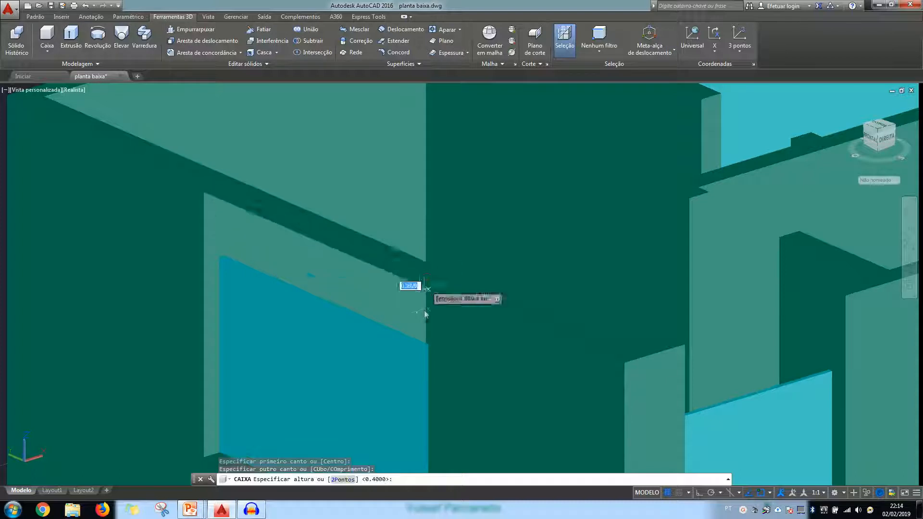
{"action": "type", "text": ".5"}
{"action": "key", "text": "Return"}
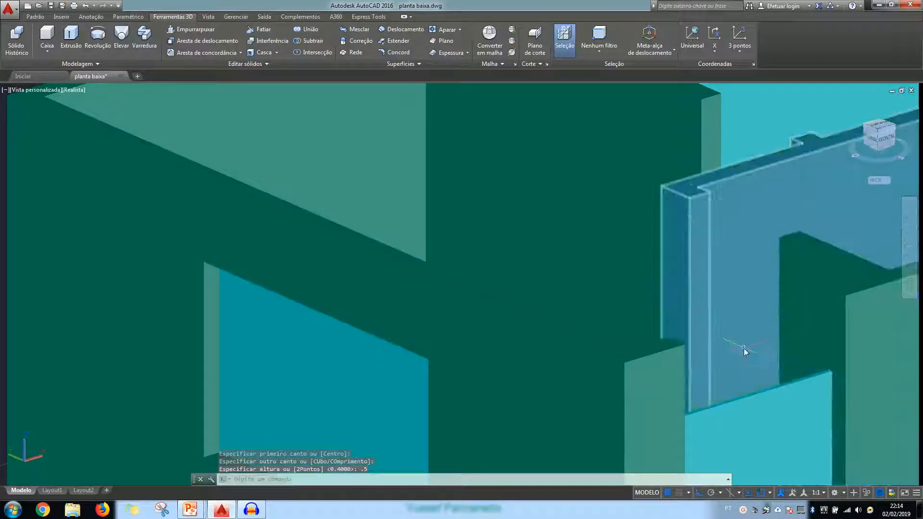
Create a 0.5-high wall box downward from the wall tops above the front window nearest the side-wall corner
{"action": "key", "text": "Return"}
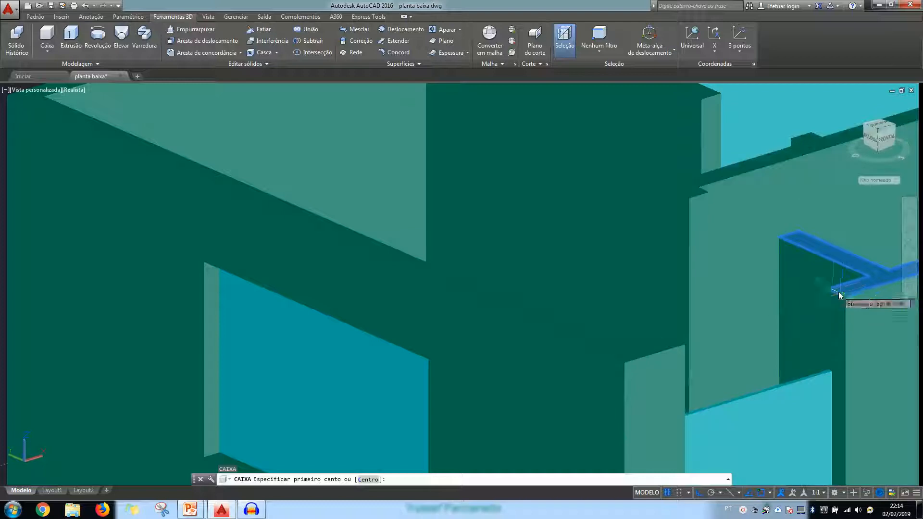
{"action": "left_click", "coordinate": [849, 296]}
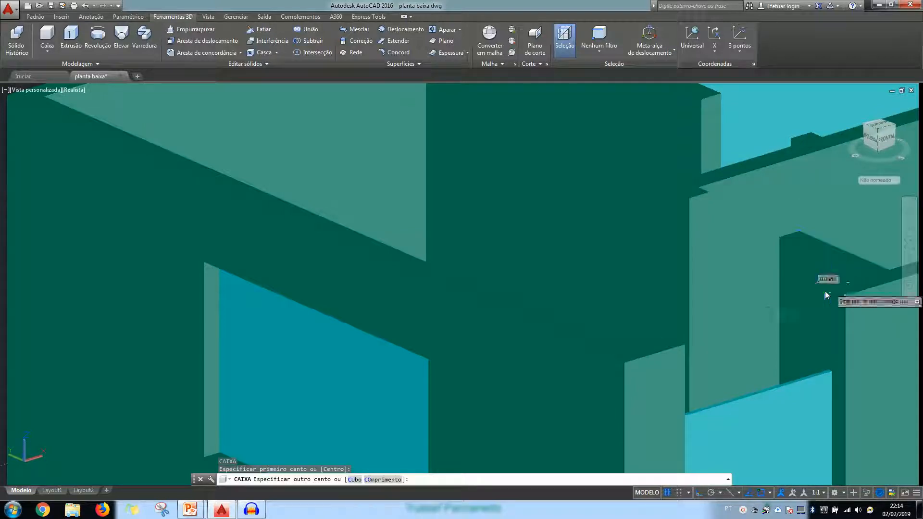
{"action": "left_click", "coordinate": [686, 350]}
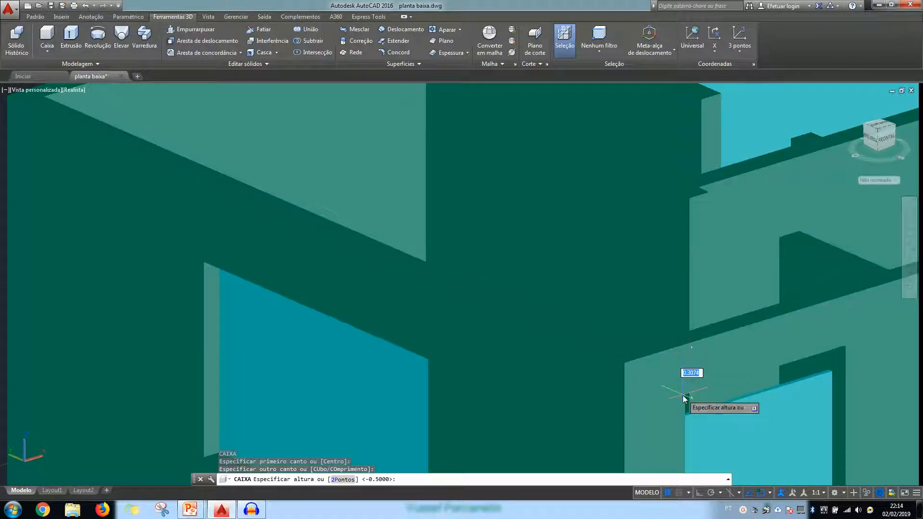
{"action": "key", "text": "Return"}
{"action": "scroll", "coordinate": [298, 307], "scroll_direction": "down", "scroll_amount": 8}
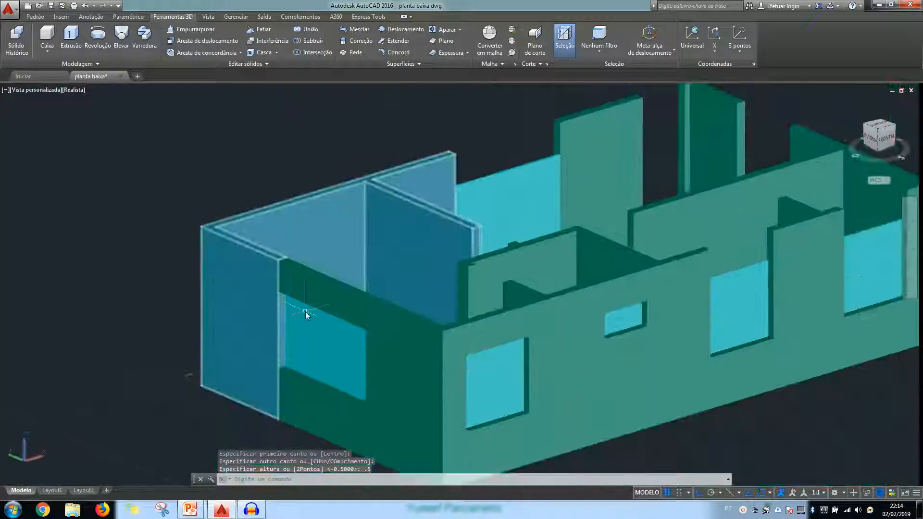
{"action": "middle_click_drag", "start_coordinate": [858, 251], "coordinate": [618, 298], "text": "shift"}
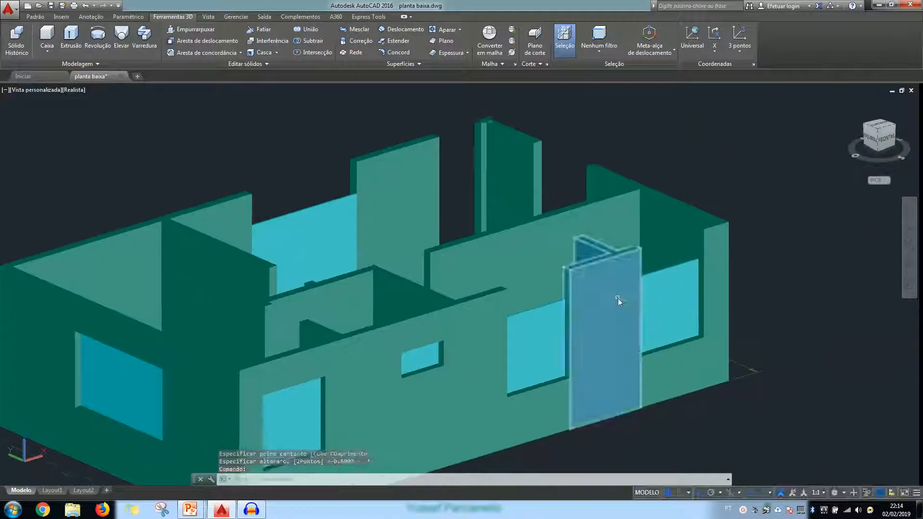
{"action": "scroll", "coordinate": [618, 298], "scroll_direction": "up", "scroll_amount": 3}
{"action": "scroll", "coordinate": [581, 299], "scroll_direction": "up", "scroll_amount": 2}
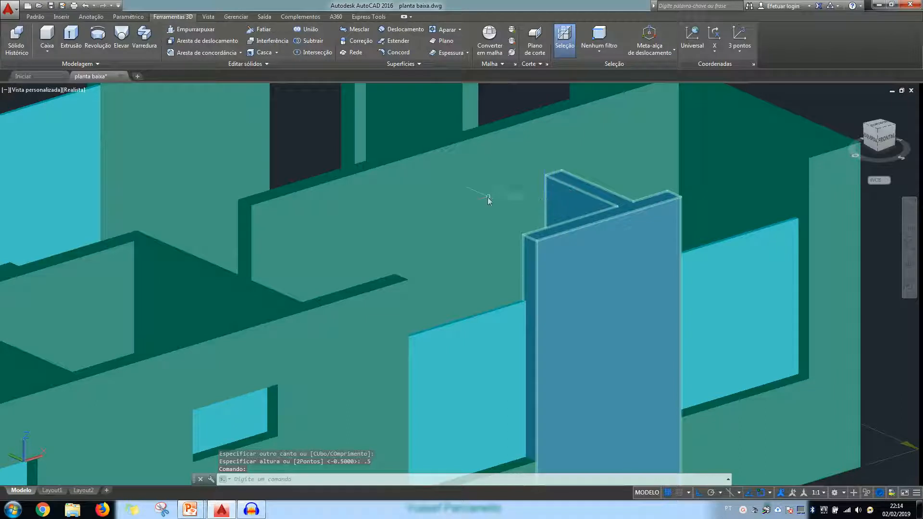
{"action": "key", "text": "Return"}
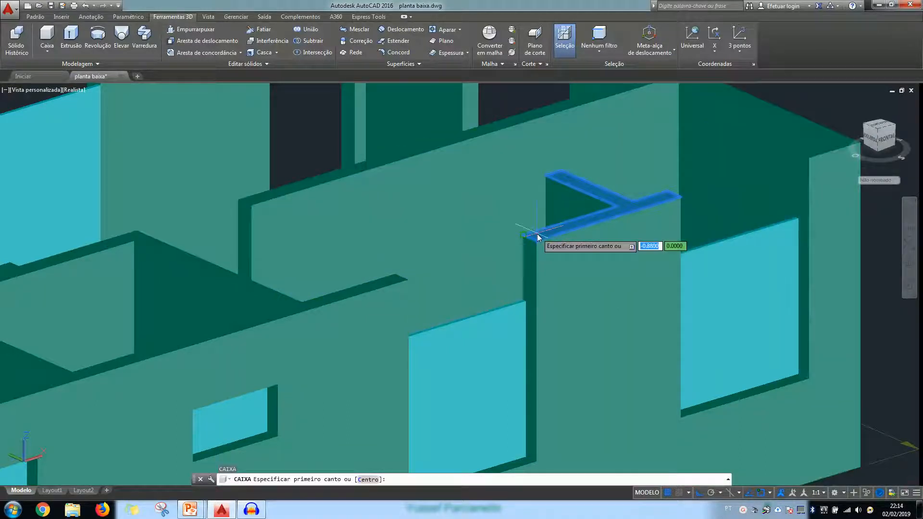
{"action": "left_click", "coordinate": [523, 238]}
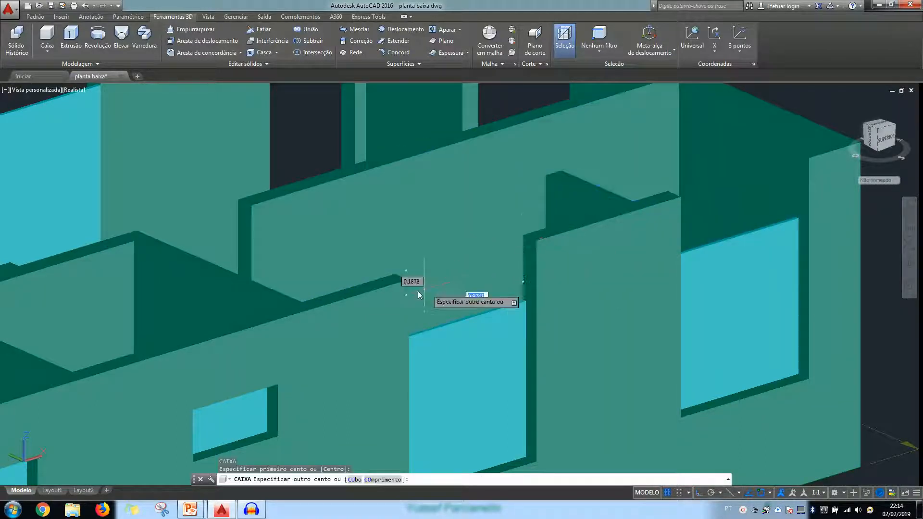
{"action": "key", "text": "Escape"}
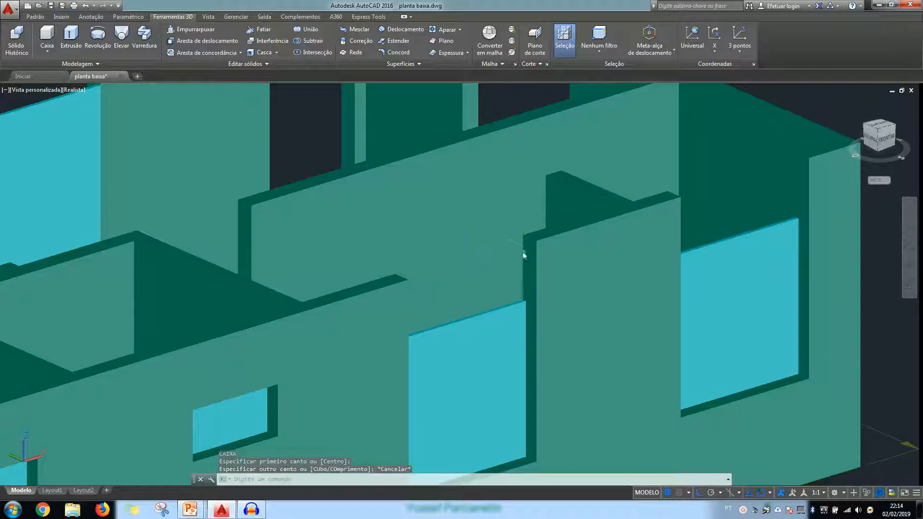
Create a 0.5-high wall box above the front window just beyond the small one, bridging the tops of the adjoining walls
{"action": "left_click", "coordinate": [46, 42]}
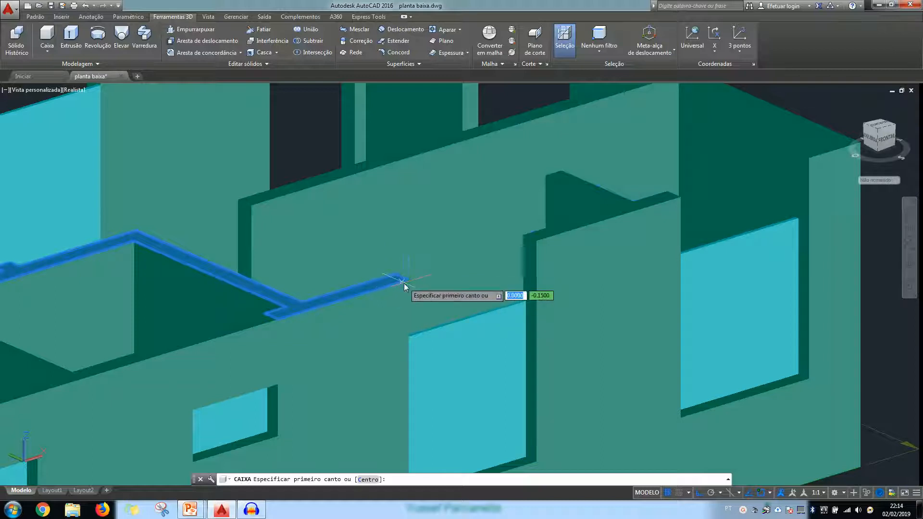
{"action": "left_click", "coordinate": [407, 283]}
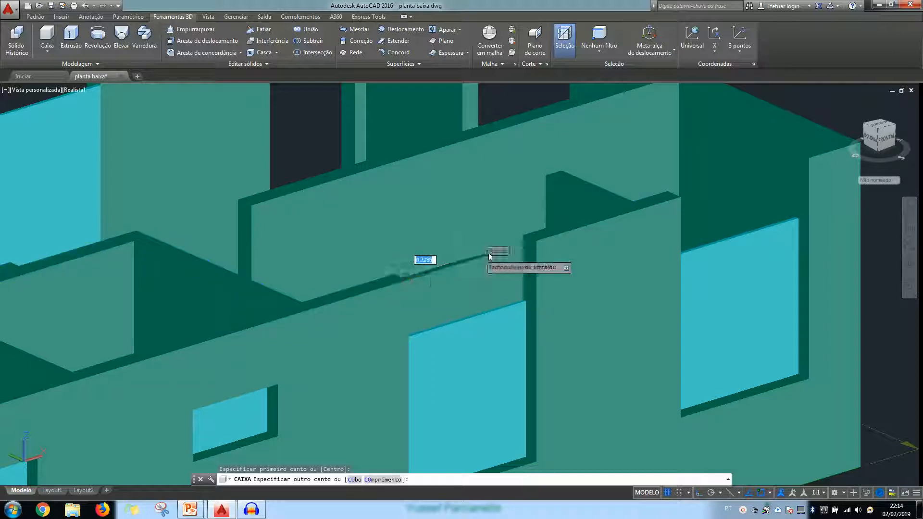
{"action": "left_click", "coordinate": [524, 236]}
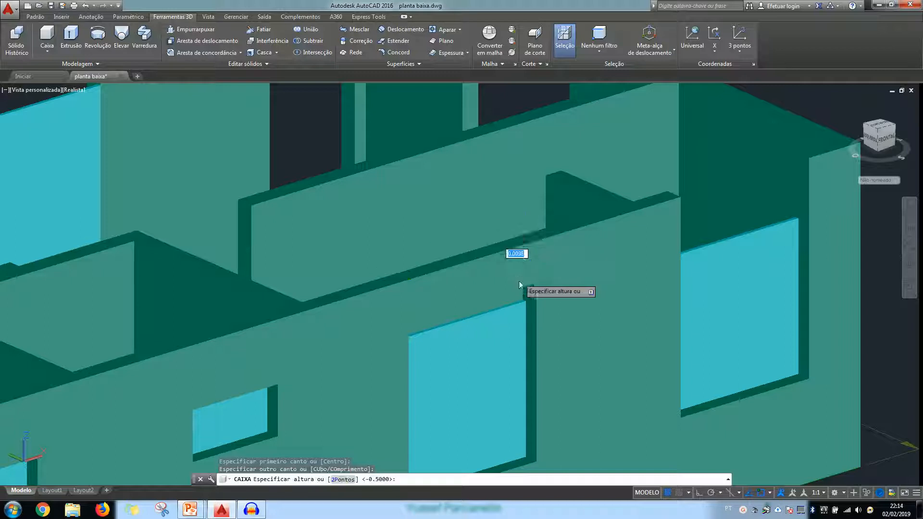
{"action": "type", "text": ".5"}
{"action": "key", "text": "Return"}
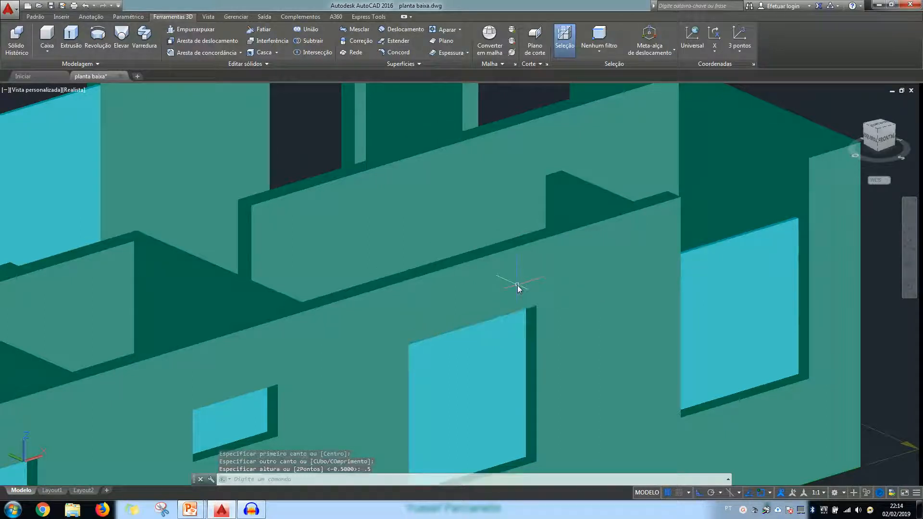
{"action": "scroll", "coordinate": [789, 224], "scroll_direction": "up", "scroll_amount": 5}
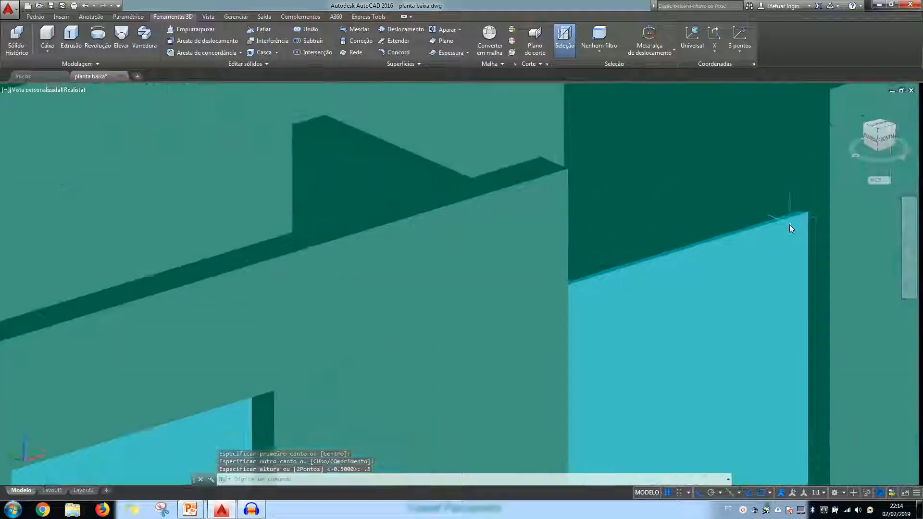
{"action": "key", "text": "Return"}
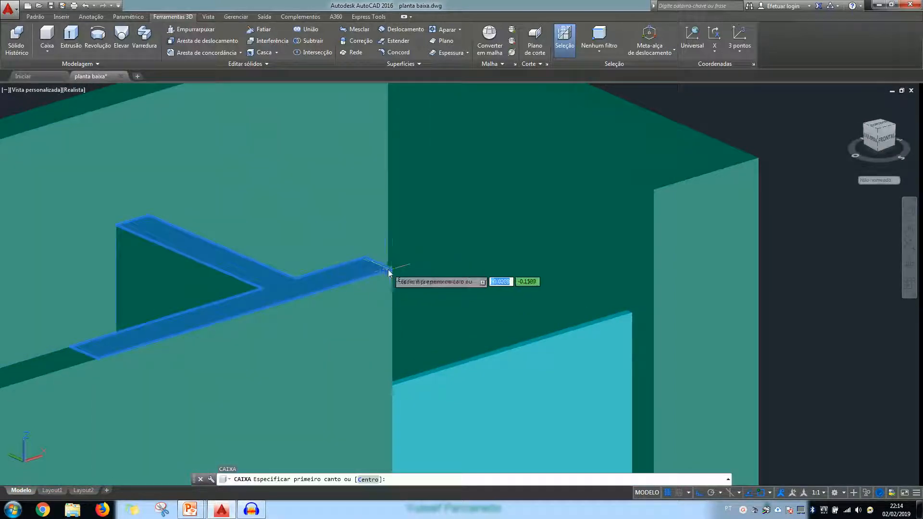
{"action": "left_click", "coordinate": [392, 269]}
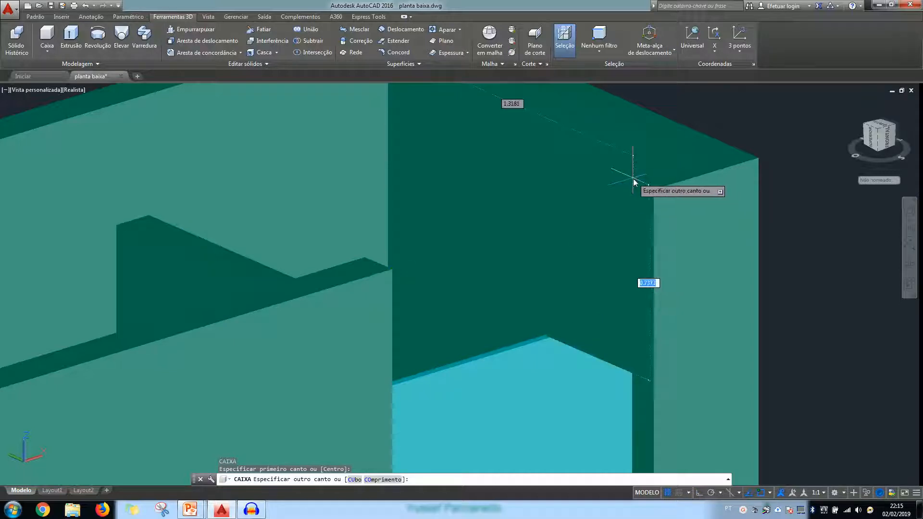
{"action": "key", "text": "Escape"}
Create a 0.5-high wall box above the last front window, from the end wall's inner top corner to the neighbouring wall's outer corner
{"action": "middle_click_drag", "start_coordinate": [576, 239], "coordinate": [582, 260], "text": "shift"}
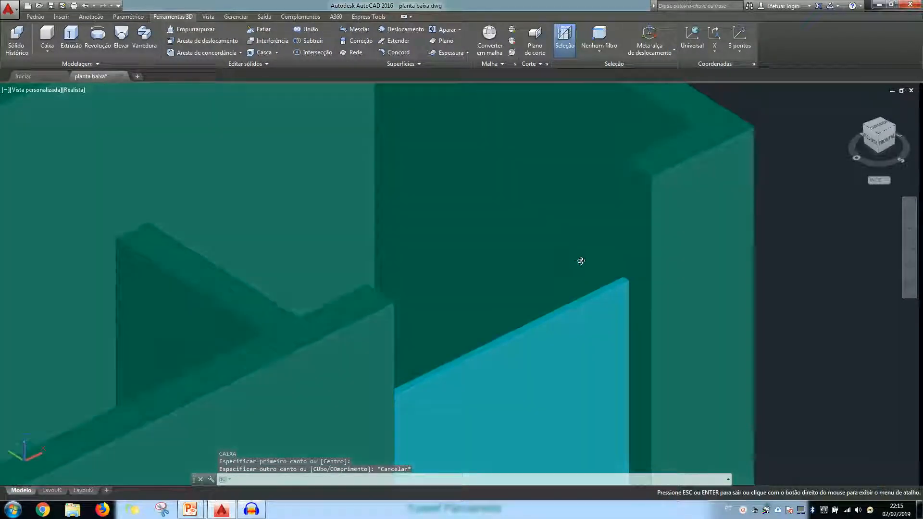
{"action": "key", "text": "Return"}
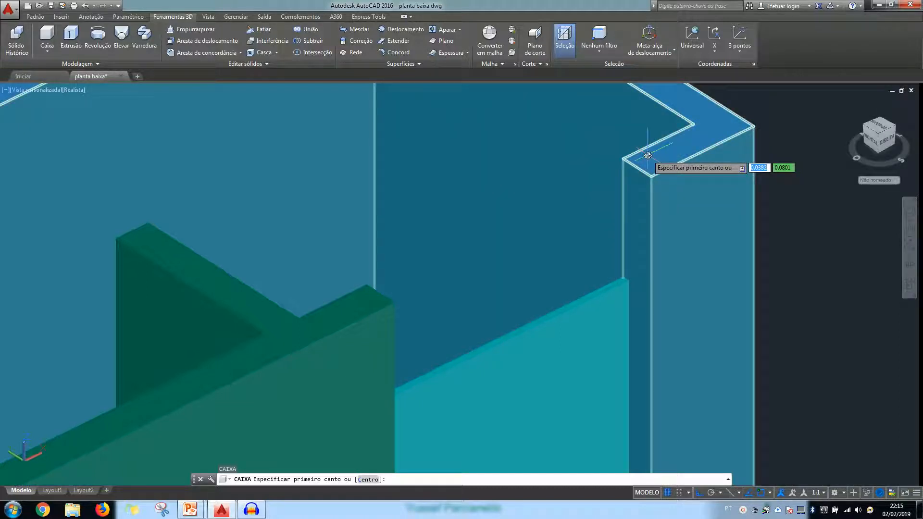
{"action": "key", "text": "Escape"}
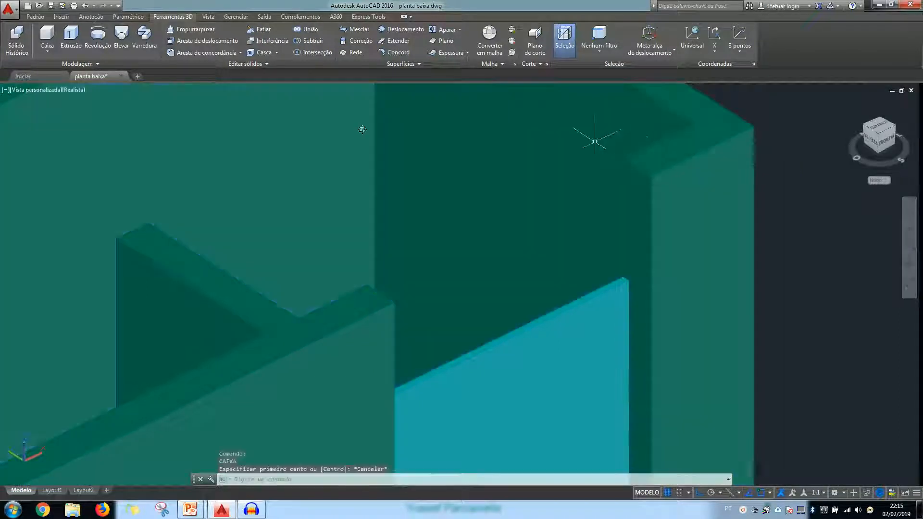
{"action": "left_click", "coordinate": [46, 39]}
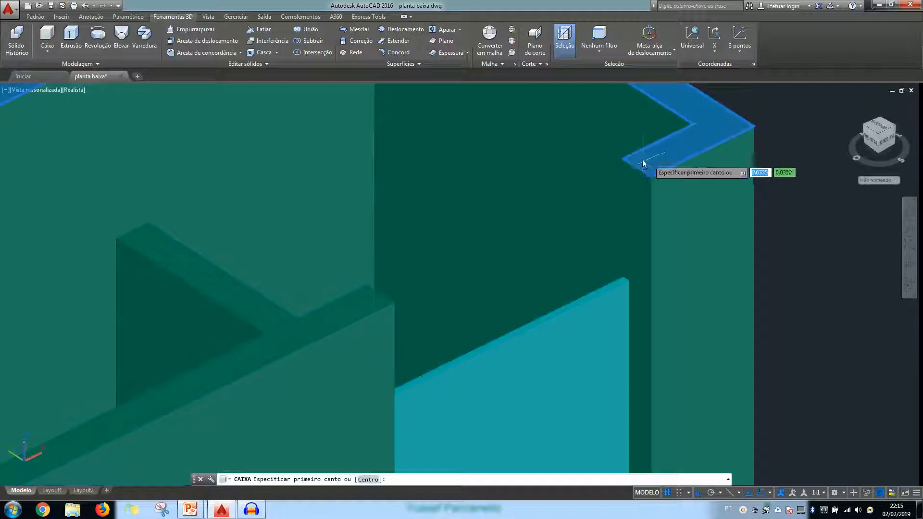
{"action": "left_click", "coordinate": [625, 161]}
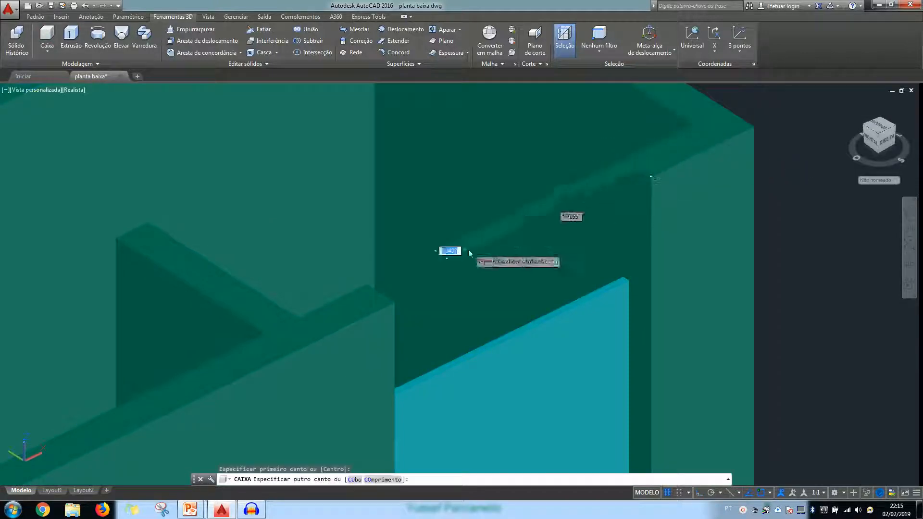
{"action": "left_click", "coordinate": [395, 304]}
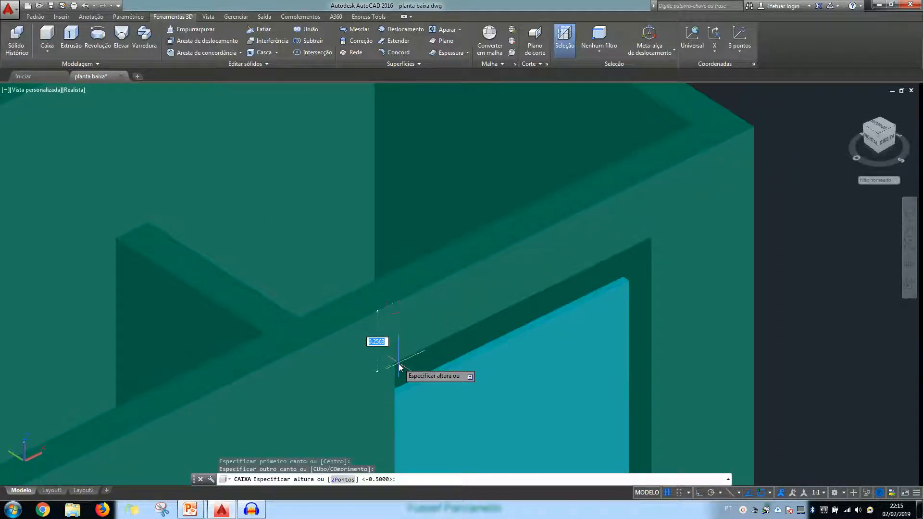
{"action": "type", "text": ".5"}
{"action": "key", "text": "Return"}
Create a 0.5-high wall box downward from the wall tops above the window in the 9.350 side wall beside the Sala
{"action": "scroll", "coordinate": [399, 363], "scroll_direction": "down", "scroll_amount": 4}
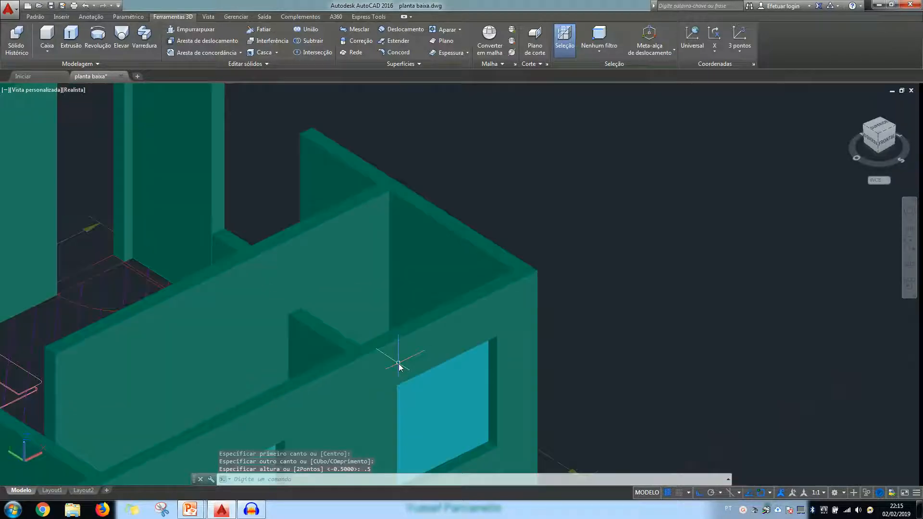
{"action": "scroll", "coordinate": [399, 363], "scroll_direction": "down", "scroll_amount": 2}
{"action": "middle_click_drag", "start_coordinate": [372, 371], "coordinate": [552, 278]}
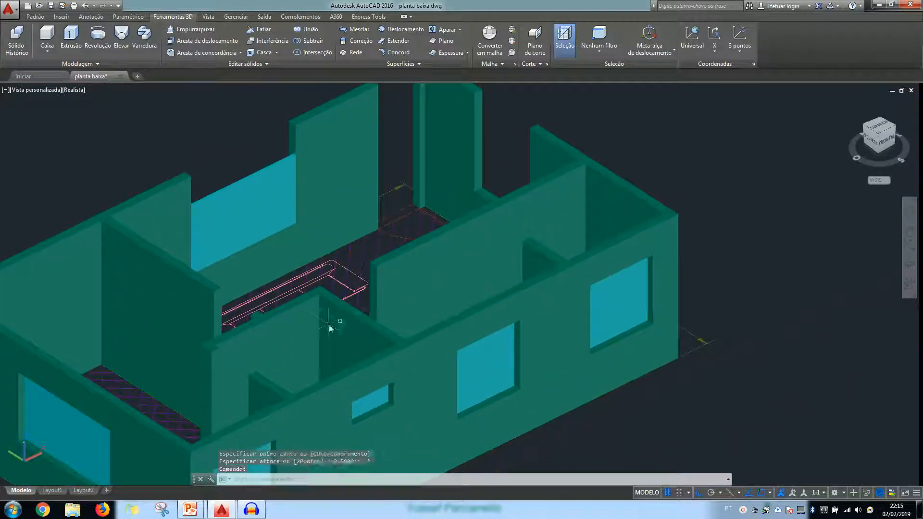
{"action": "middle_click_drag", "start_coordinate": [248, 321], "coordinate": [394, 328], "text": "shift"}
{"action": "scroll", "coordinate": [394, 328], "scroll_direction": "up", "scroll_amount": 3}
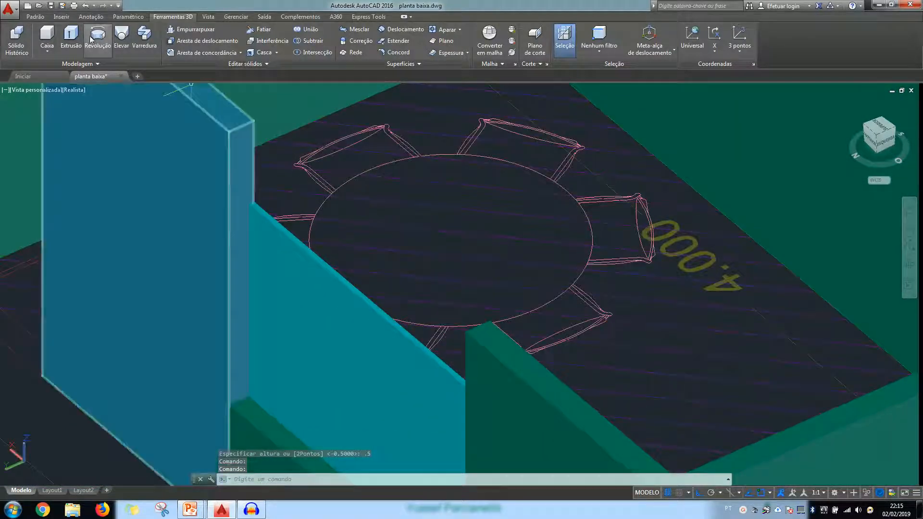
{"action": "left_click", "coordinate": [47, 36]}
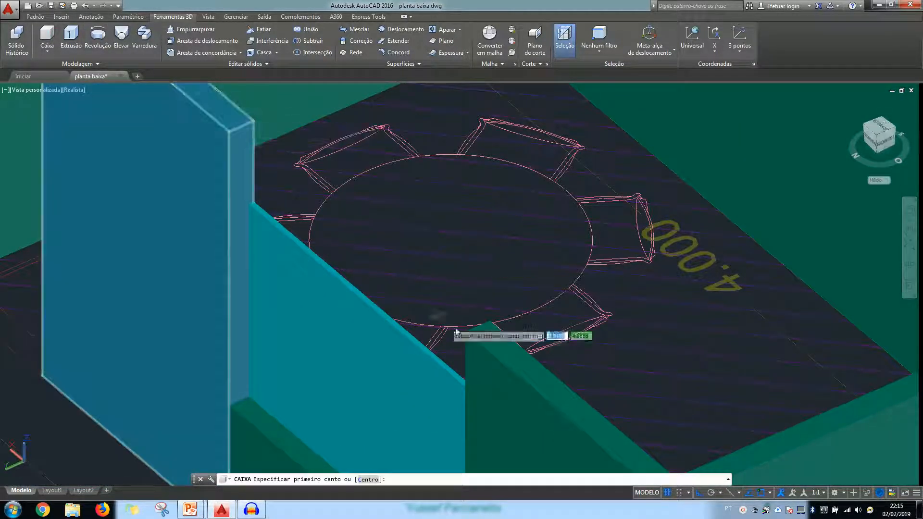
{"action": "left_click", "coordinate": [491, 323]}
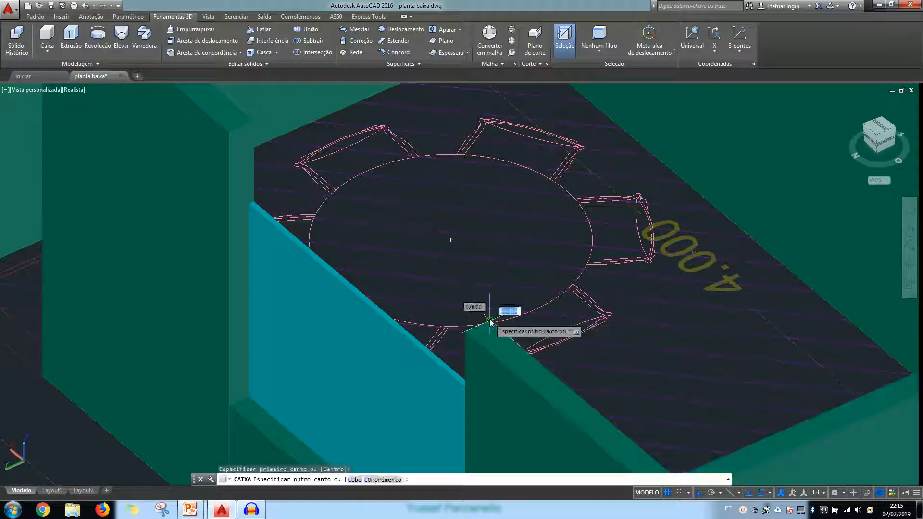
{"action": "left_click", "coordinate": [229, 134]}
{"action": "key", "text": "Return"}
Create a 0.5-high wall box above the open window in the 5.500 end wall, bridging the tops of the adjoining walls
{"action": "scroll", "coordinate": [231, 184], "scroll_direction": "down", "scroll_amount": 5}
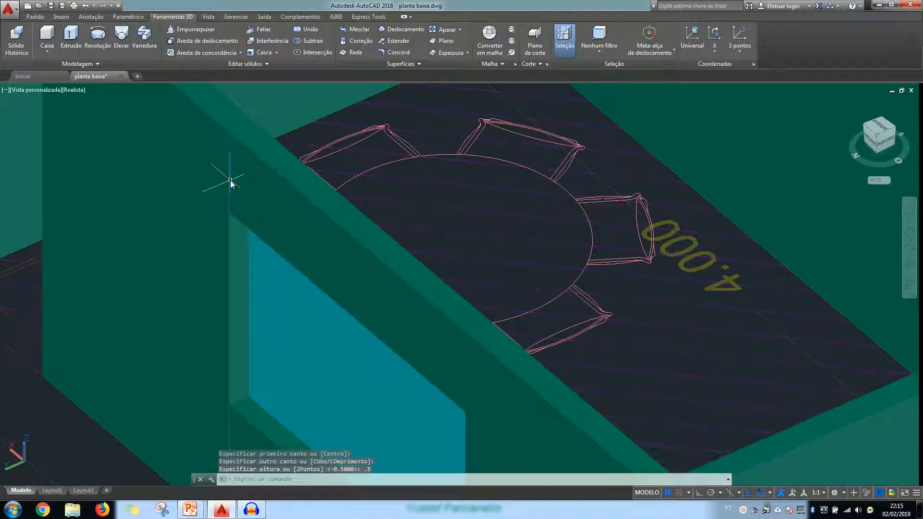
{"action": "scroll", "coordinate": [230, 183], "scroll_direction": "down", "scroll_amount": 4}
{"action": "scroll", "coordinate": [230, 183], "scroll_direction": "up", "scroll_amount": 1}
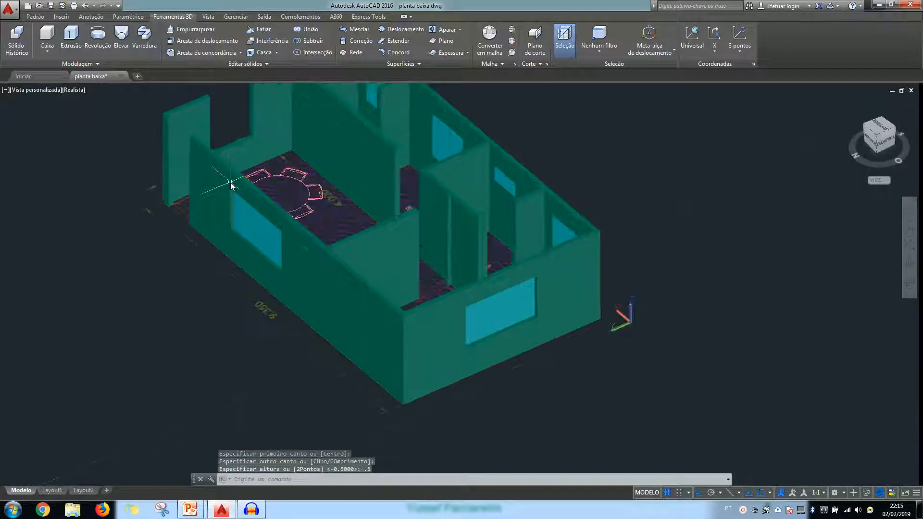
{"action": "middle_click_drag", "start_coordinate": [158, 187], "coordinate": [280, 186], "text": "shift"}
{"action": "scroll", "coordinate": [254, 196], "scroll_direction": "up", "scroll_amount": 6}
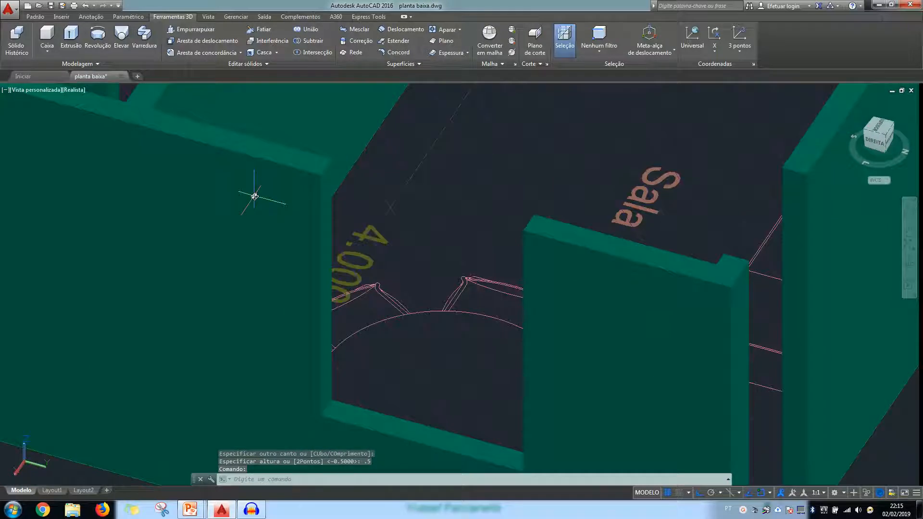
{"action": "left_click", "coordinate": [50, 34]}
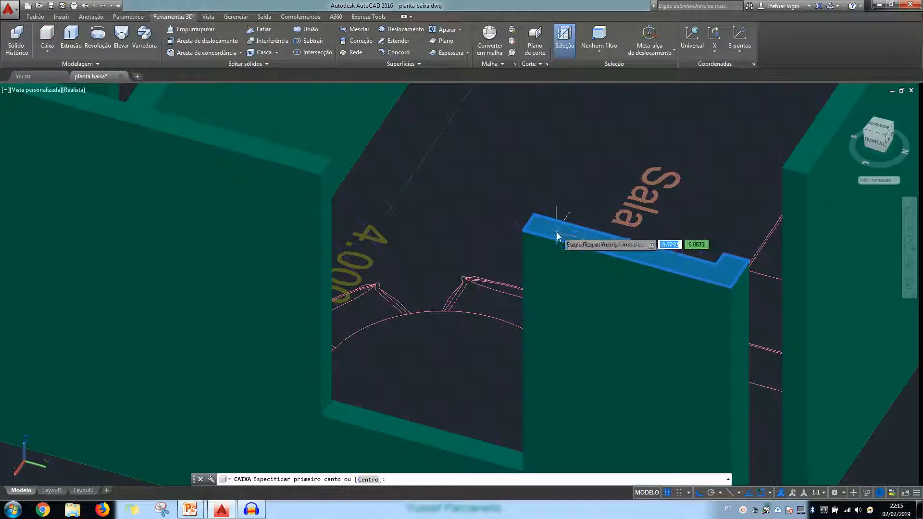
{"action": "left_click", "coordinate": [523, 230]}
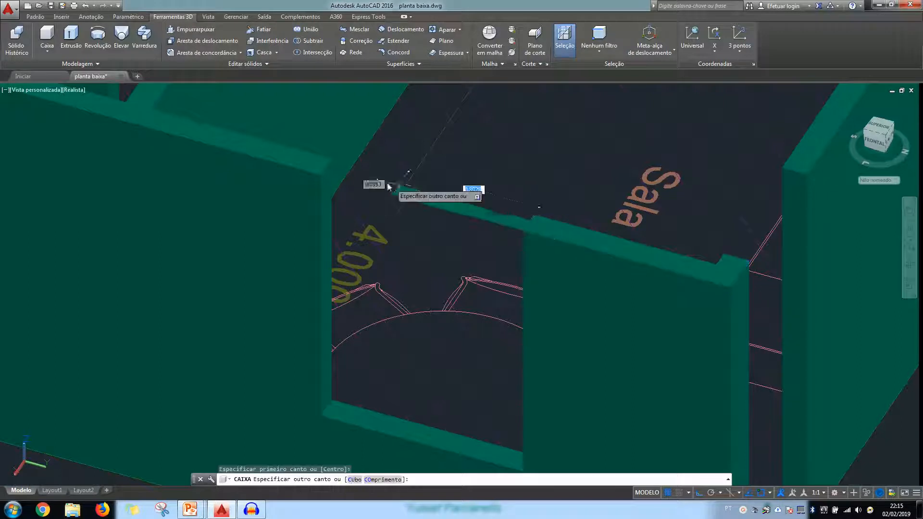
{"action": "left_click", "coordinate": [332, 164]}
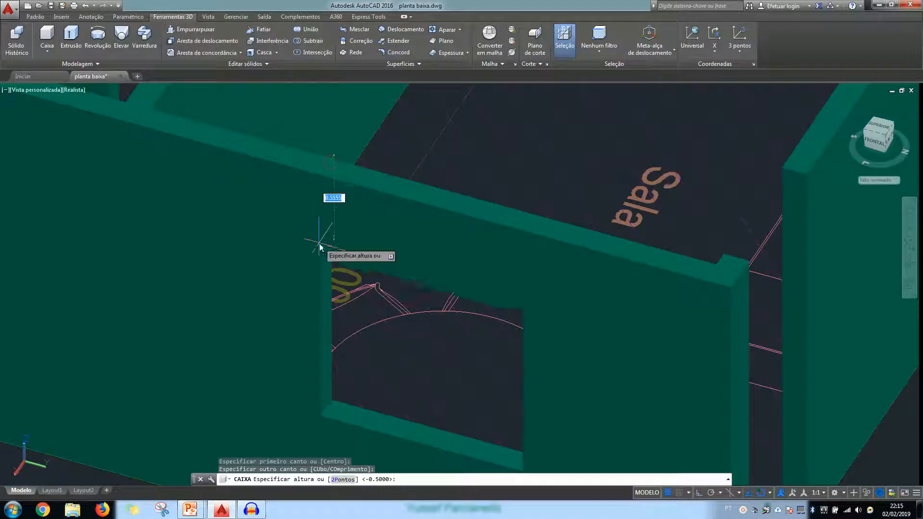
{"action": "key", "text": "Return"}
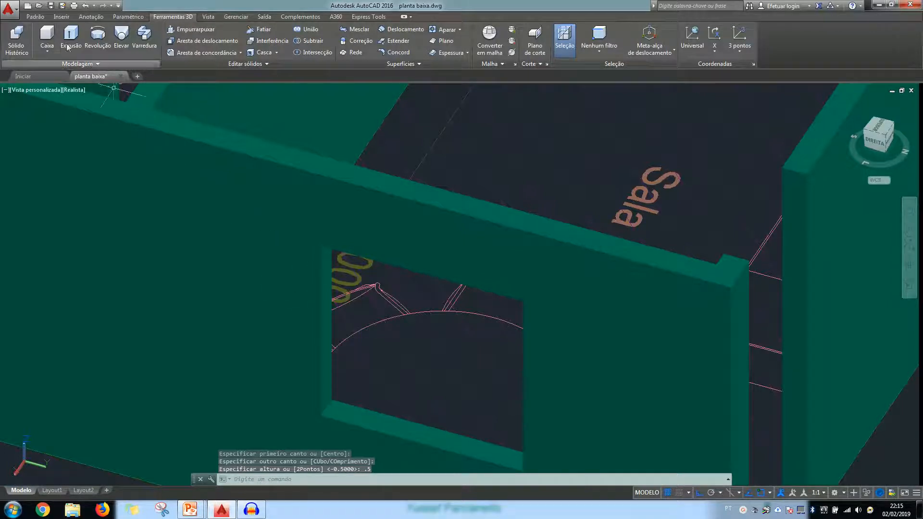
On layer janelas_3d, create a box filling the 5.500 end wall's window opening, from the sill up to the underside of the wall above
{"action": "left_click", "coordinate": [35, 16]}
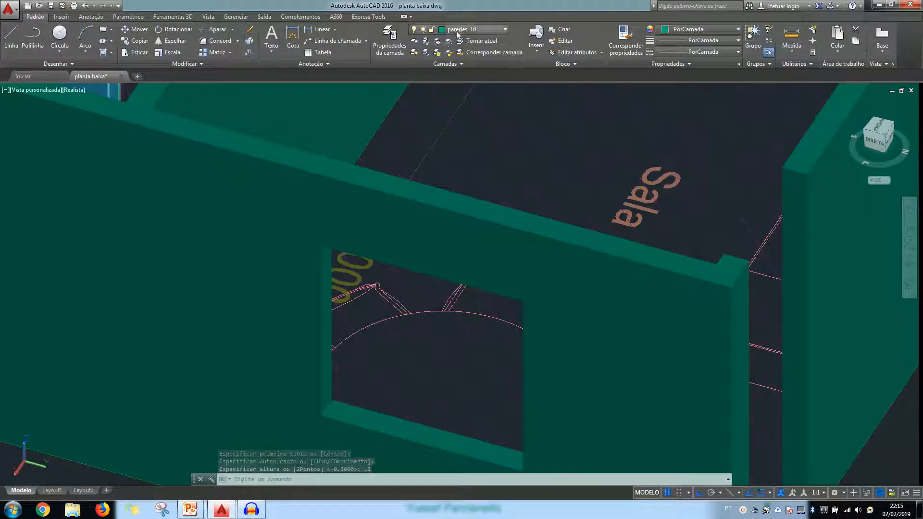
{"action": "left_click", "coordinate": [471, 29]}
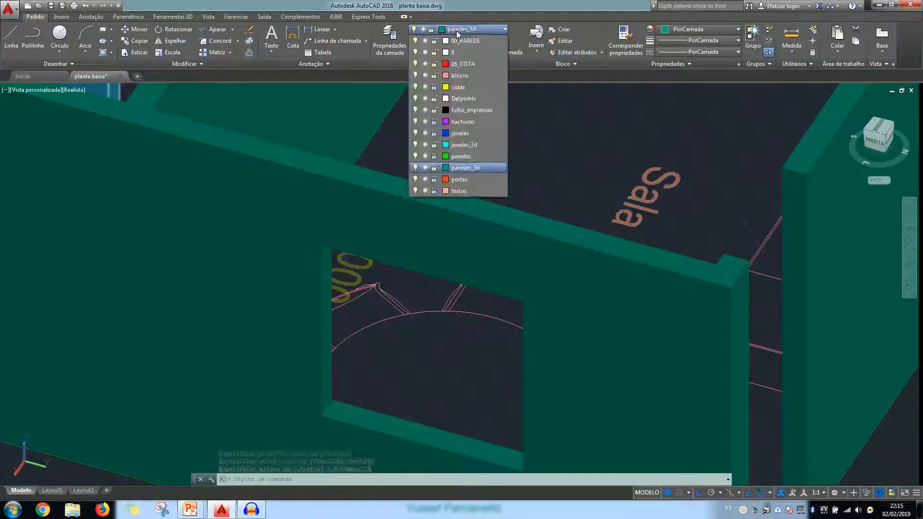
{"action": "left_click", "coordinate": [456, 145]}
{"action": "left_click", "coordinate": [175, 16]}
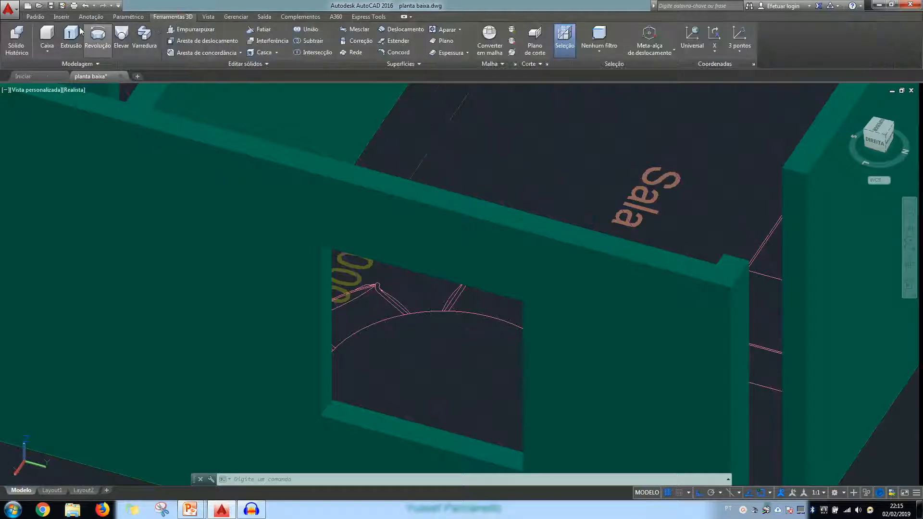
{"action": "left_click", "coordinate": [43, 37]}
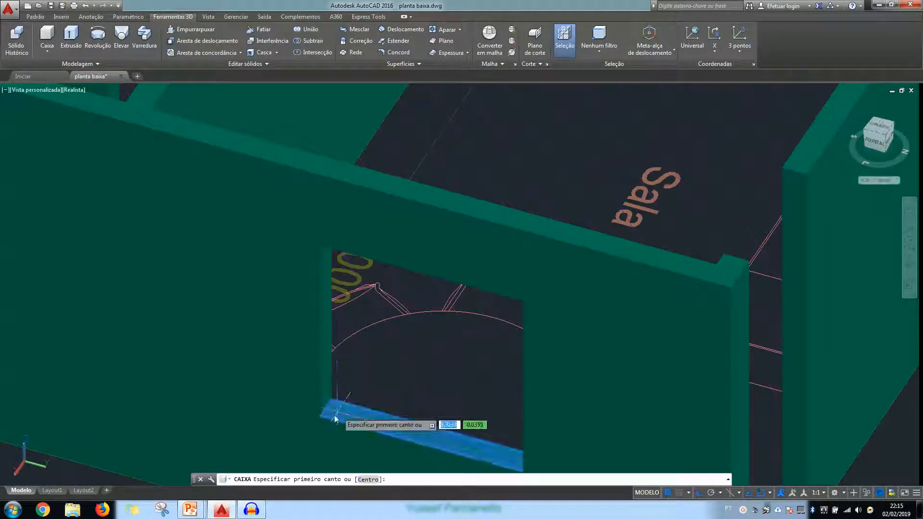
{"action": "left_click", "coordinate": [326, 416]}
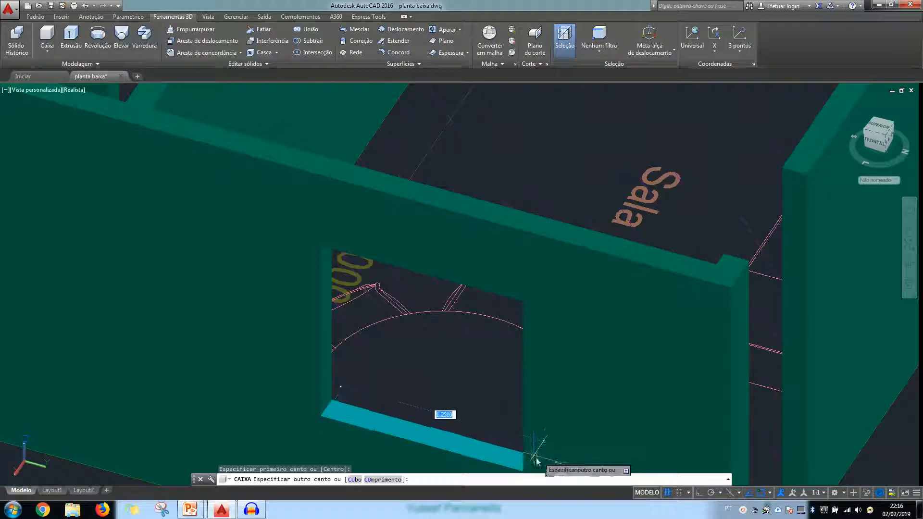
{"action": "left_click", "coordinate": [536, 442]}
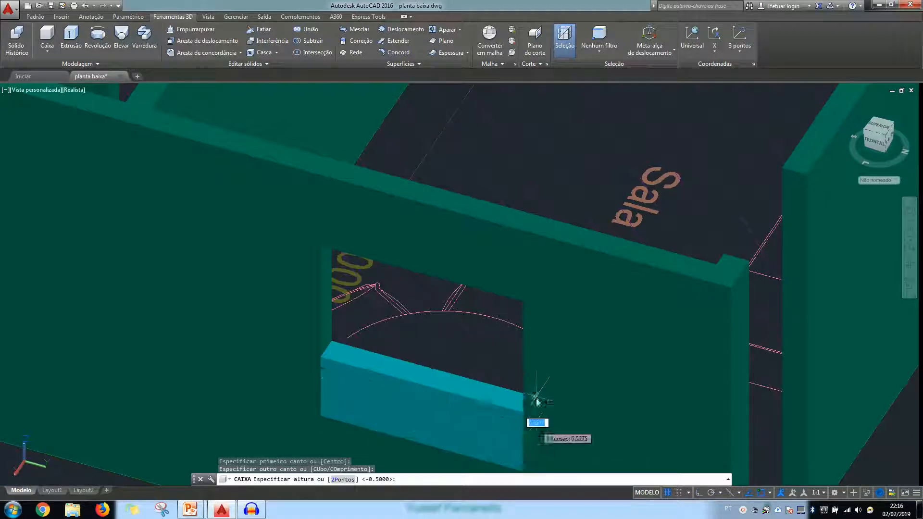
{"action": "left_click", "coordinate": [533, 287]}
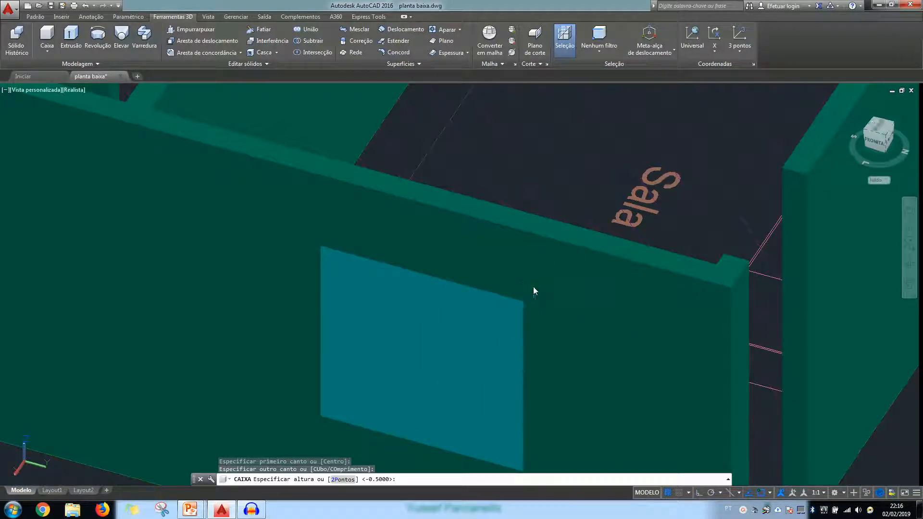
Thin the end wall's window panel by moving its outer face 0.12 inward, then deselect it
{"action": "left_click", "coordinate": [423, 367]}
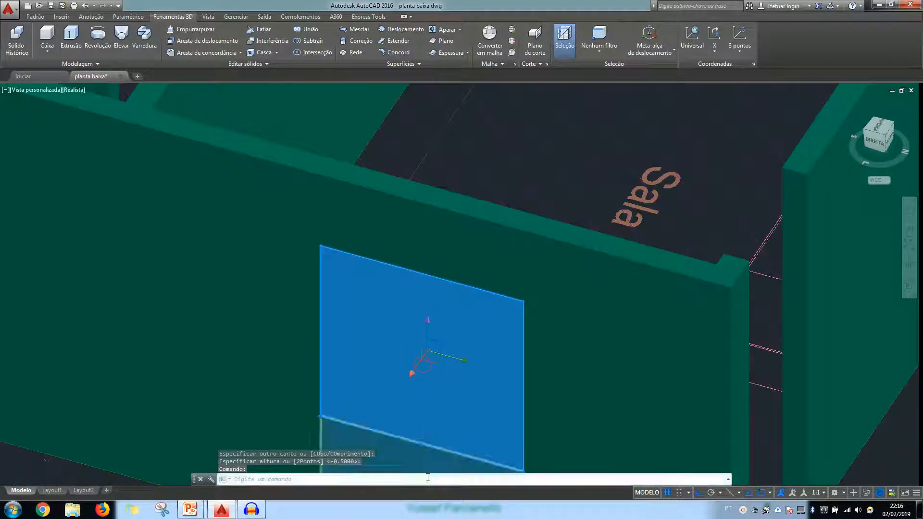
{"action": "scroll", "coordinate": [421, 432], "scroll_direction": "up", "scroll_amount": 6}
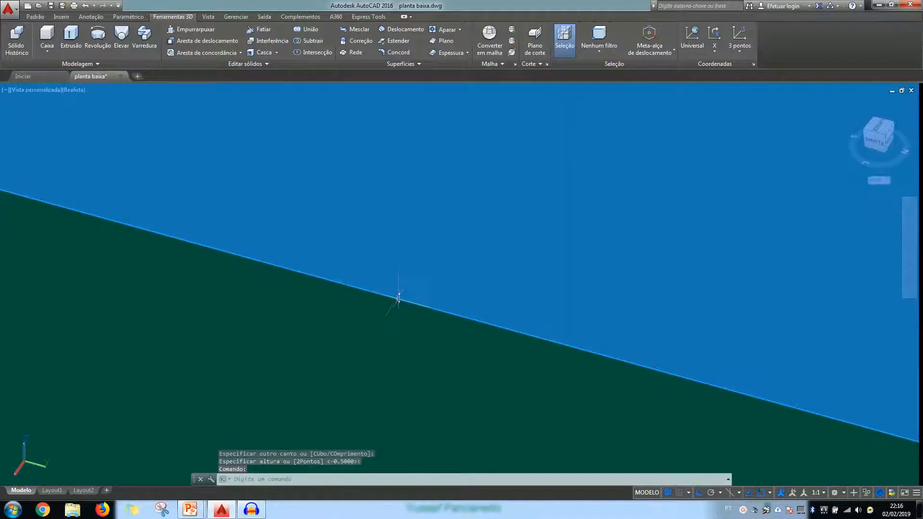
{"action": "left_click", "coordinate": [399, 298]}
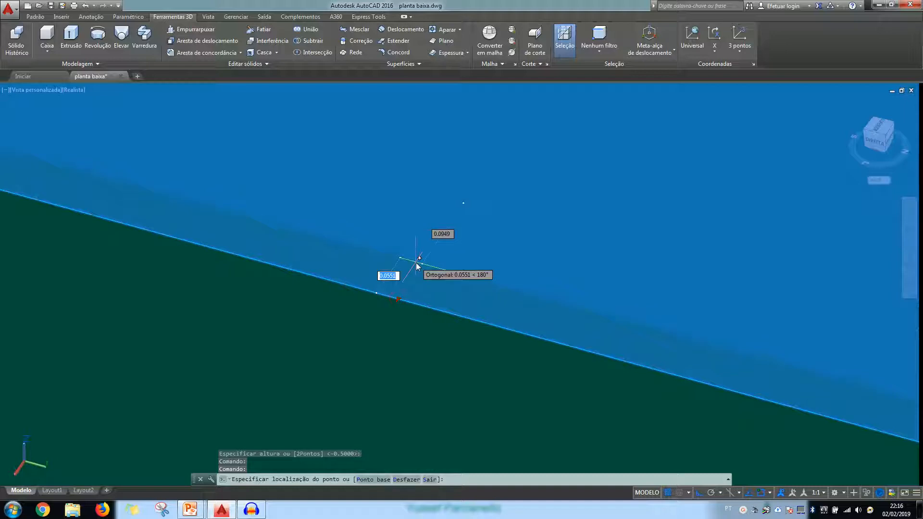
{"action": "type", "text": ".12"}
{"action": "key", "text": "Return"}
{"action": "scroll", "coordinate": [399, 278], "scroll_direction": "down", "scroll_amount": 5}
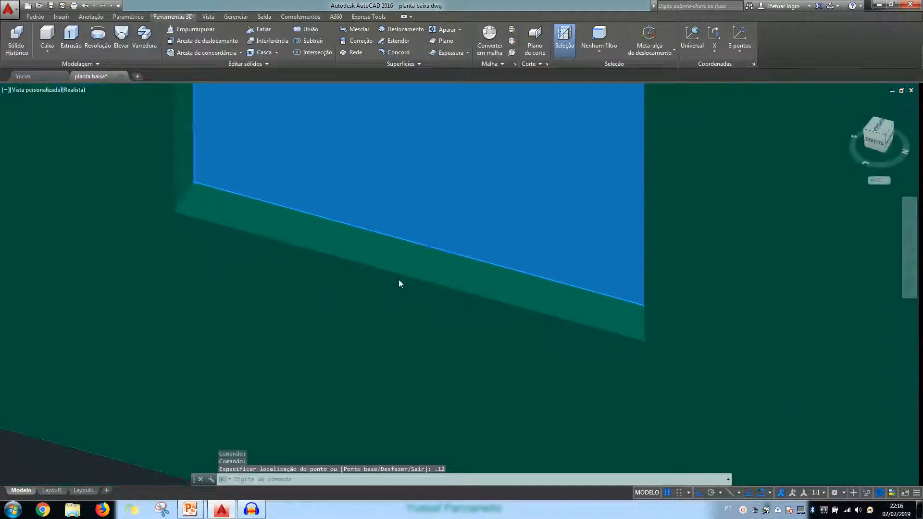
{"action": "scroll", "coordinate": [398, 282], "scroll_direction": "down", "scroll_amount": 2}
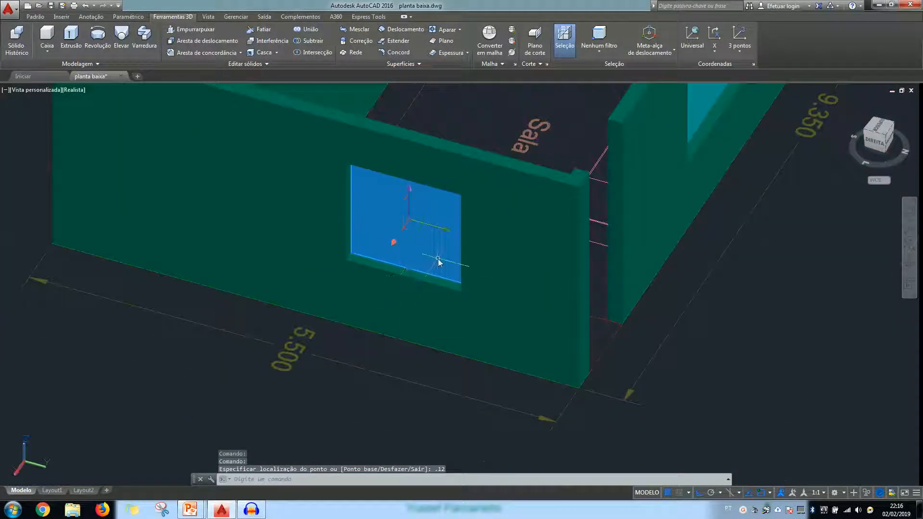
{"action": "key", "text": "Escape"}
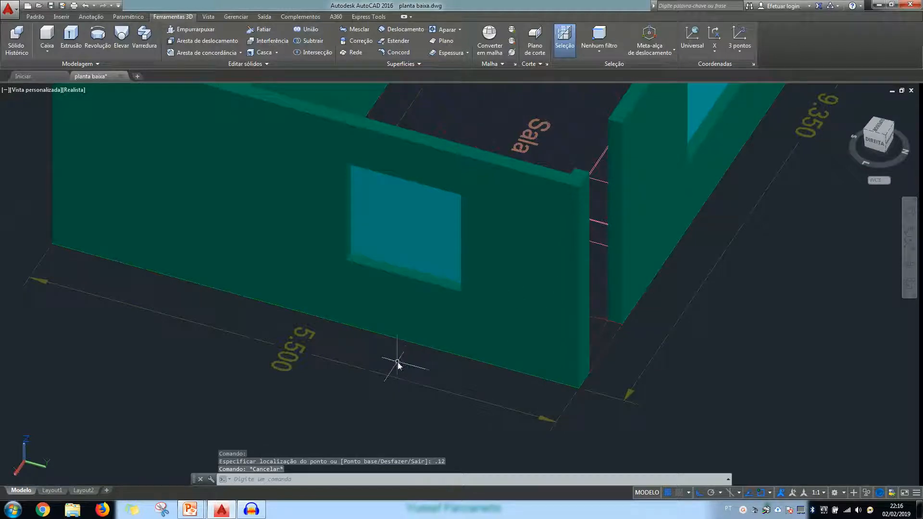
Create a 0.5-high box downward from the wall tops above the inner doorway, between the Sala's partition end and the hallway wall
{"action": "scroll", "coordinate": [397, 365], "scroll_direction": "down", "scroll_amount": 3}
{"action": "scroll", "coordinate": [500, 264], "scroll_direction": "down", "scroll_amount": 2}
{"action": "middle_click_drag", "start_coordinate": [543, 229], "coordinate": [355, 225], "text": "shift"}
{"action": "middle_click_drag", "start_coordinate": [598, 376], "coordinate": [503, 323]}
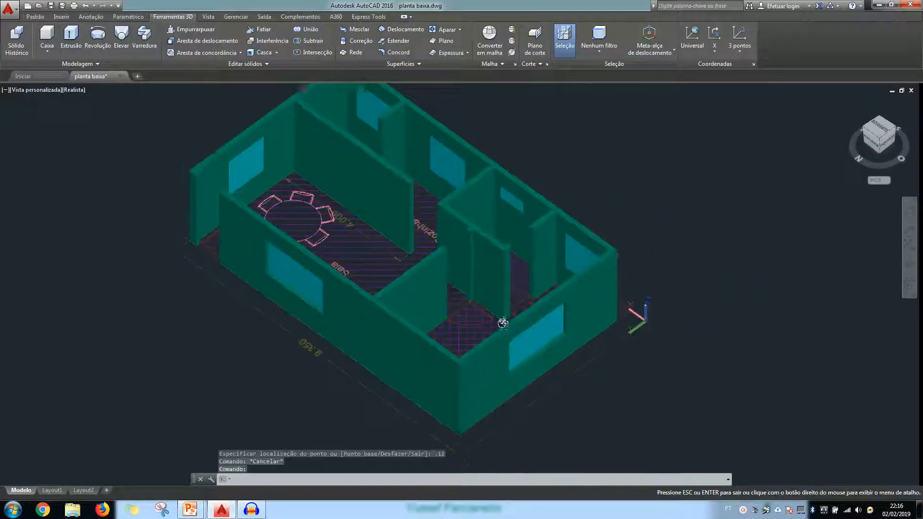
{"action": "scroll", "coordinate": [470, 303], "scroll_direction": "up", "scroll_amount": 5}
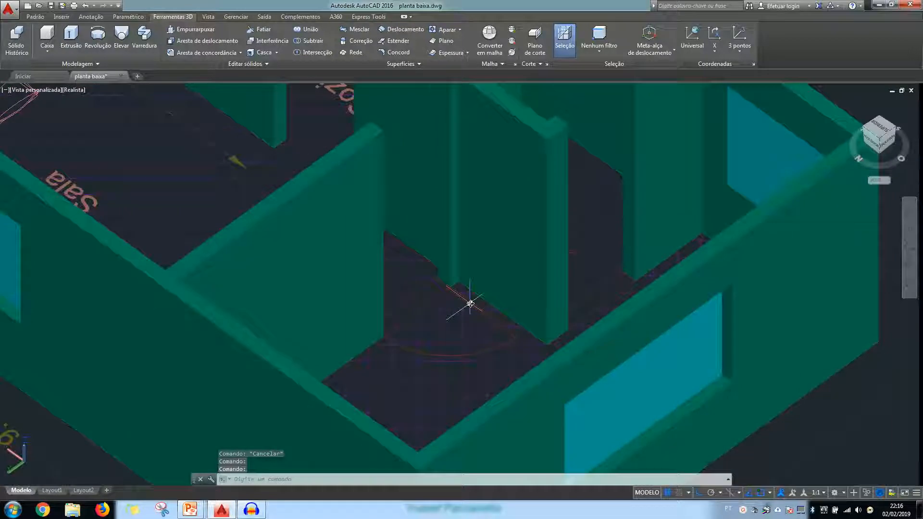
{"action": "scroll", "coordinate": [470, 303], "scroll_direction": "down", "scroll_amount": 5}
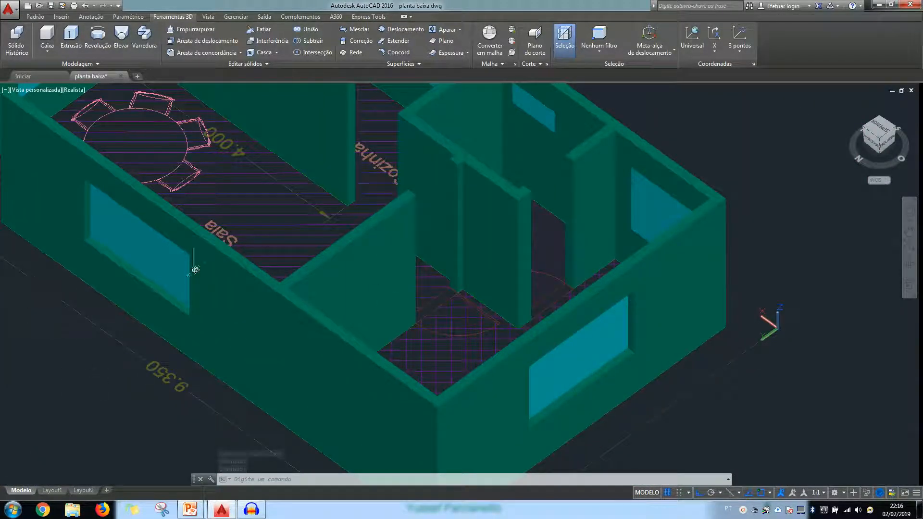
{"action": "left_click", "coordinate": [48, 34]}
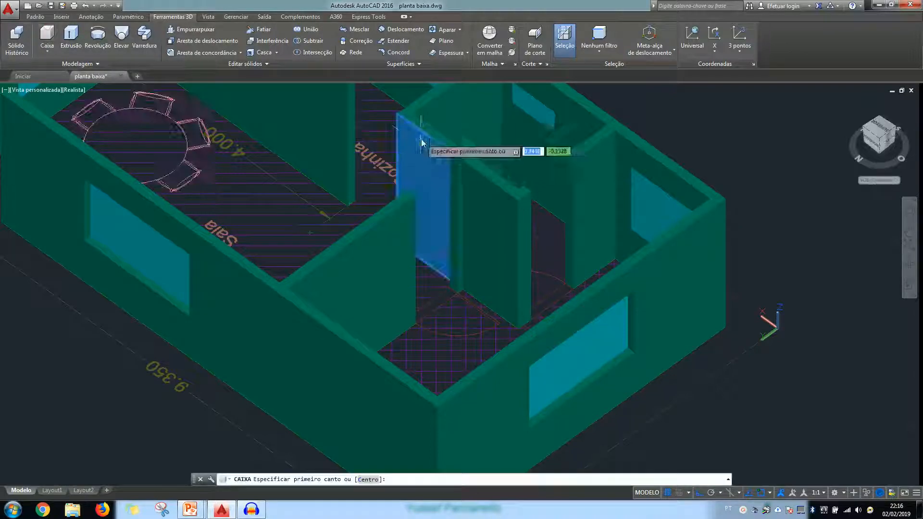
{"action": "scroll", "coordinate": [444, 159], "scroll_direction": "up", "scroll_amount": 2}
{"action": "scroll", "coordinate": [460, 169], "scroll_direction": "up", "scroll_amount": 4}
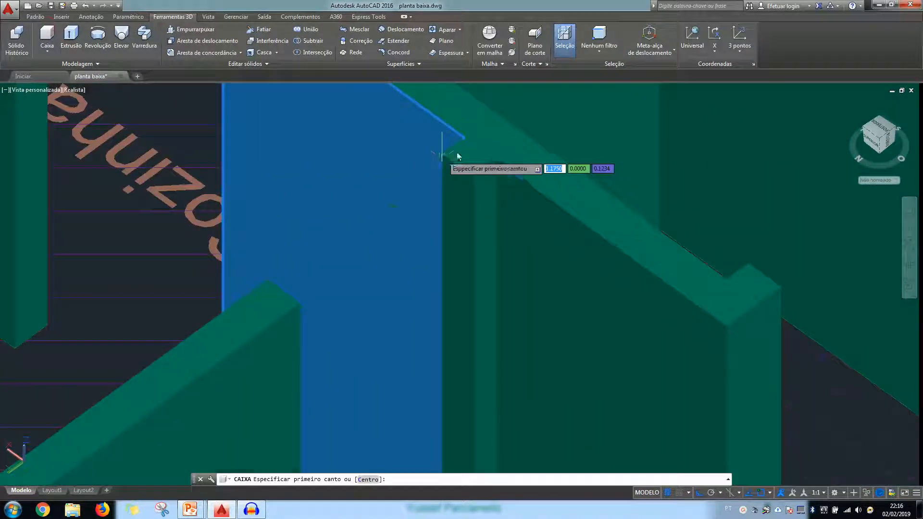
{"action": "left_click", "coordinate": [446, 152]}
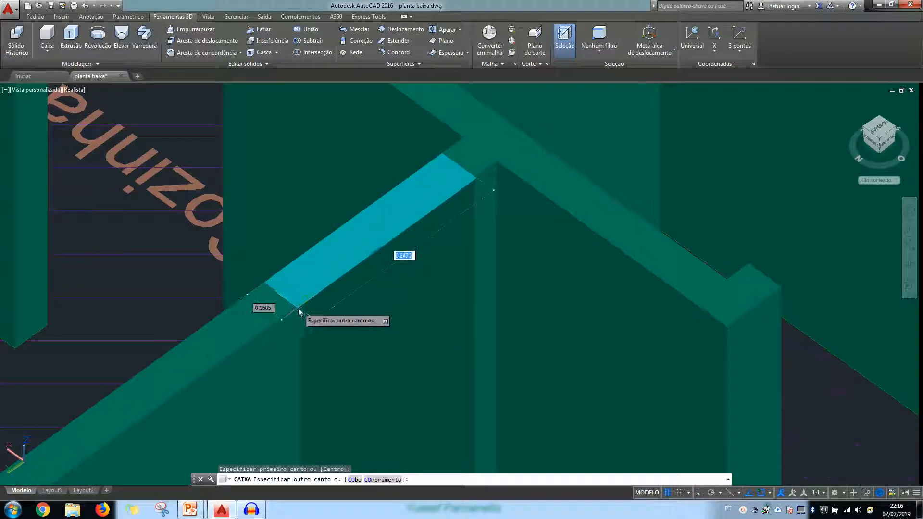
{"action": "left_click", "coordinate": [301, 304]}
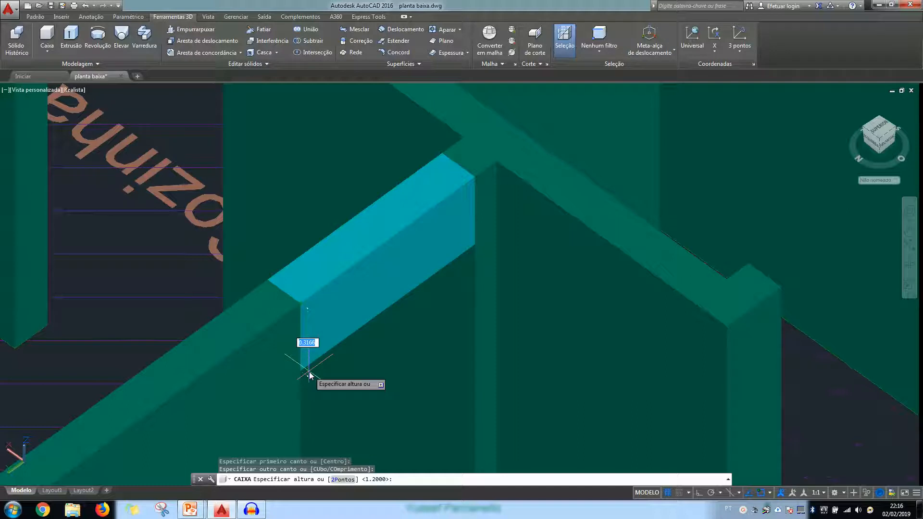
{"action": "key", "text": "Return"}
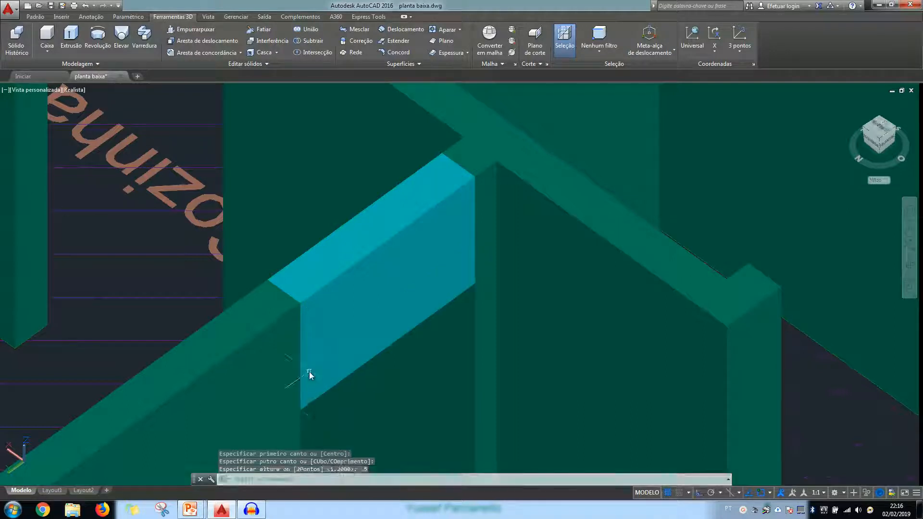
Move the new box above the inner doorway to layer paredes_3d
{"action": "left_click", "coordinate": [356, 311]}
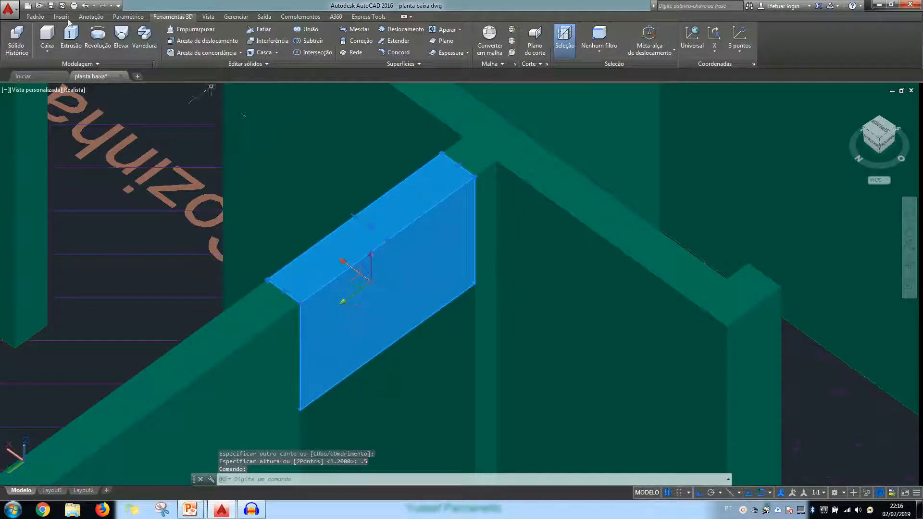
{"action": "left_click", "coordinate": [38, 19]}
{"action": "left_click", "coordinate": [474, 30]}
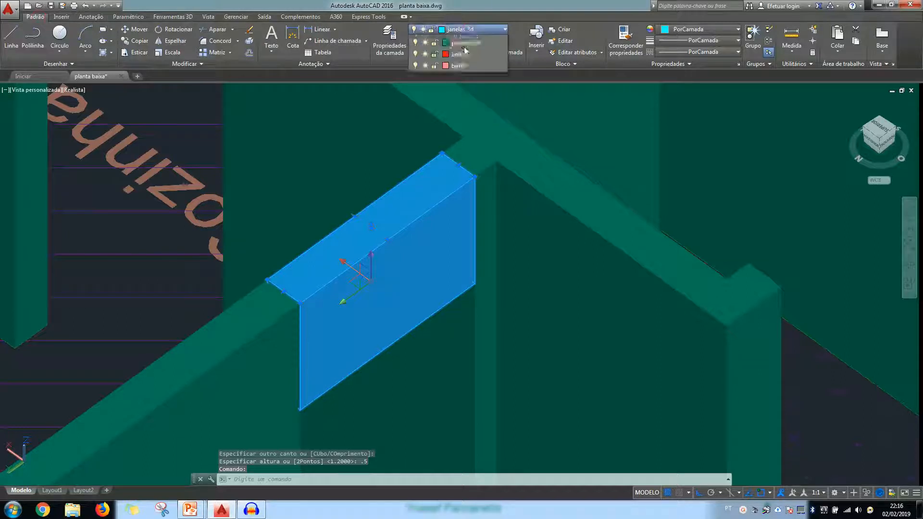
{"action": "left_click", "coordinate": [461, 169]}
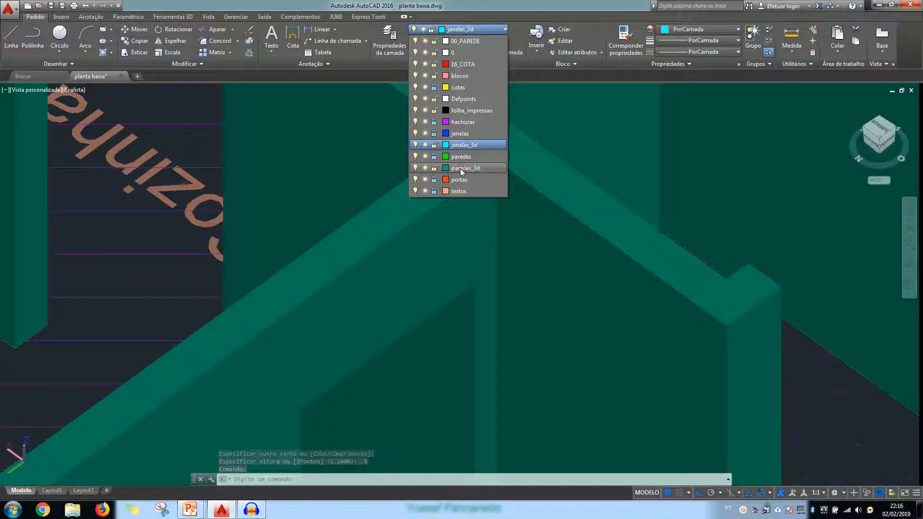
{"action": "key", "text": "Escape"}
Create a new layer named portas_3d and open its colour selection
{"action": "scroll", "coordinate": [407, 255], "scroll_direction": "down", "scroll_amount": 2}
{"action": "middle_click_drag", "start_coordinate": [412, 269], "coordinate": [402, 181]}
{"action": "middle_click_drag", "start_coordinate": [348, 222], "coordinate": [342, 137]}
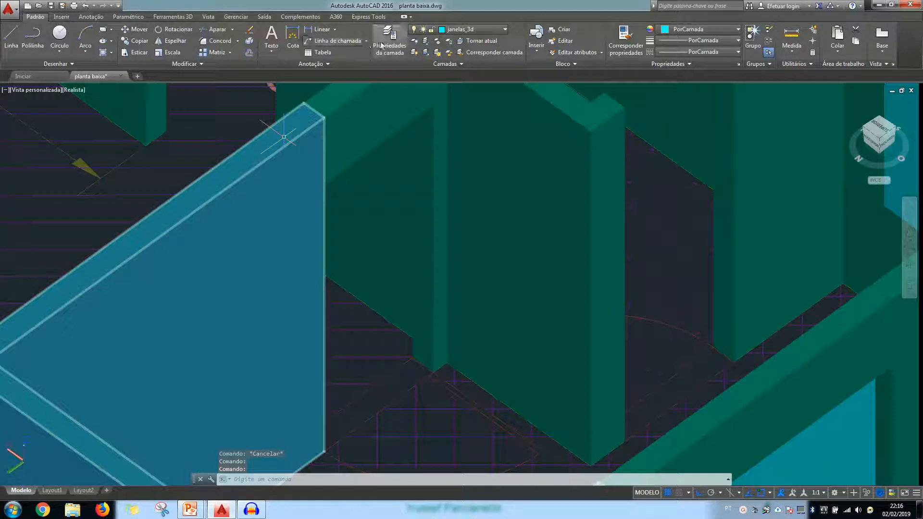
{"action": "left_click", "coordinate": [381, 46]}
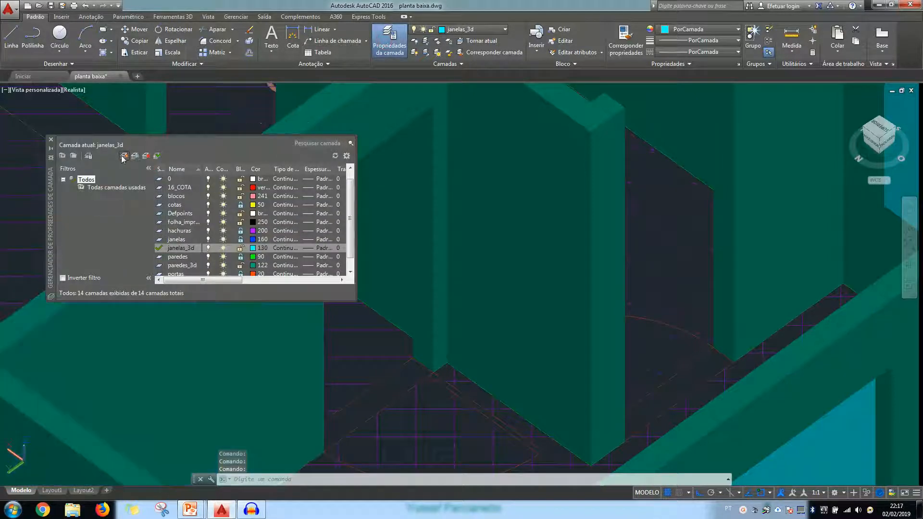
{"action": "left_click", "coordinate": [124, 156]}
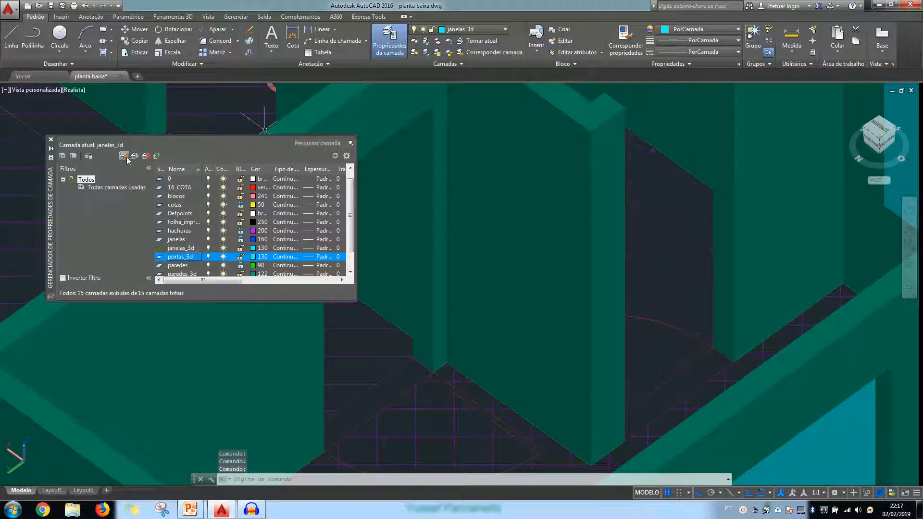
{"action": "left_click", "coordinate": [253, 259]}
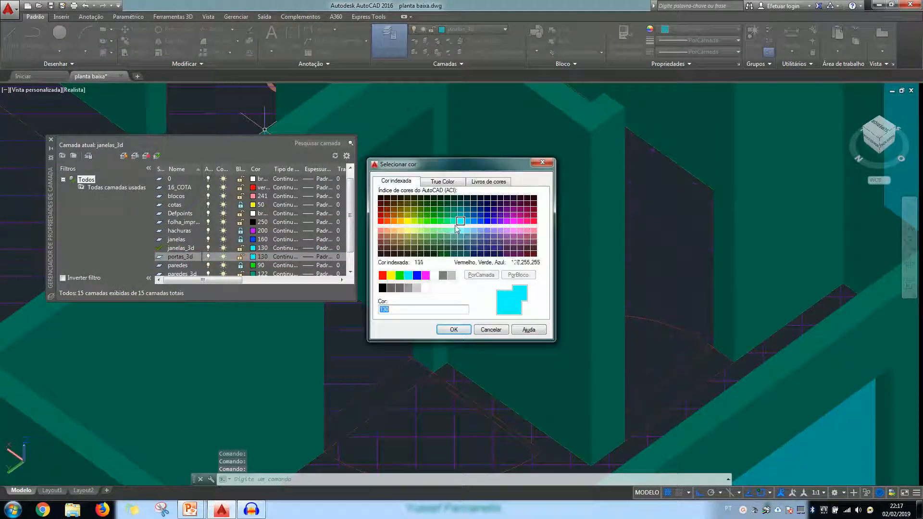
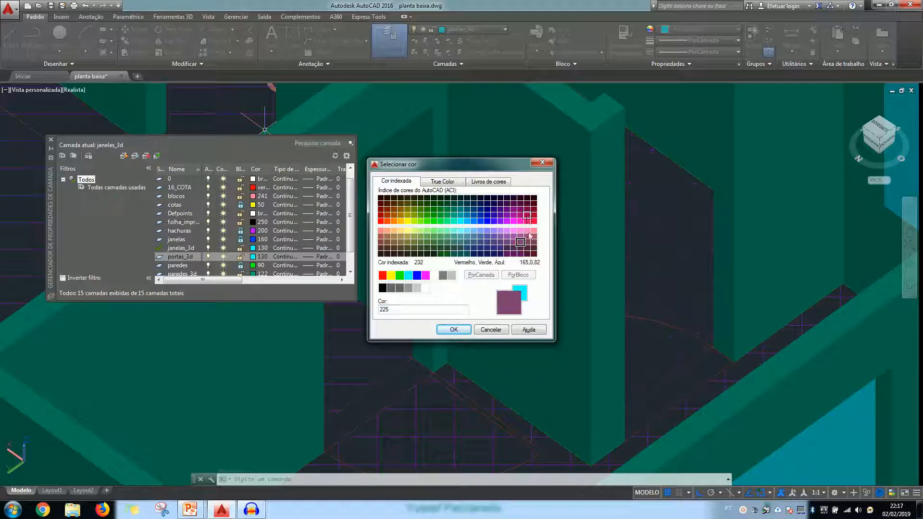
Give layer portas_3d colour 225 and make it the current layer
{"action": "left_click", "coordinate": [453, 329]}
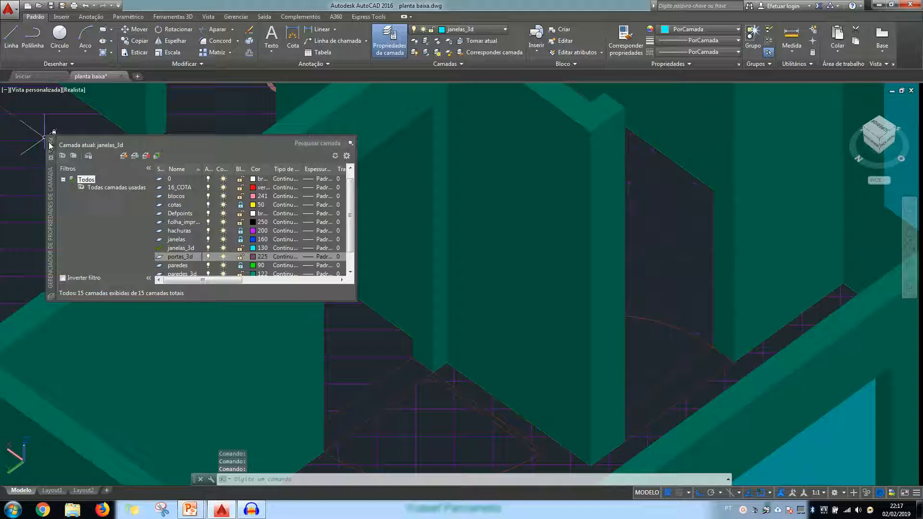
{"action": "left_click", "coordinate": [51, 140]}
{"action": "left_click", "coordinate": [464, 30]}
{"action": "left_click", "coordinate": [457, 191]}
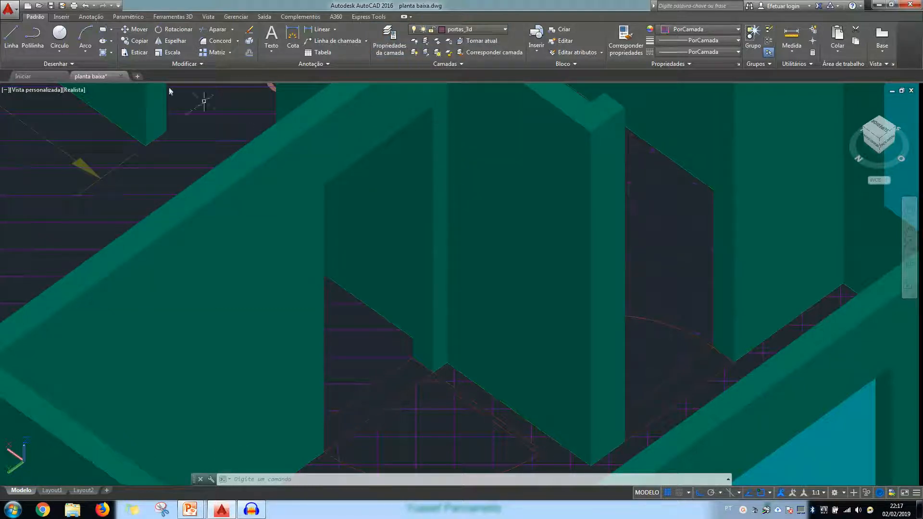
Press-pull the thin door leaf outline at the inner doorway upward to a height of 2
{"action": "left_click", "coordinate": [172, 17]}
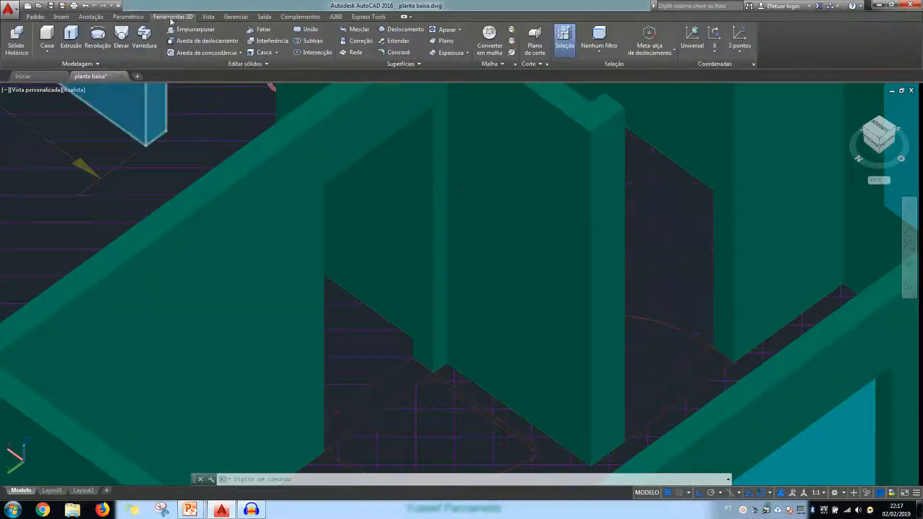
{"action": "left_click", "coordinate": [47, 39]}
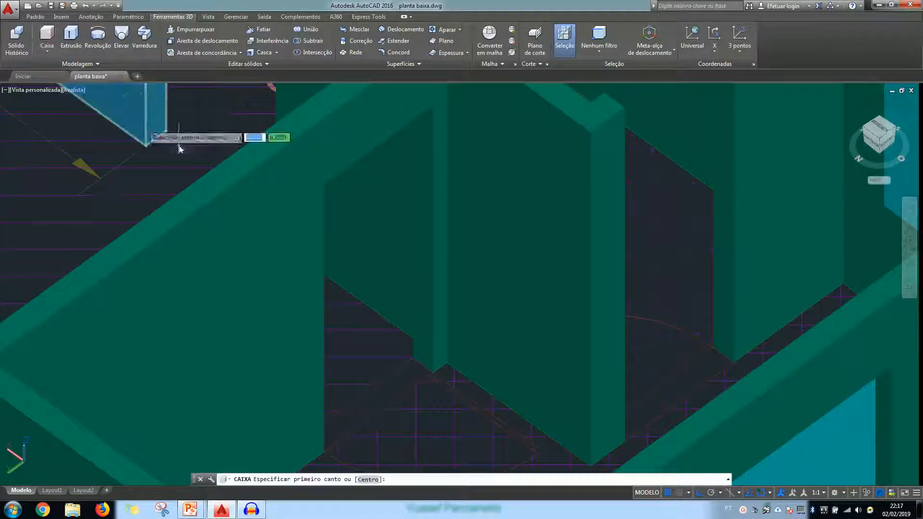
{"action": "left_click", "coordinate": [169, 30]}
{"action": "scroll", "coordinate": [485, 423], "scroll_direction": "up", "scroll_amount": 4}
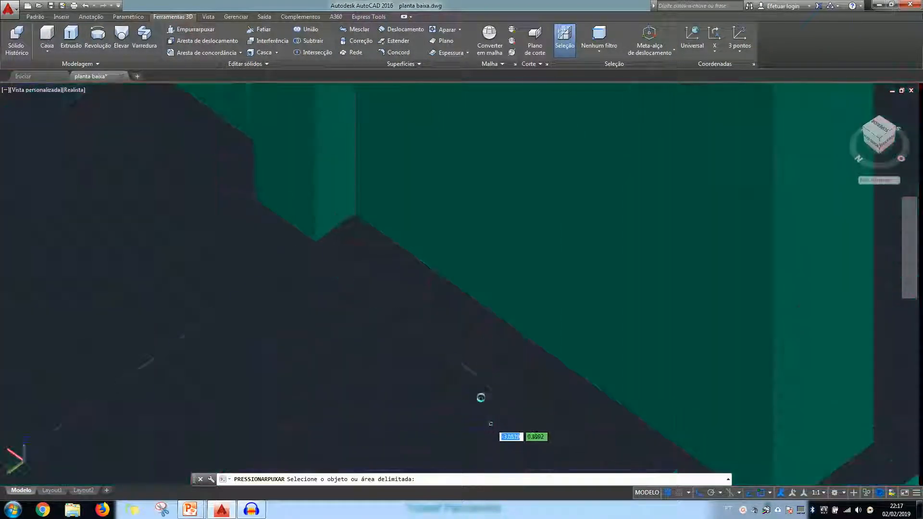
{"action": "middle_click_drag", "start_coordinate": [480, 391], "coordinate": [485, 254]}
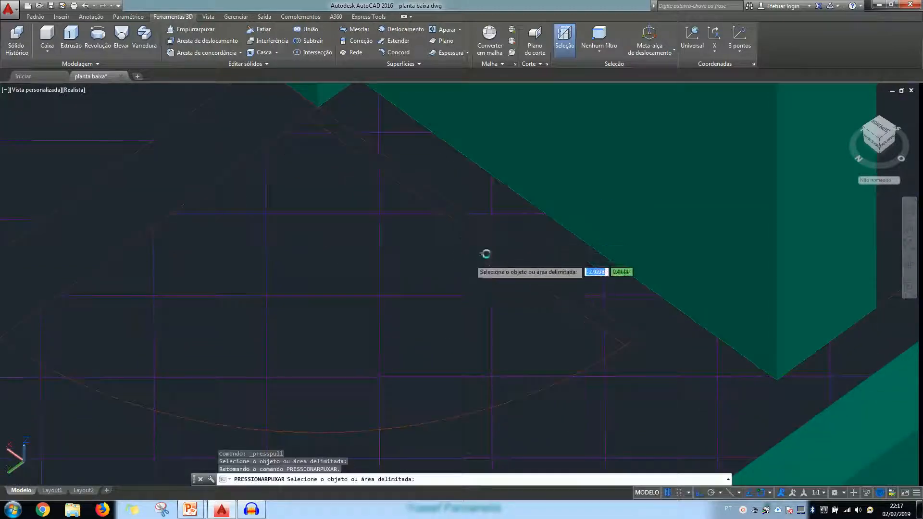
{"action": "left_click", "coordinate": [506, 246]}
{"action": "scroll", "coordinate": [507, 250], "scroll_direction": "down", "scroll_amount": 3}
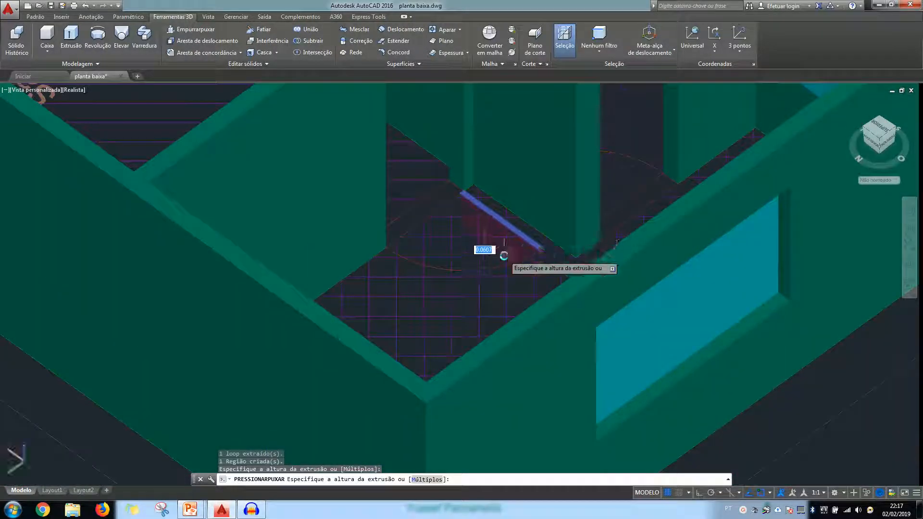
{"action": "scroll", "coordinate": [533, 147], "scroll_direction": "up", "scroll_amount": 2}
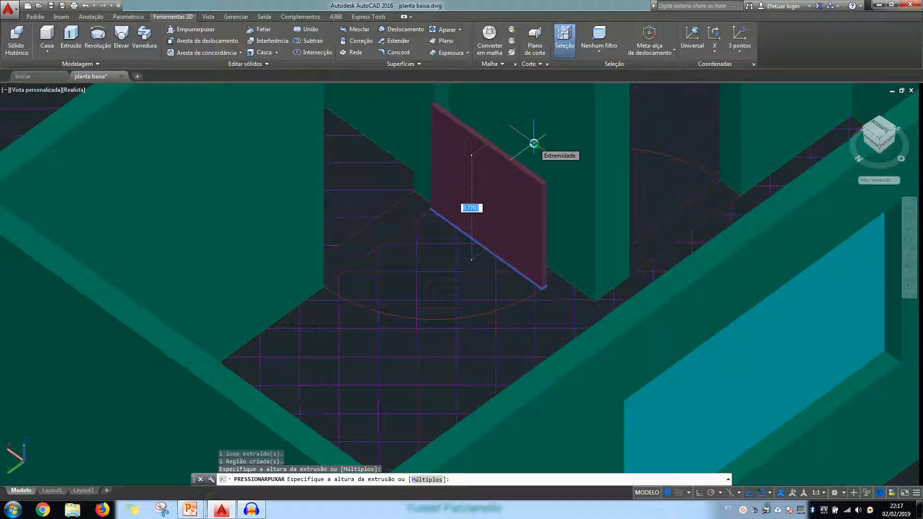
{"action": "type", "text": "2"}
{"action": "key", "text": "Return"}
{"action": "scroll", "coordinate": [535, 144], "scroll_direction": "down", "scroll_amount": 4}
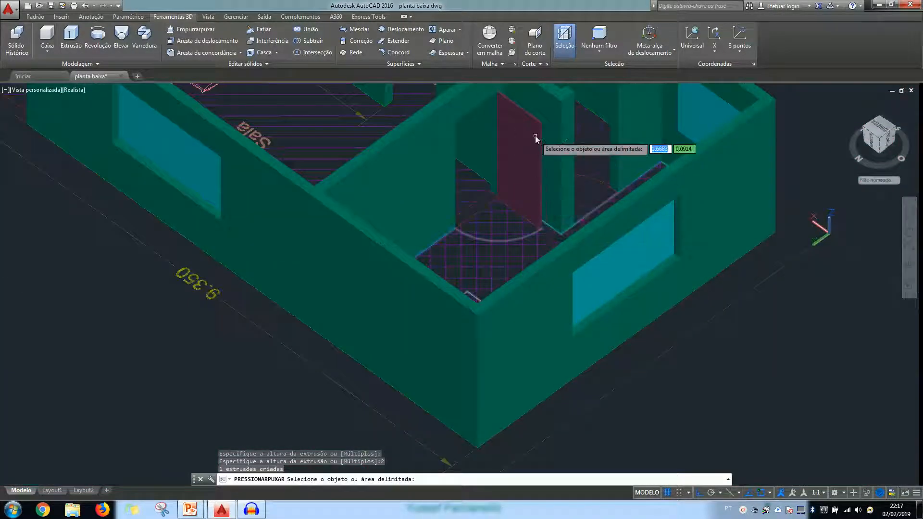
{"action": "middle_click_drag", "start_coordinate": [540, 144], "coordinate": [560, 216]}
{"action": "key", "text": "Escape"}
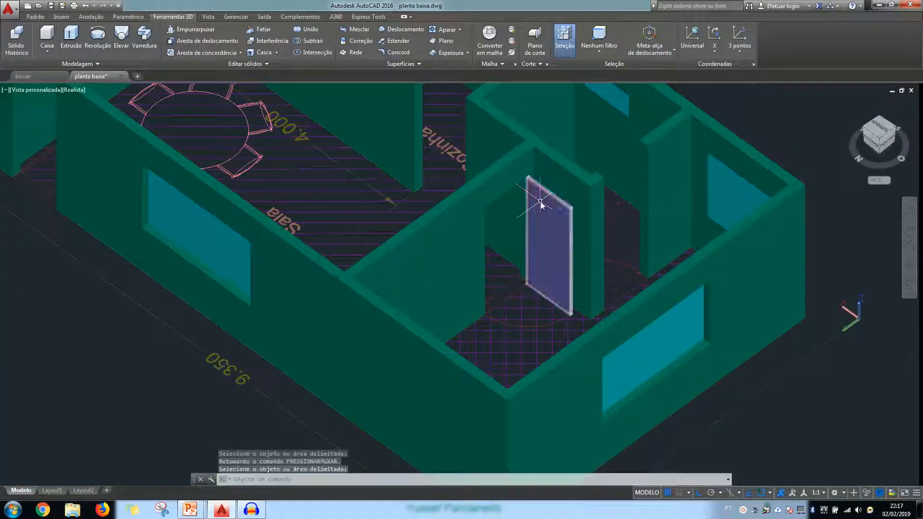
Examine the new inner door and the whole house from several sides, including the open entrance doorway and the floor underside
{"action": "scroll", "coordinate": [541, 202], "scroll_direction": "up", "scroll_amount": 3}
{"action": "left_click", "coordinate": [539, 193]}
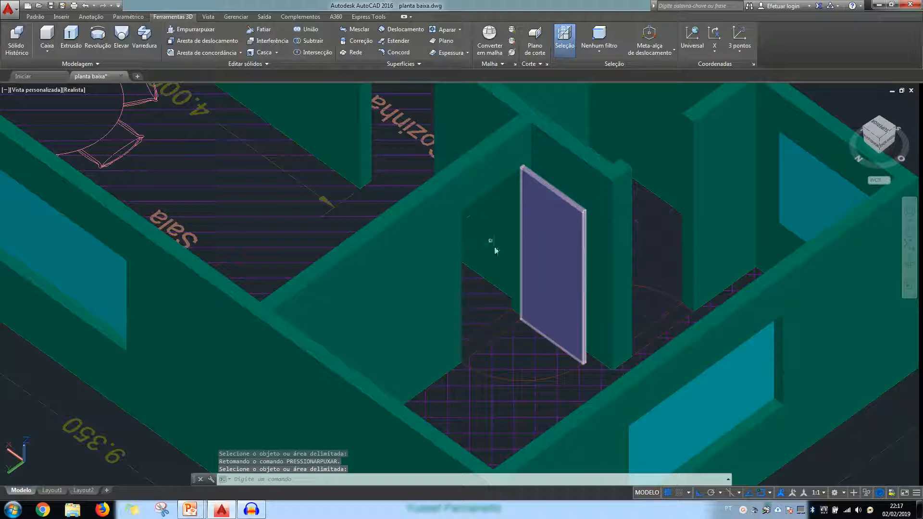
{"action": "scroll", "coordinate": [503, 288], "scroll_direction": "down", "scroll_amount": 5}
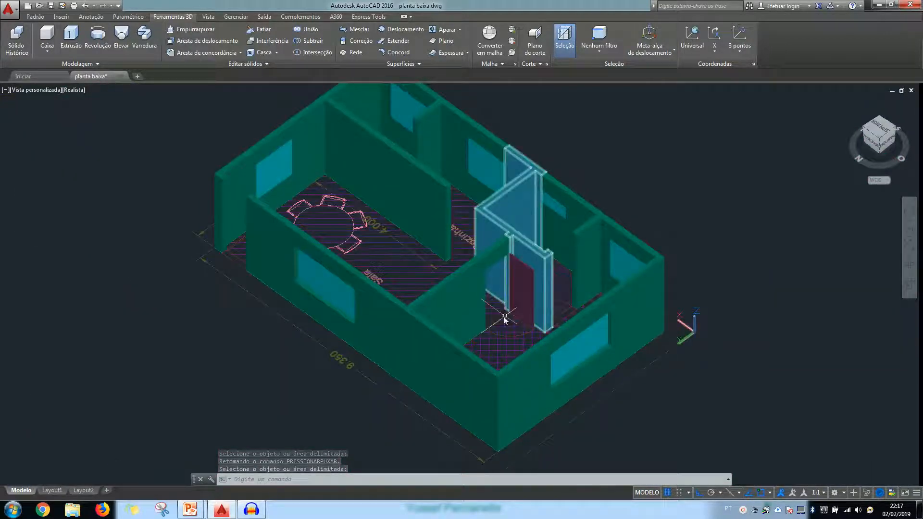
{"action": "middle_click_drag", "start_coordinate": [433, 323], "coordinate": [614, 303], "text": "shift"}
{"action": "scroll", "coordinate": [600, 358], "scroll_direction": "up", "scroll_amount": 2}
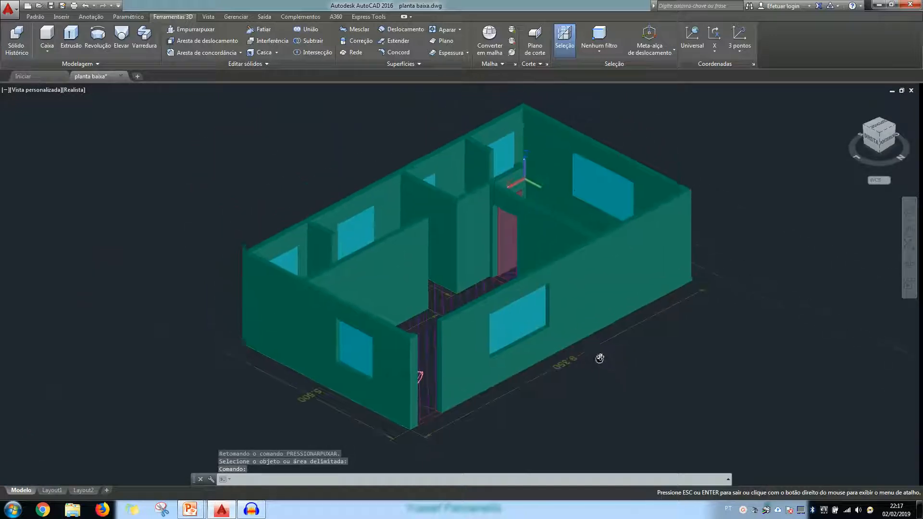
{"action": "middle_click_drag", "start_coordinate": [524, 341], "coordinate": [523, 375], "text": "shift"}
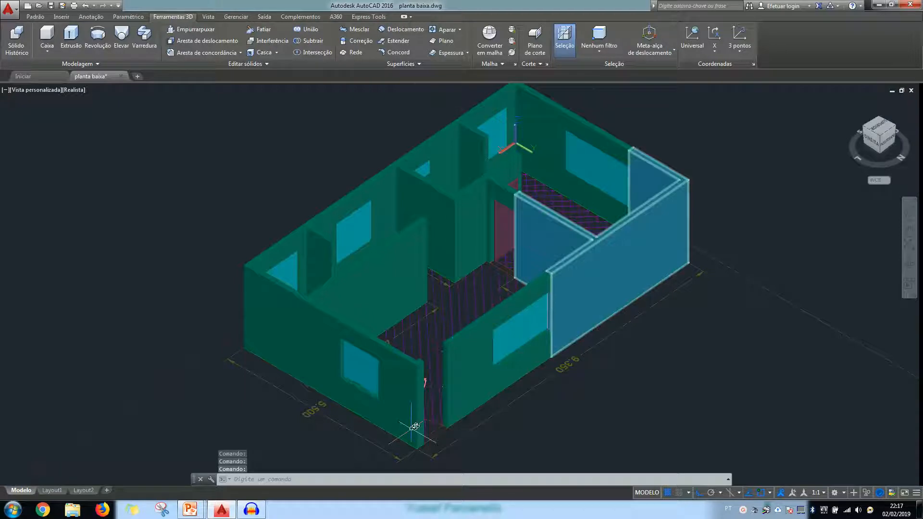
{"action": "key", "text": "Delete"}
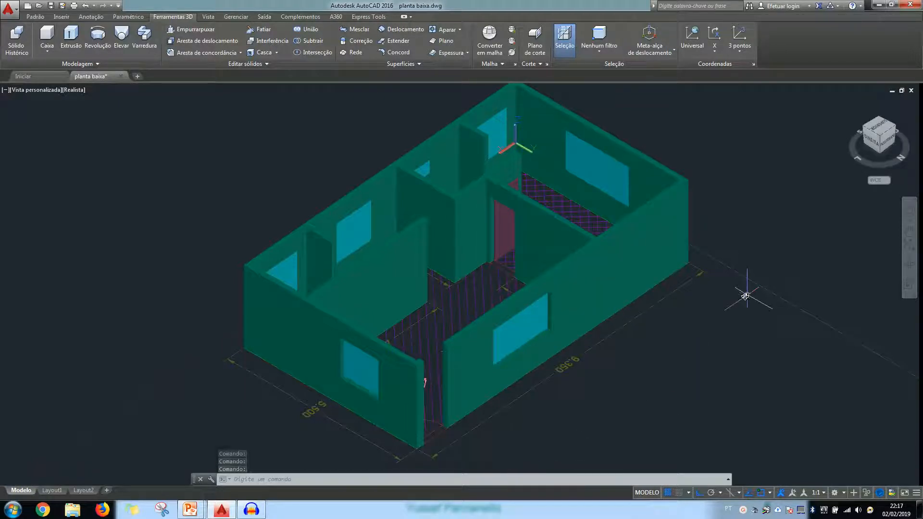
{"action": "left_click", "coordinate": [500, 215]}
{"action": "key", "text": "Delete"}
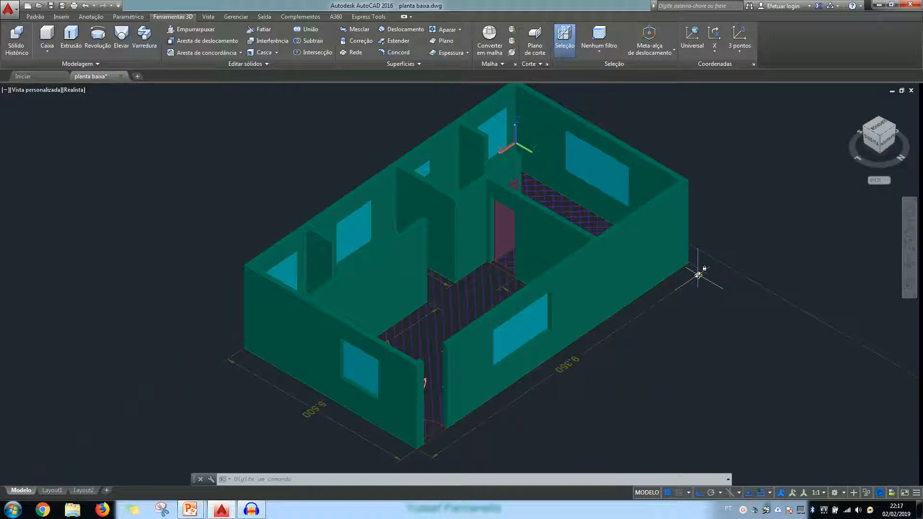
{"action": "middle_click_drag", "start_coordinate": [665, 347], "coordinate": [643, 243], "text": "shift"}
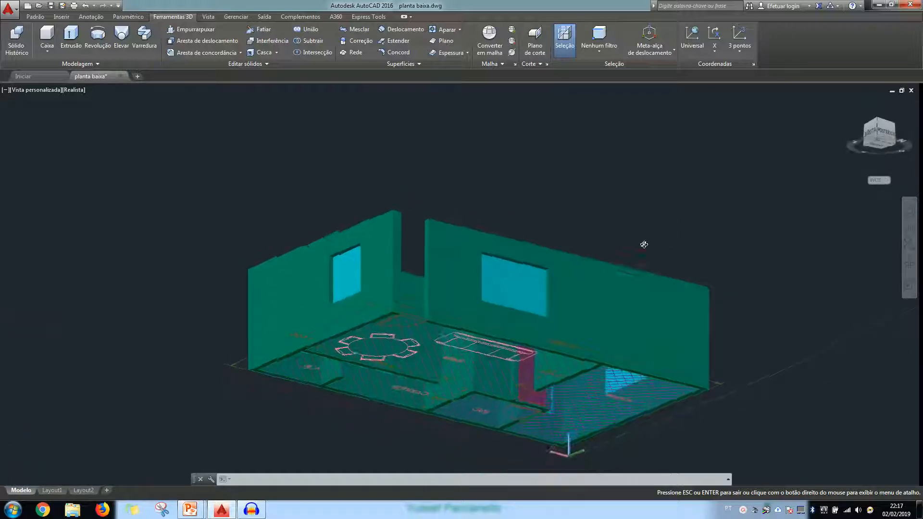
{"action": "left_click", "coordinate": [44, 40]}
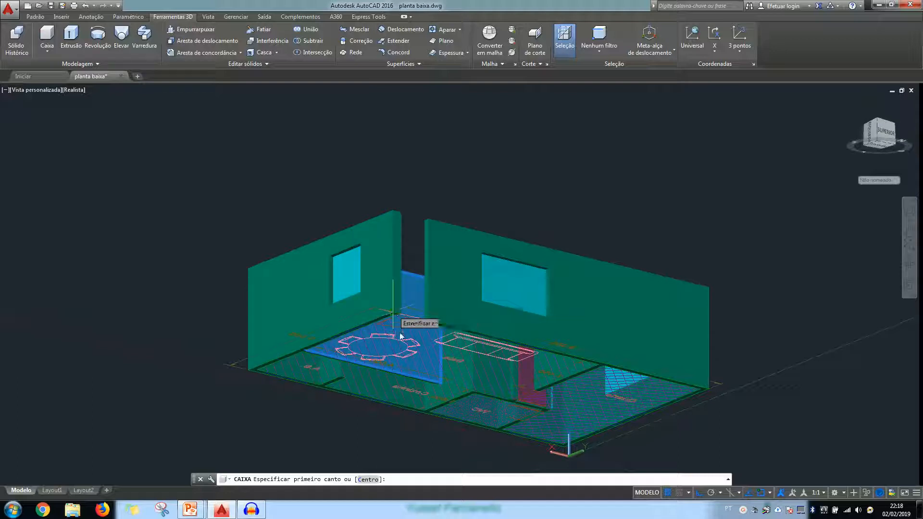
{"action": "key", "text": "Escape"}
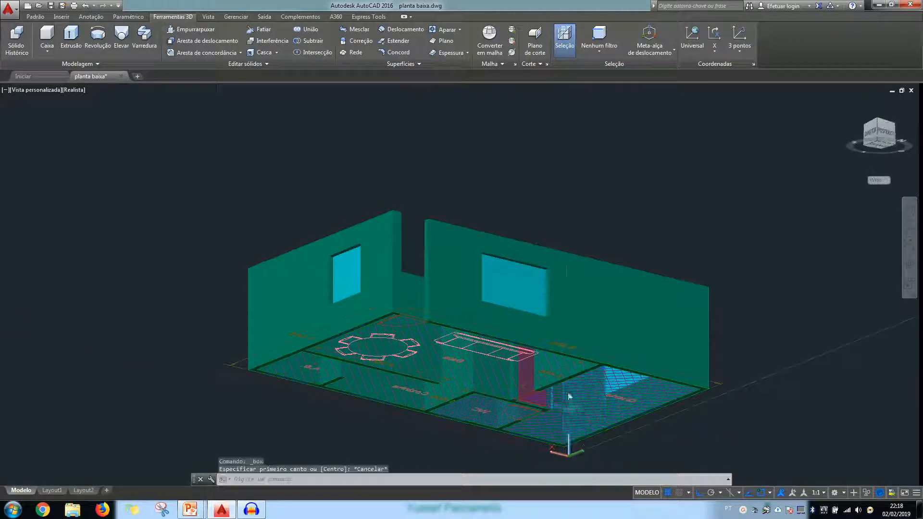
{"action": "middle_click_drag", "start_coordinate": [552, 261], "coordinate": [569, 345], "text": "shift"}
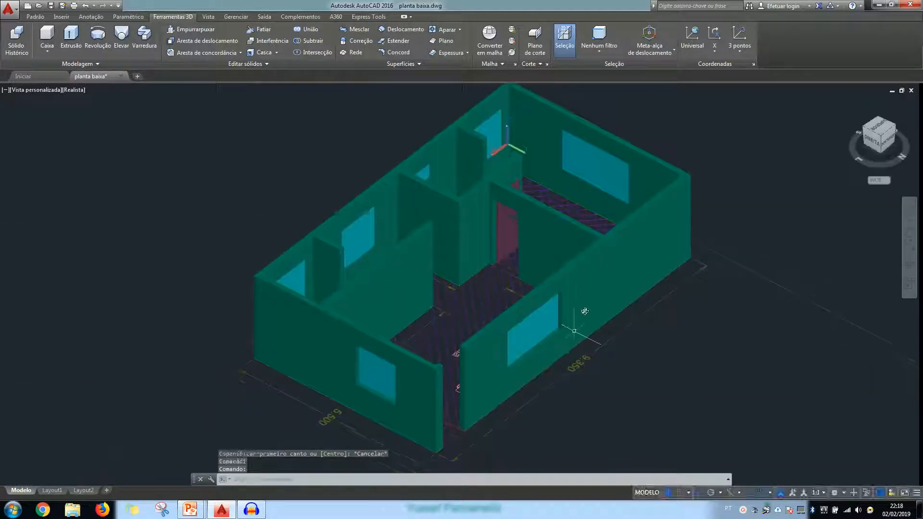
{"action": "middle_click_drag", "start_coordinate": [602, 298], "coordinate": [572, 340], "text": "shift"}
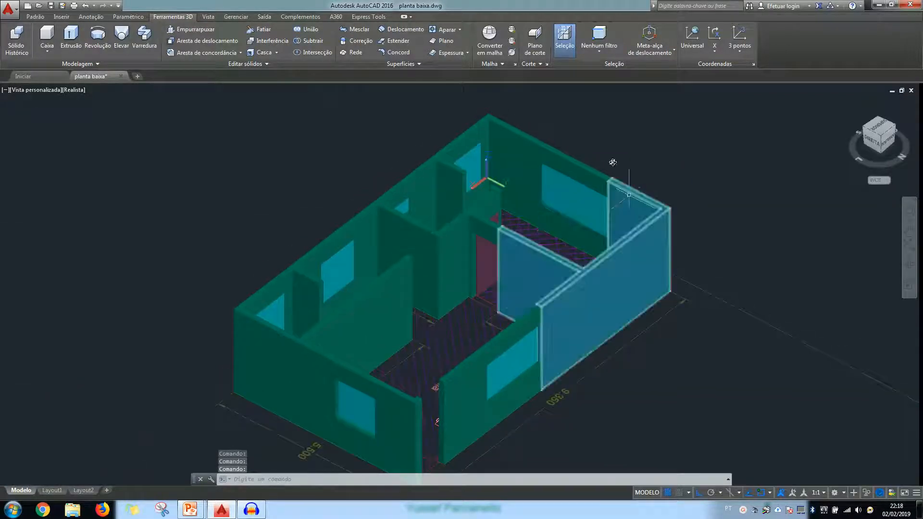